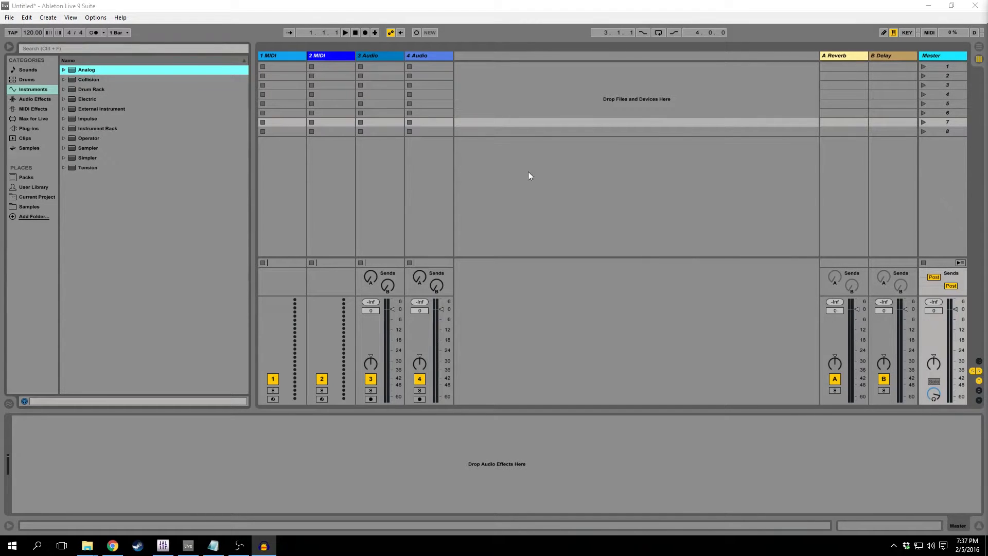
Review the set's tracks in turn: both MIDI tracks, both audio tracks, the Reverb and Delay returns, and the Master.
left_click(540, 169)
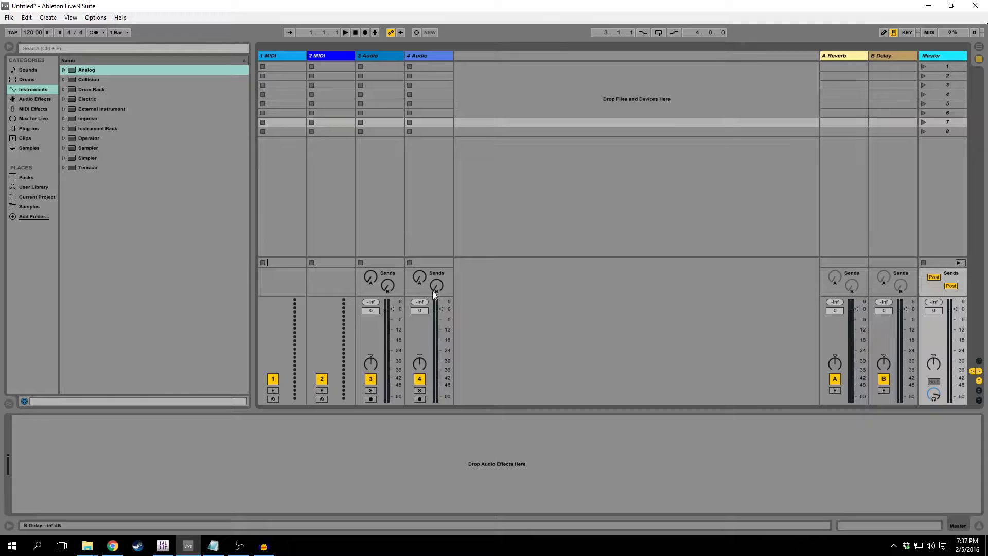
left_click(263, 58)
left_click(319, 57)
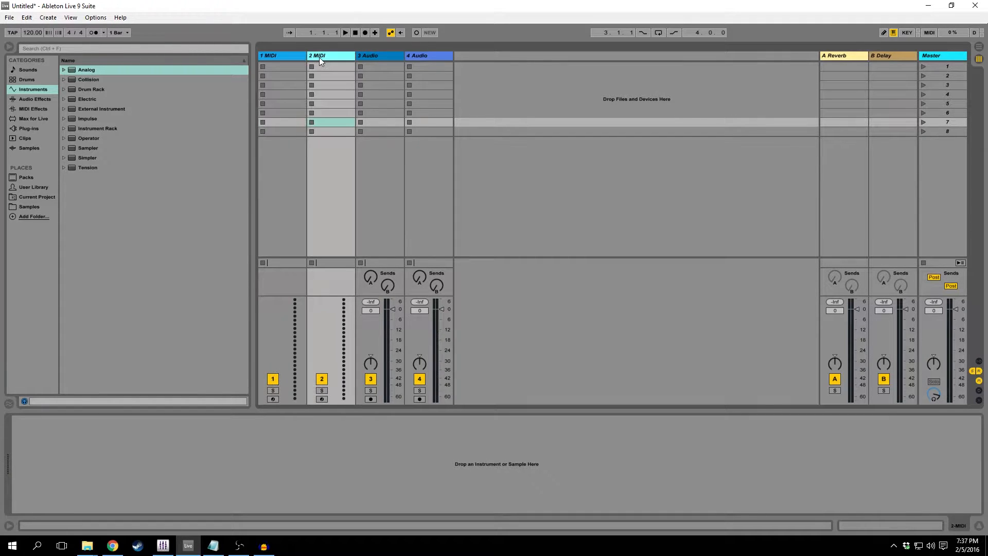
left_click(382, 57)
left_click(439, 57)
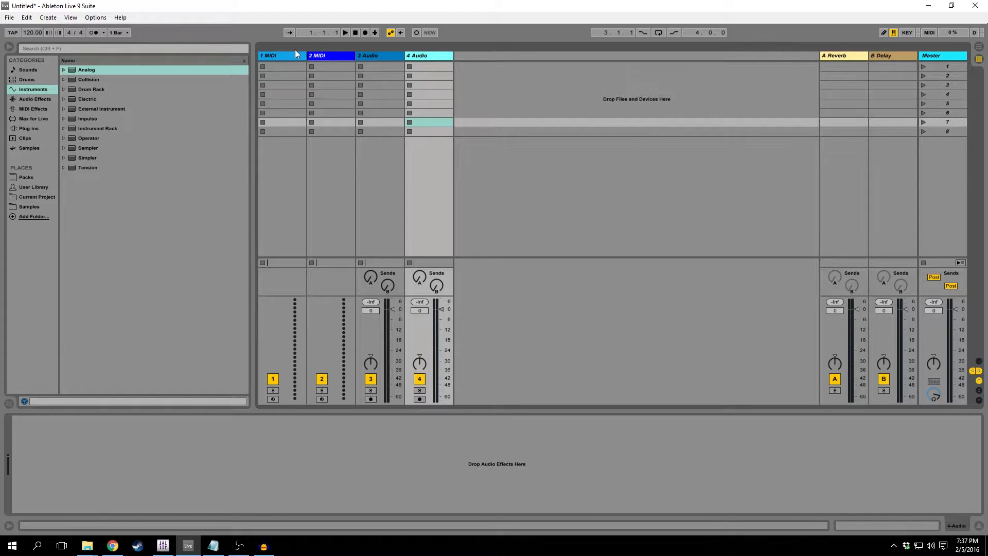
left_click(844, 58)
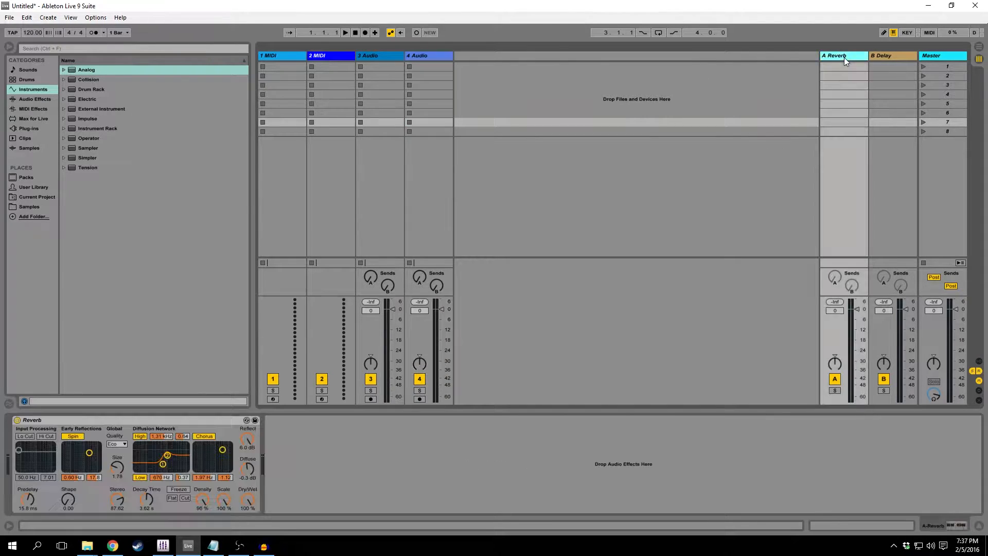
left_click(898, 54)
left_click(941, 57)
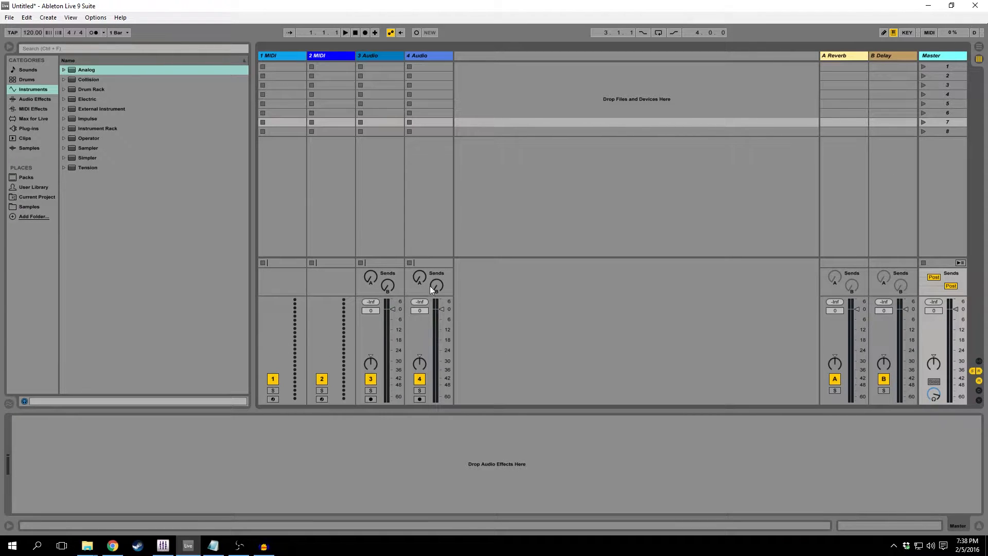
Enlarge the mixer section vertically to lengthen the tracks' level meters.
left_click_drag(426, 295, 426, 258)
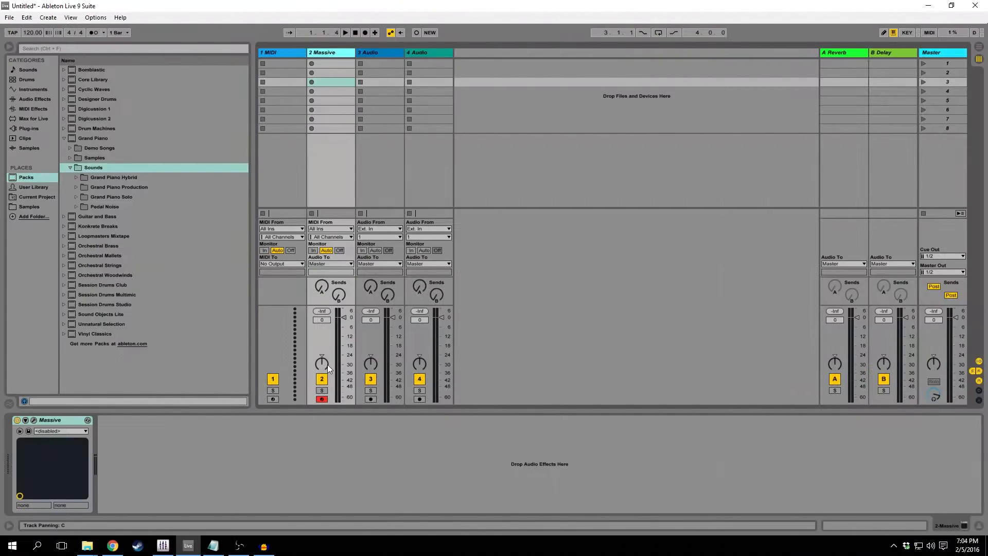
Toggle track 2's activator and solo off and on, and switch record arming to 3 Audio and back to track 2.
left_click(321, 379)
left_click(321, 379)
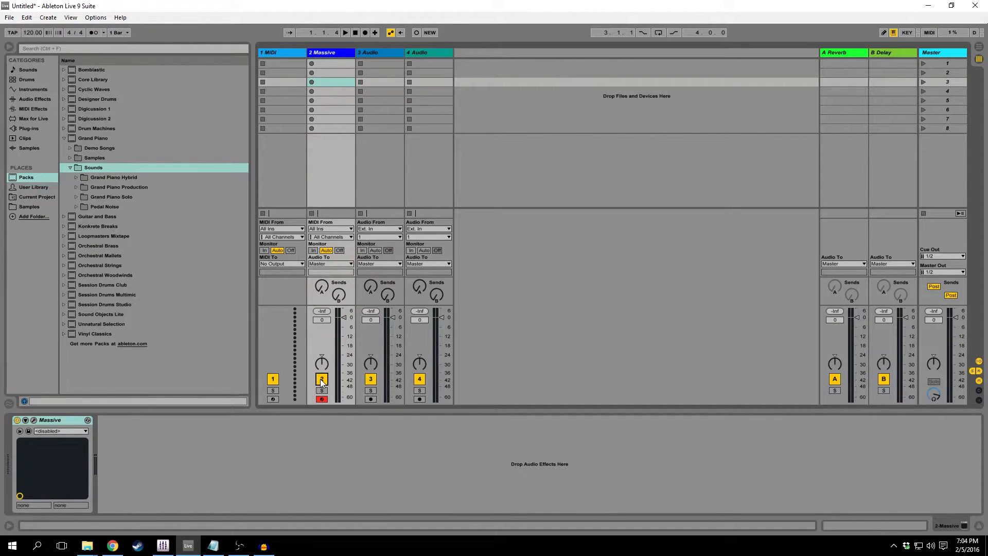
left_click(321, 391)
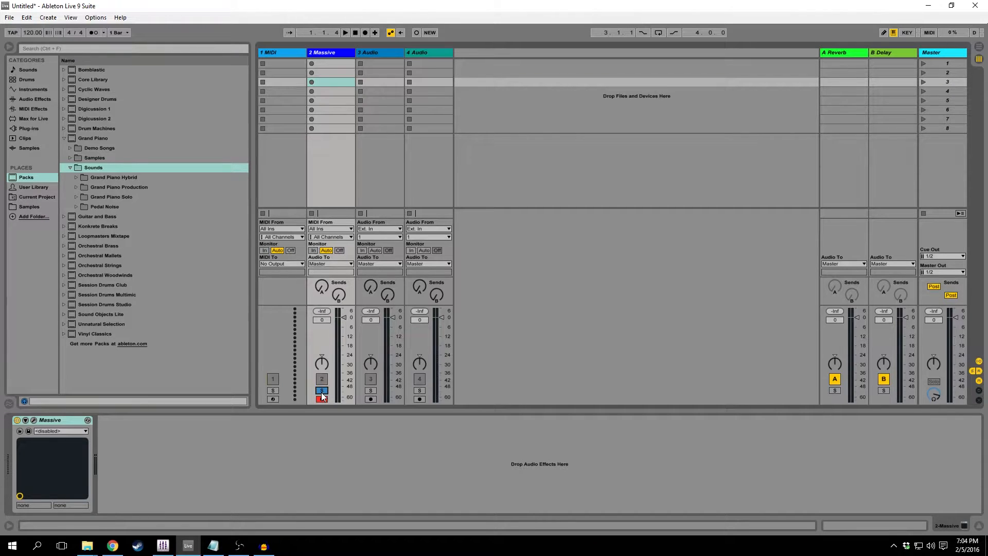
left_click(322, 391)
left_click(367, 399)
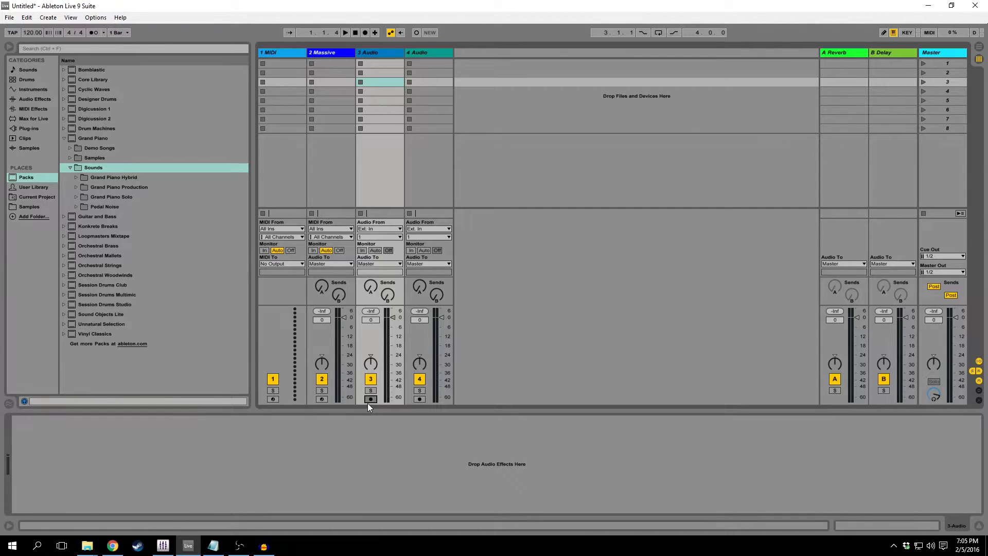
left_click(321, 399)
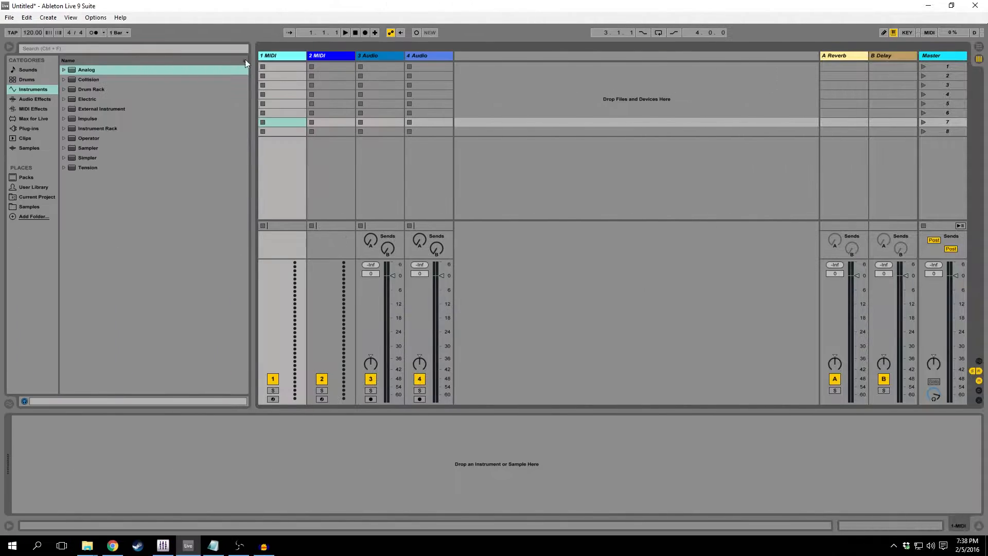
Load the Massive plug-in onto the first MIDI track and close its editor window.
left_click(32, 129)
left_click_drag(109, 311, 292, 190)
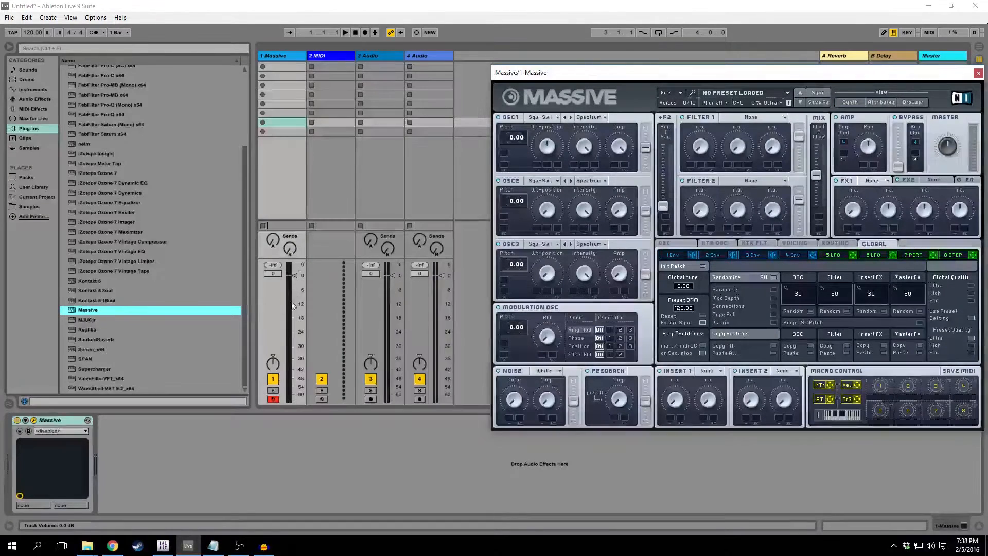
left_click_drag(823, 75, 647, 69)
left_click(801, 67)
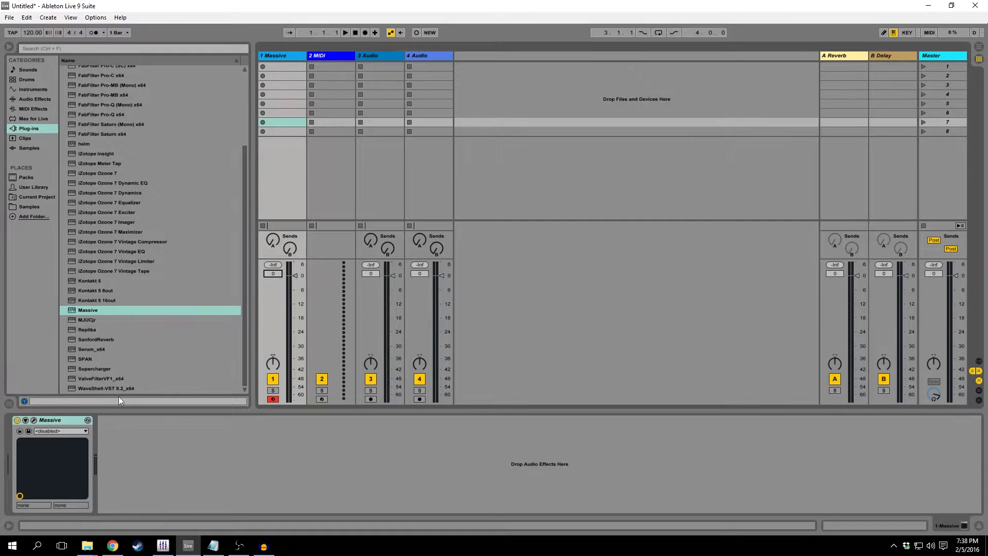
Reopen the Massive editor beside the mixer, play test notes to check track 1's level, and reset its peak display.
left_click(33, 419)
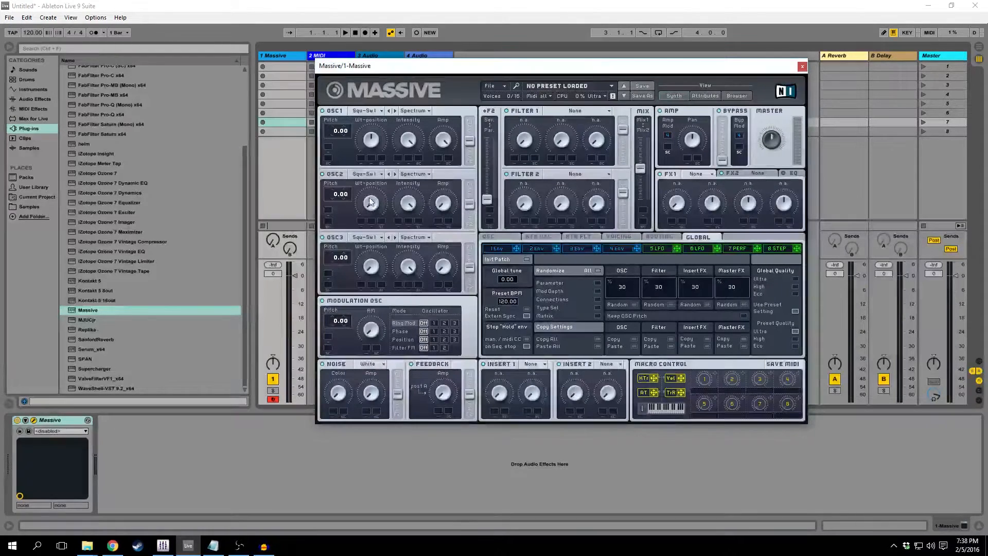
key("a")
key("a")
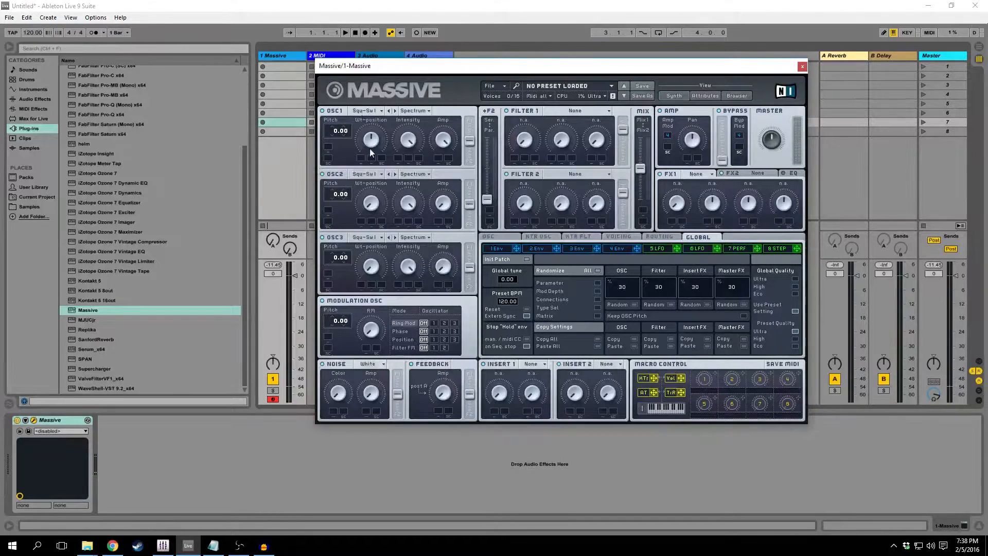
left_click(282, 194)
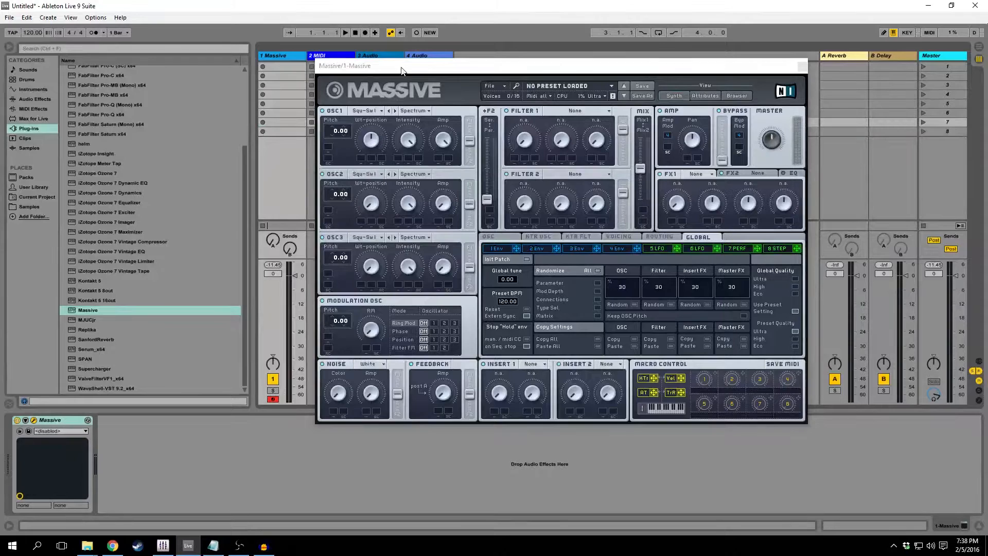
left_click_drag(400, 68, 582, 73)
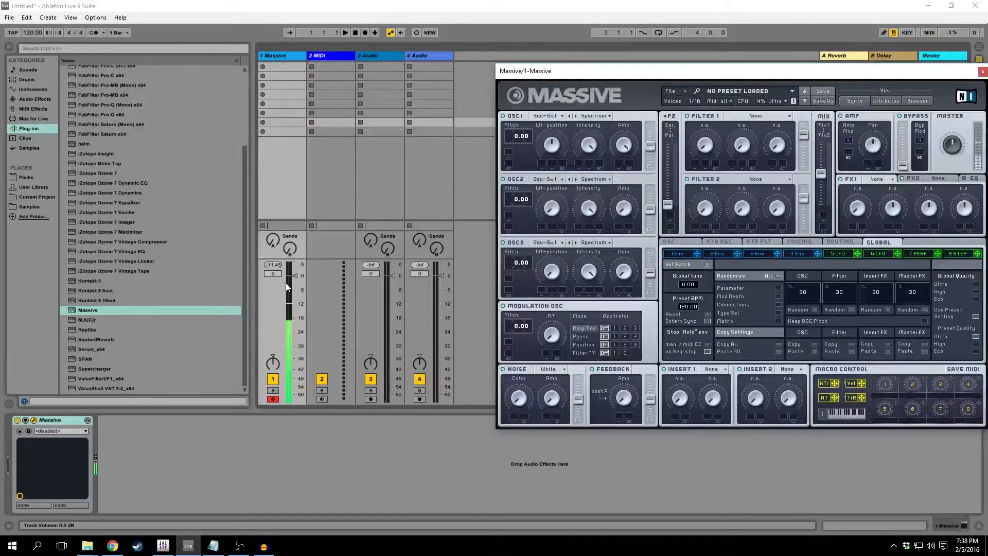
left_click(275, 265)
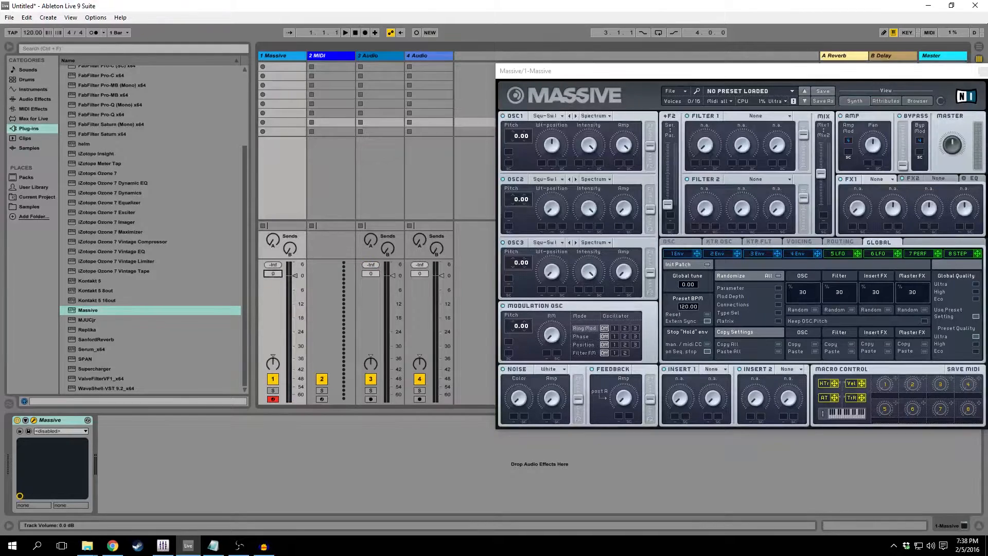
left_click_drag(273, 273, 270, 276)
Find the Utility device among the audio effects in the browser.
left_click(40, 97)
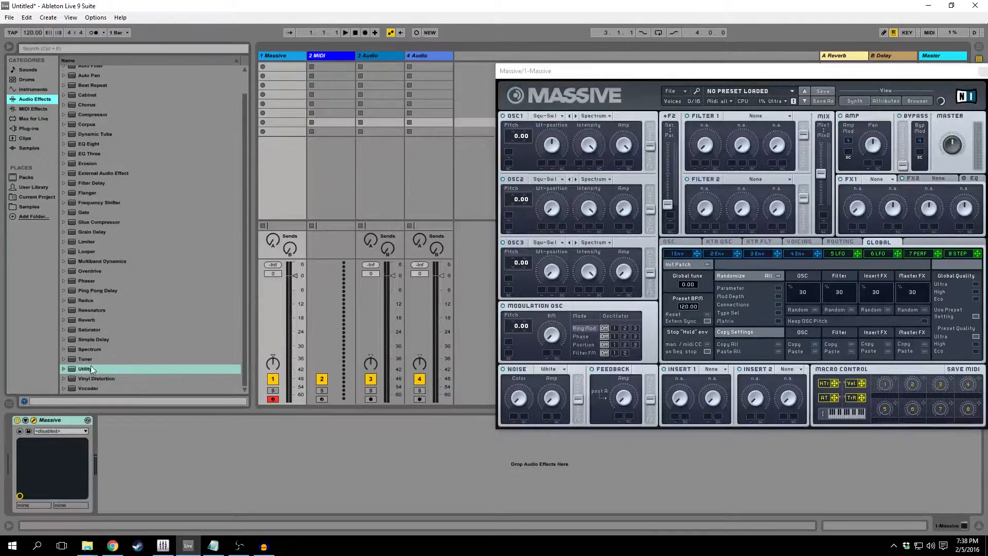
left_click(90, 366)
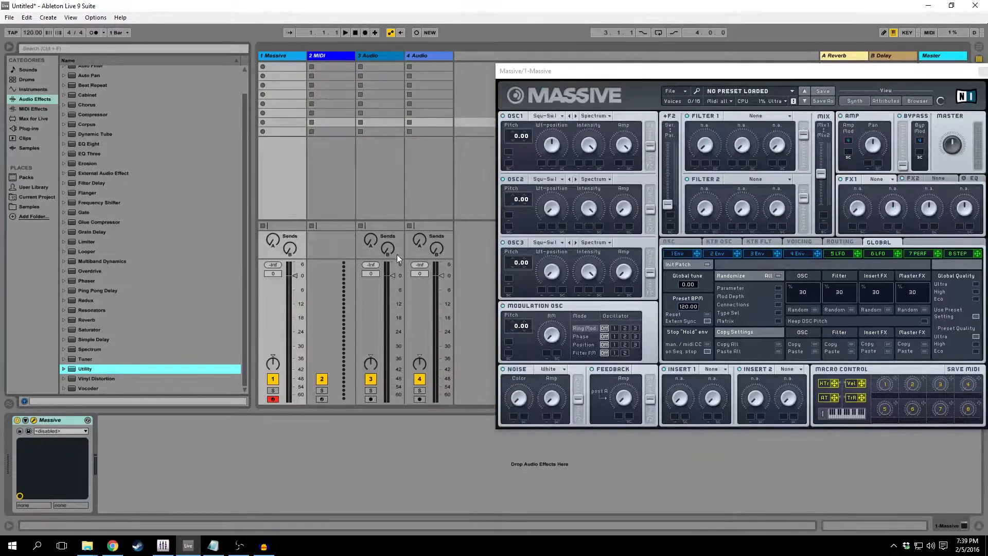
Try out Send A on the 3 Audio track with the A Reverb return shown, and return the send to its minimum.
left_click(370, 240)
left_click_drag(370, 240, 371, 278)
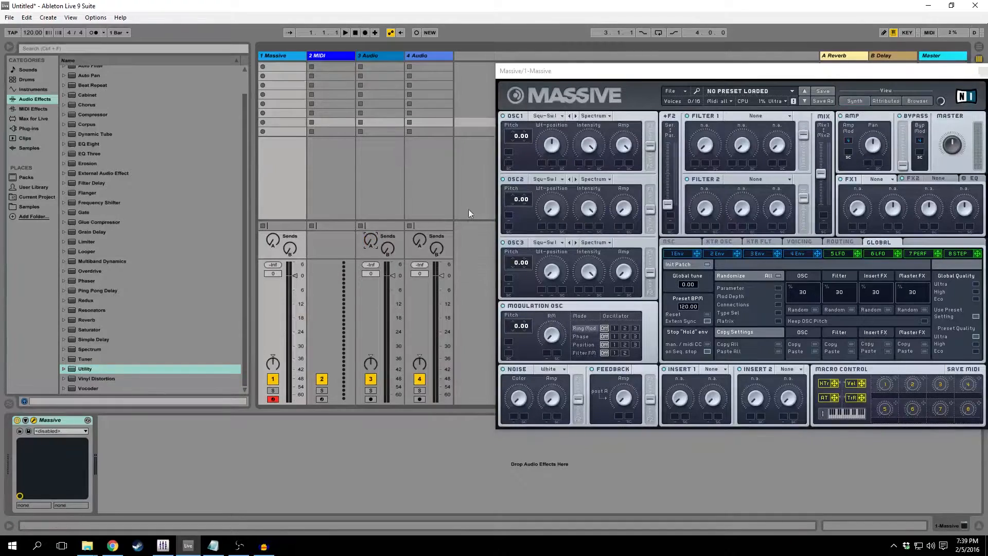
left_click_drag(643, 74, 364, 58)
left_click(828, 57)
left_click(368, 241)
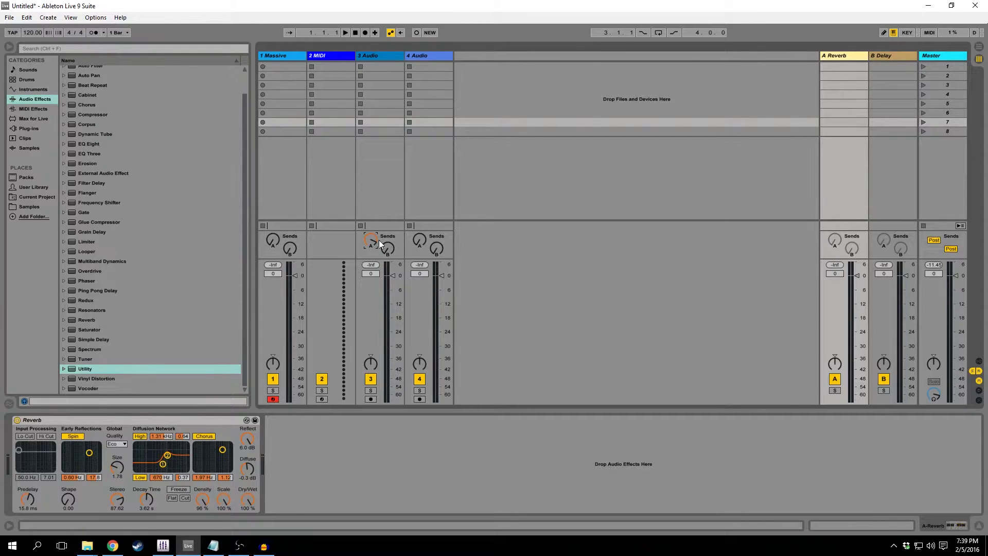
left_click_drag(369, 244, 369, 278)
Select the Massive track and close the plug-in's editor window.
left_click(300, 60)
left_click(706, 60)
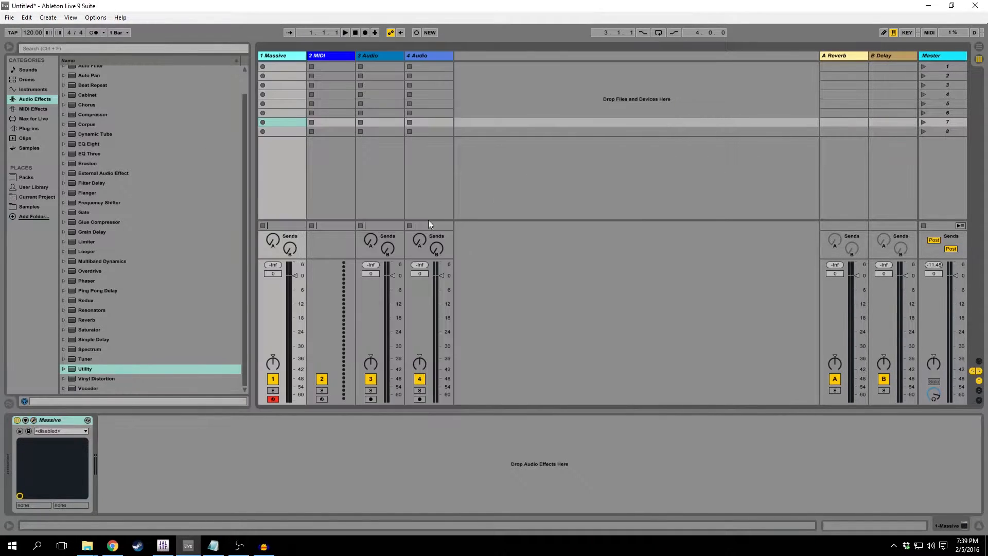
Browse the content of the Instruments, Sounds and Drums categories.
left_click(37, 90)
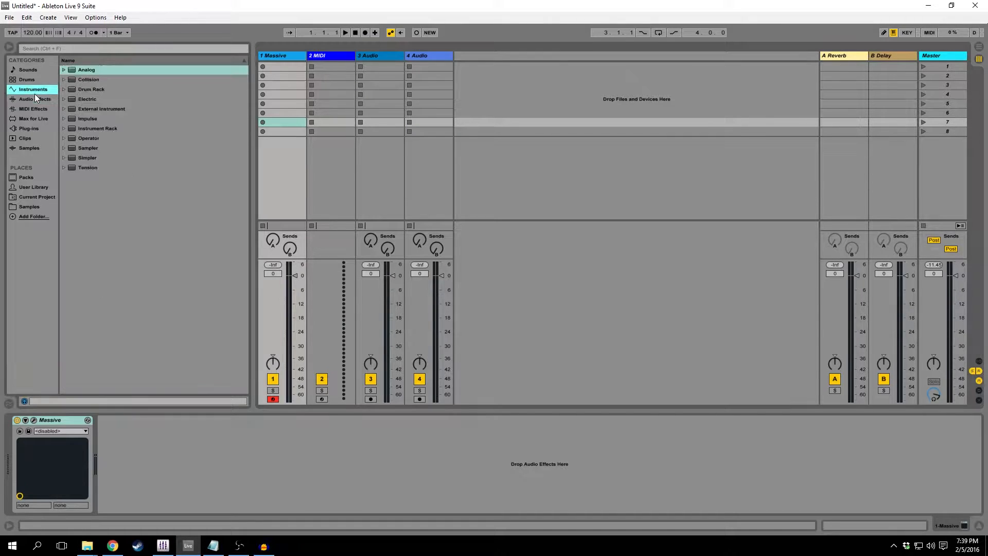
left_click(34, 71)
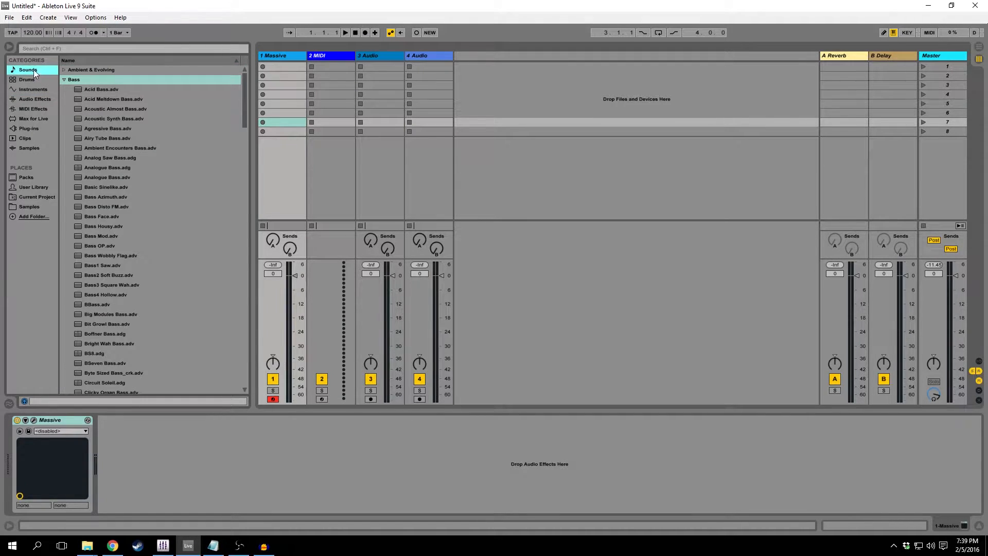
left_click(27, 79)
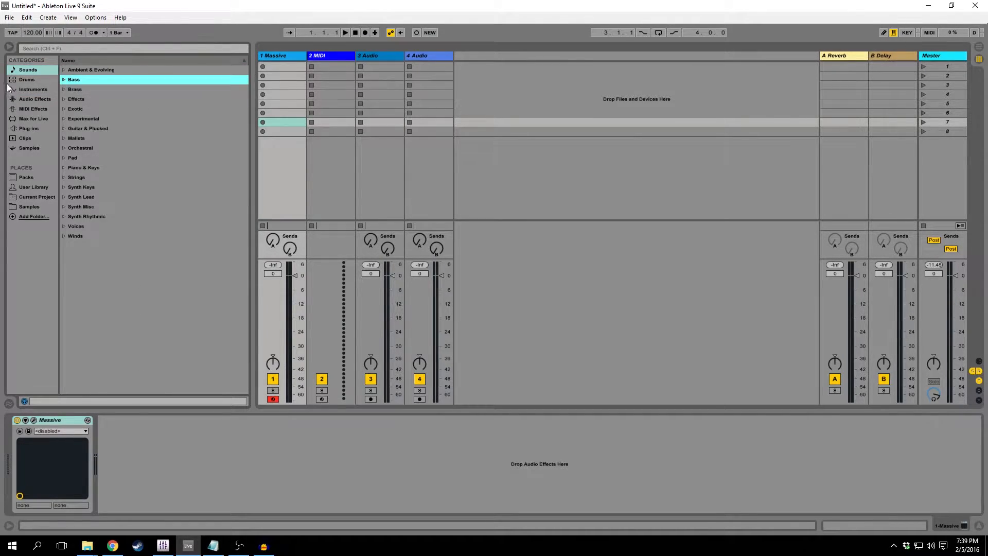
Load the Drum Rack instrument onto track 1 in place of Massive.
left_click(32, 92)
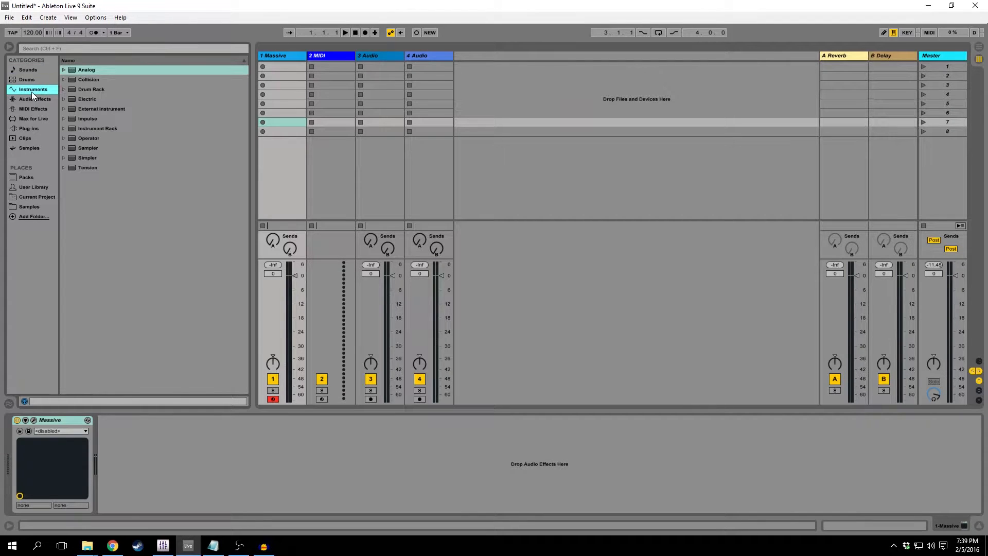
left_click(88, 90)
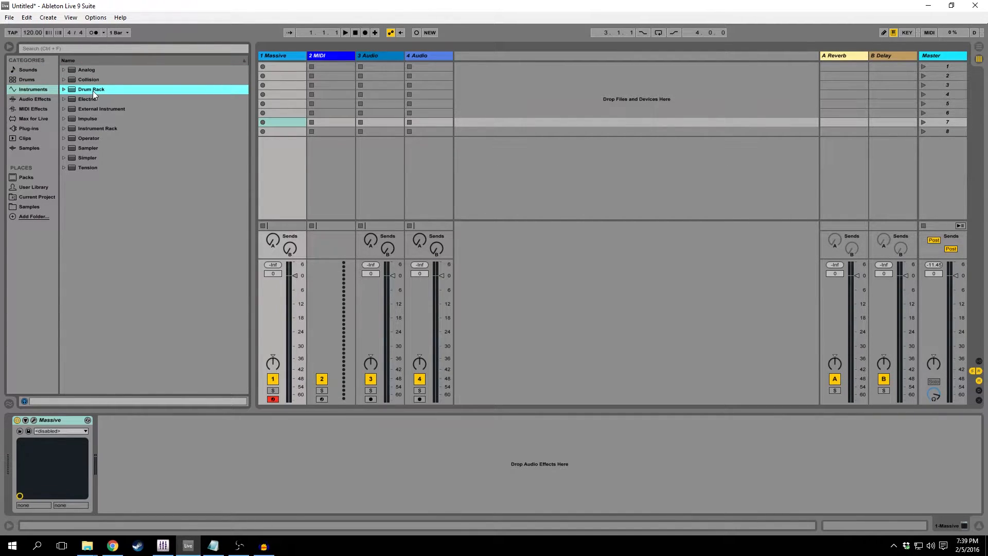
left_click_drag(93, 90, 304, 68)
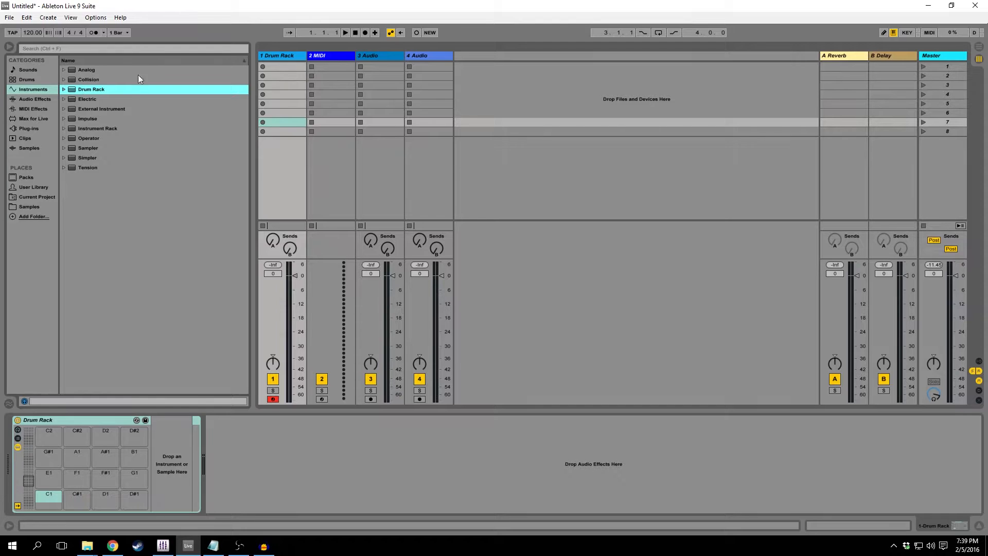
Try loading a Drum Rack with the 3 Audio track selected, and delete the extra Drum Rack track.
left_click(335, 53)
left_click(366, 55)
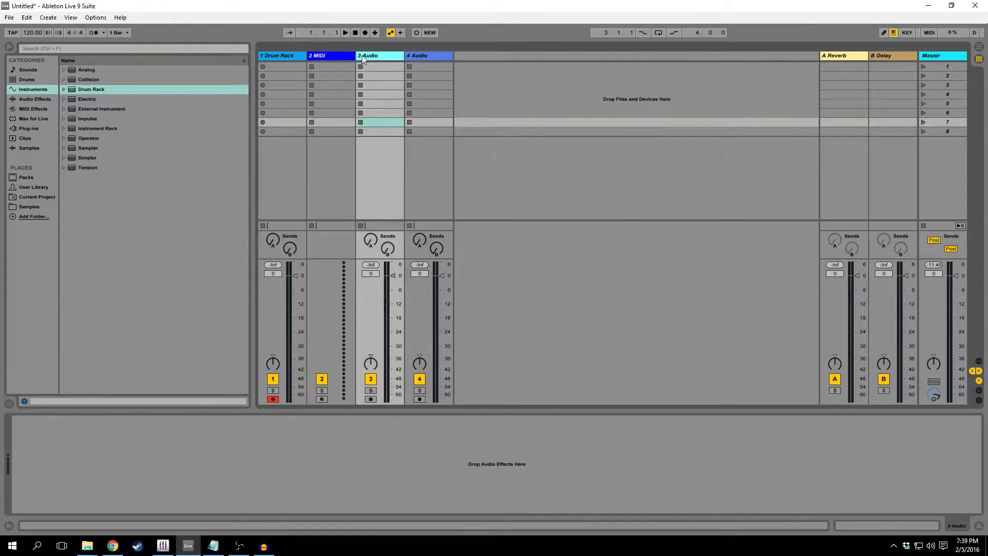
double_click(104, 90)
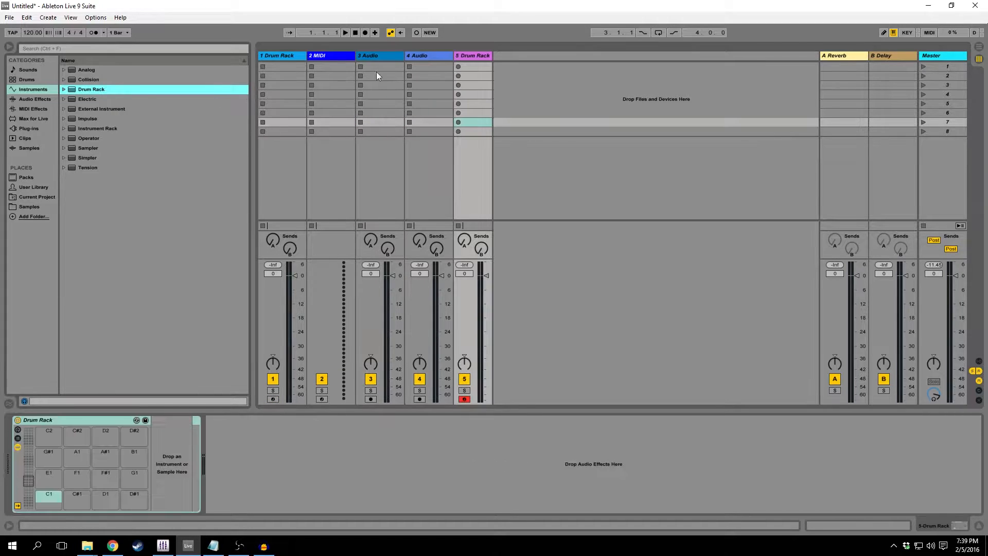
left_click(477, 55)
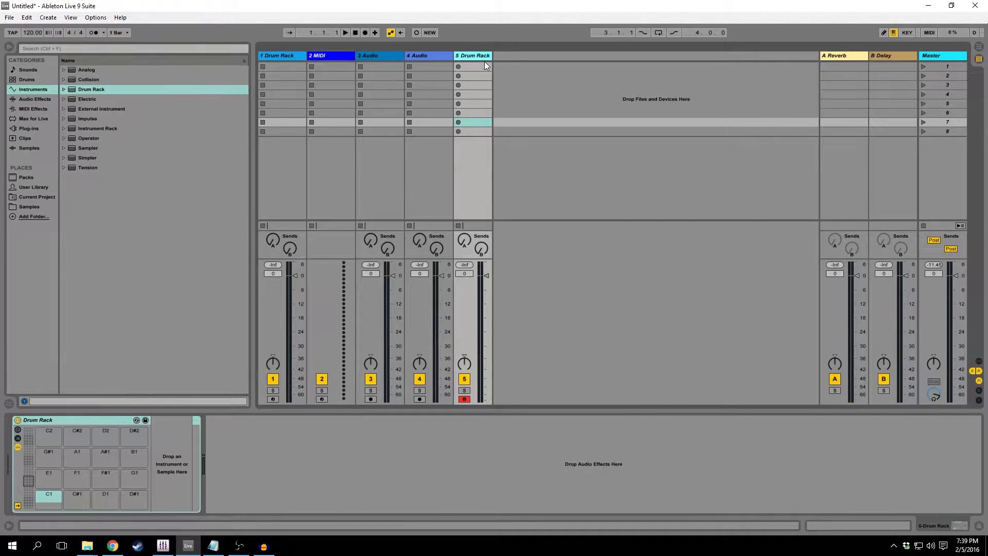
key("Delete")
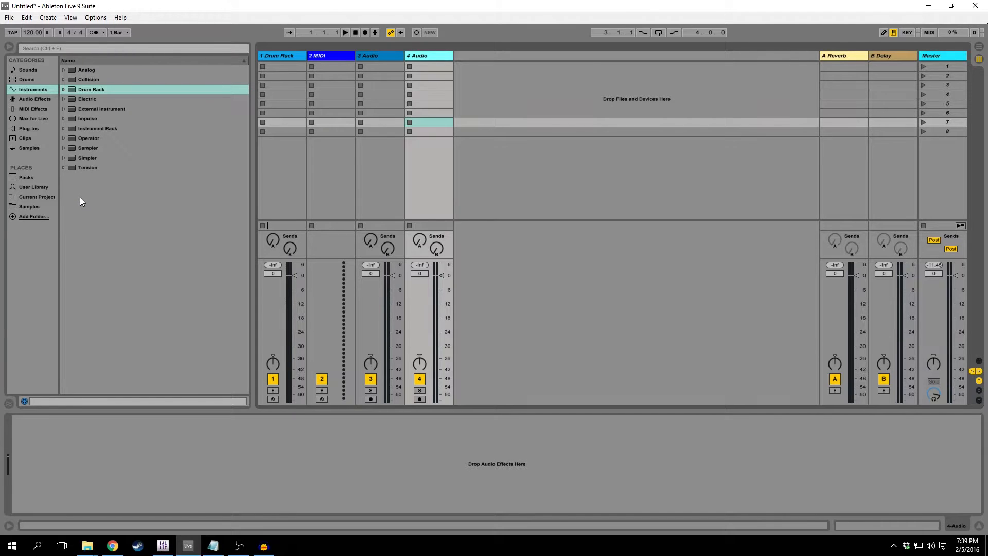
Compare the Plug-ins, Instruments and Audio Effects categories, and locate Utility among the audio effects.
left_click(23, 127)
left_click(30, 99)
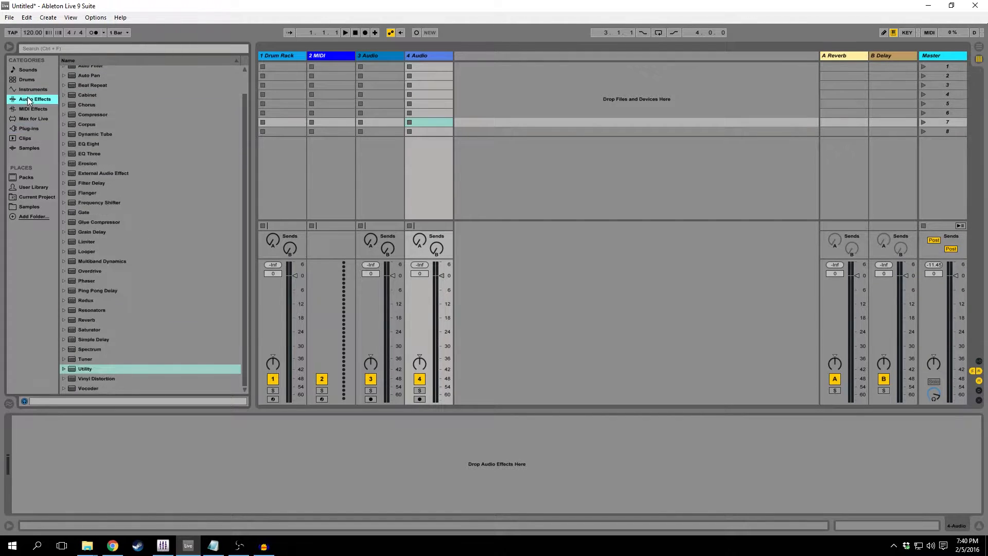
left_click(31, 90)
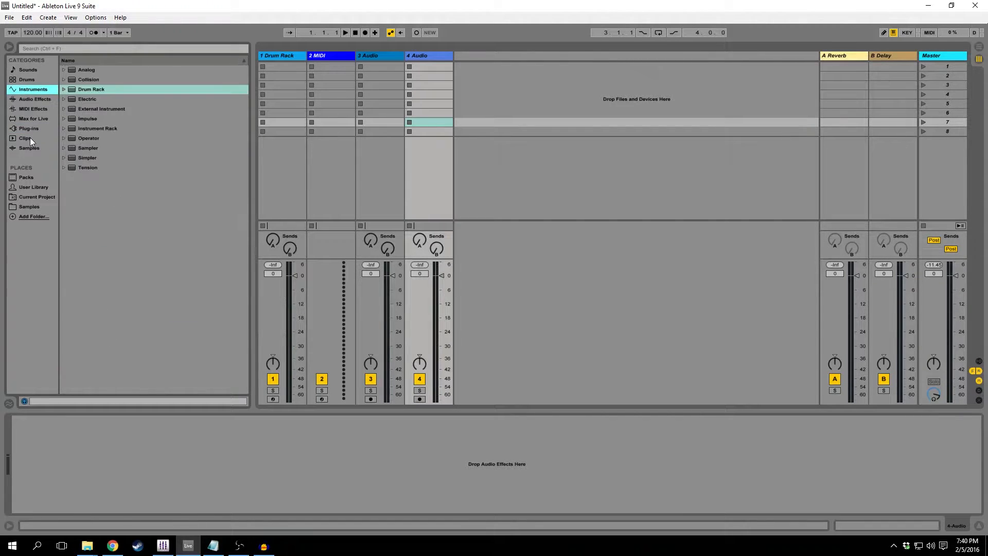
left_click(32, 97)
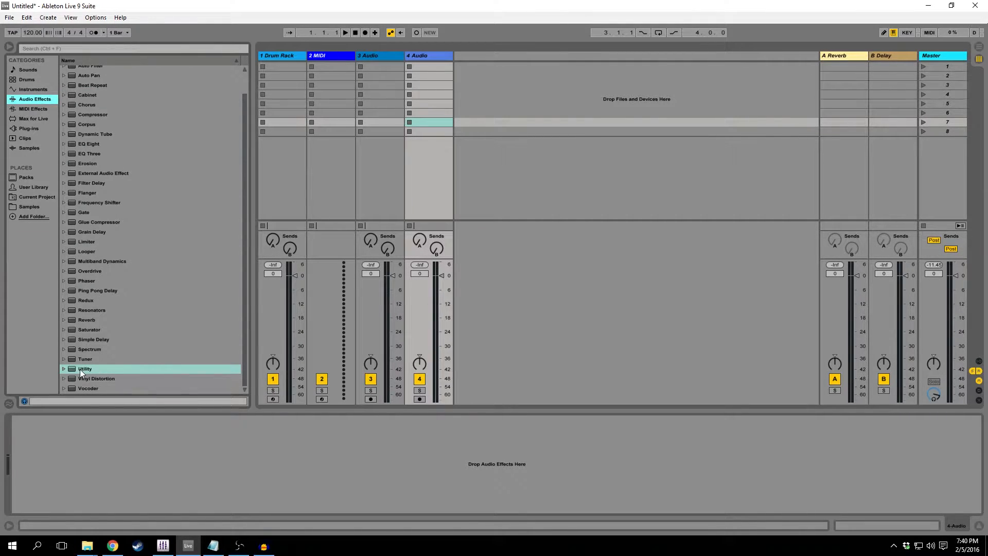
Load the EQ Eight audio effect onto the 4 Audio track.
scroll(110, 183, "up", 1)
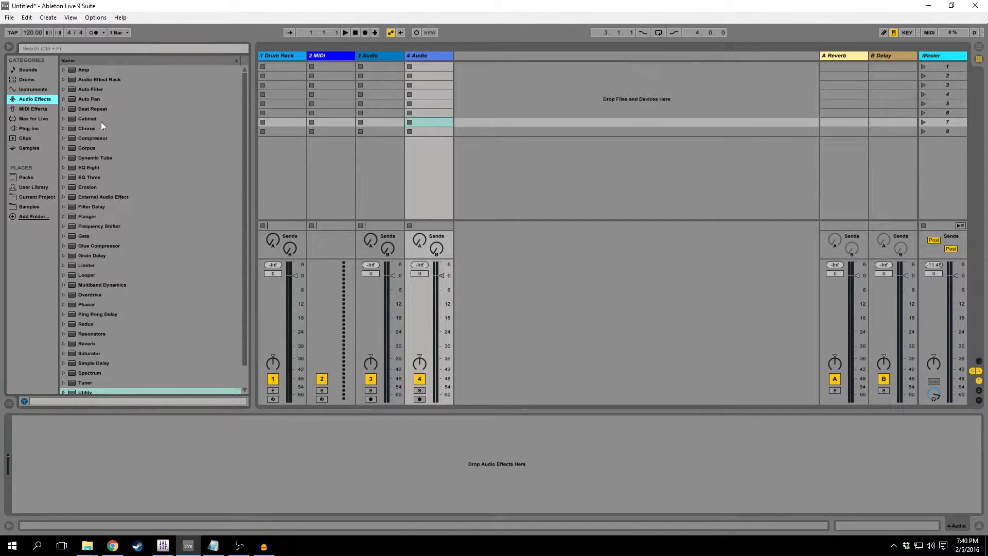
scroll(99, 309, "down", 1)
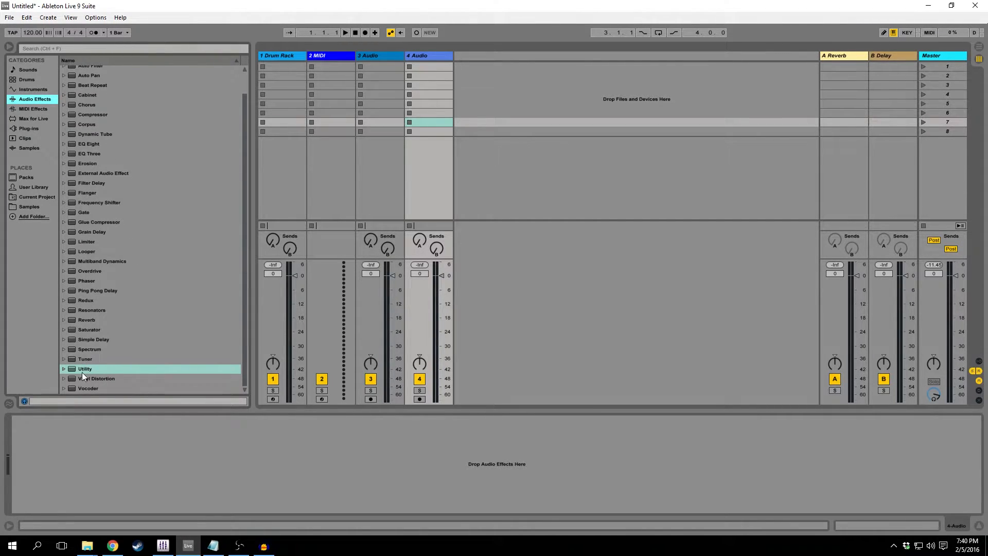
left_click(82, 371)
scroll(103, 209, "up", 1)
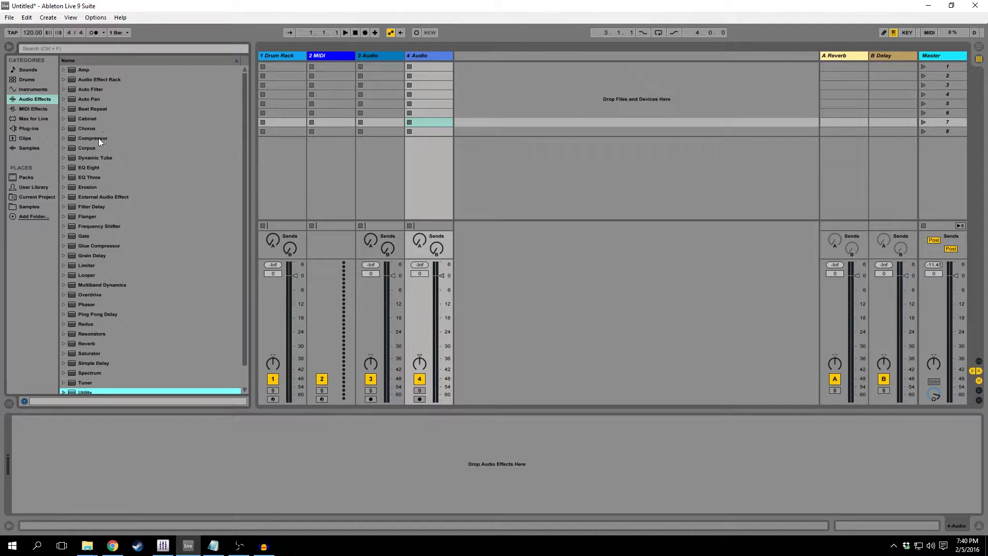
left_click(94, 165)
double_click(88, 168)
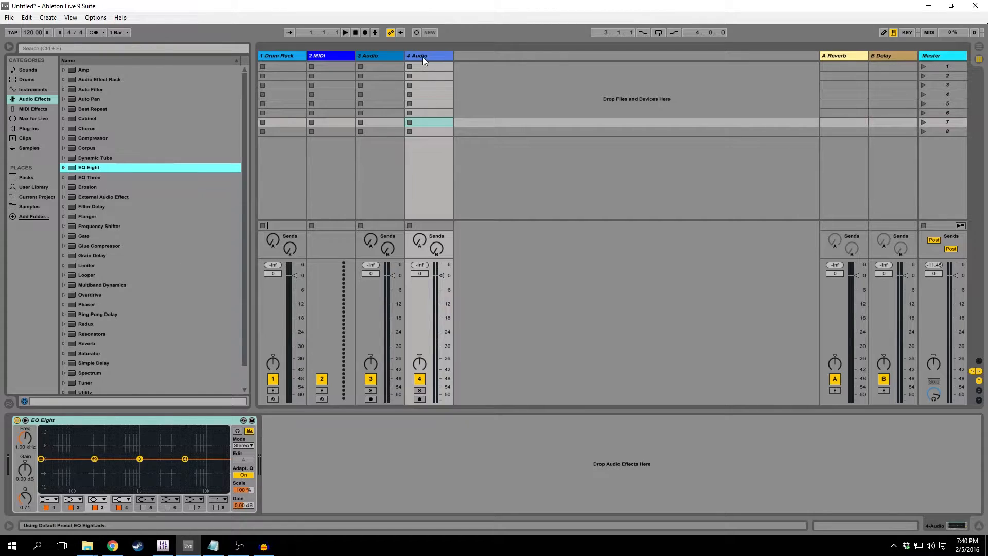
Add the Limiter and Compressor audio effects after the Drum Rack on track 1.
left_click(391, 56)
left_click(323, 55)
left_click(272, 53)
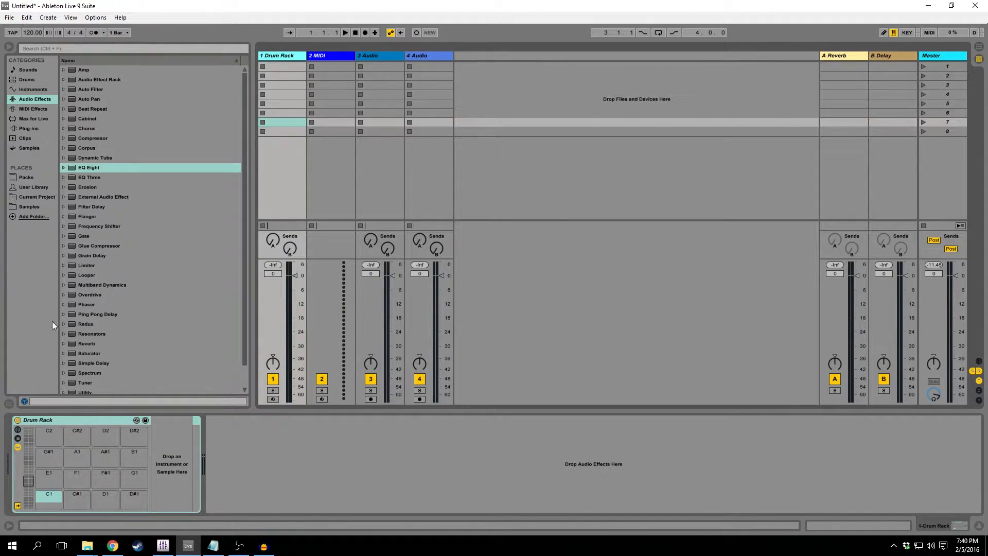
left_click(86, 265)
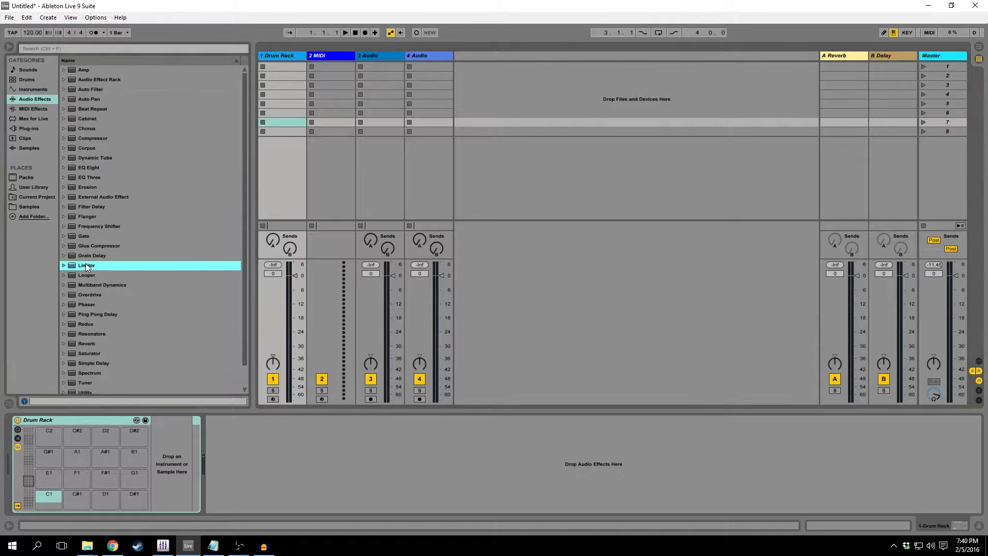
double_click(85, 264)
double_click(93, 138)
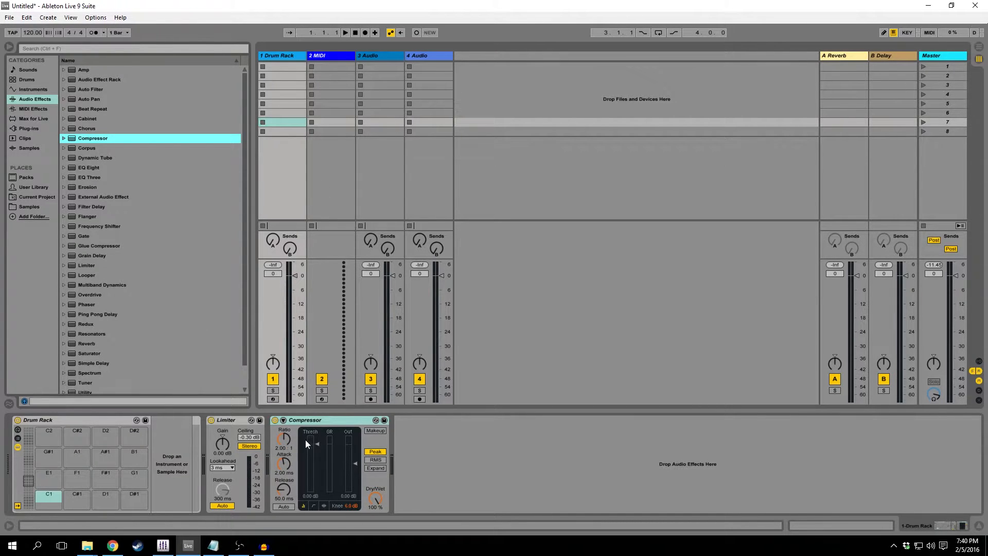
Examine track 1's device chain of Drum Rack, Limiter and Compressor, hiding and restoring the device view along the way.
left_click(73, 421)
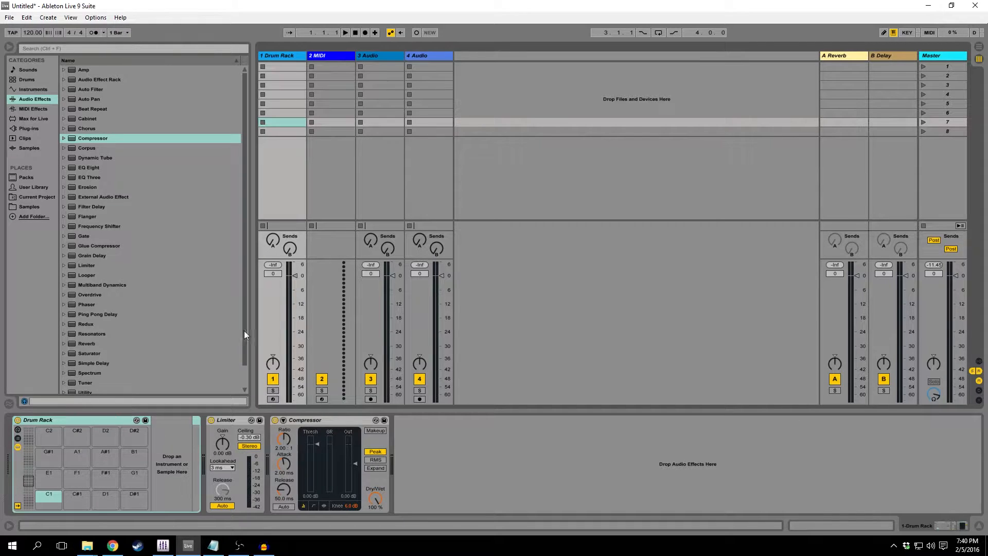
left_click(445, 470)
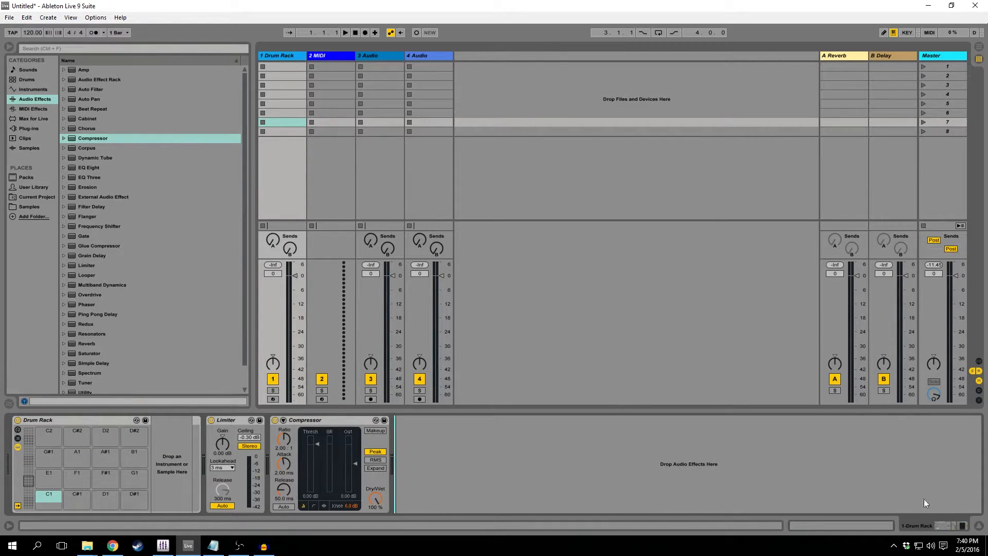
left_click(979, 526)
left_click(979, 525)
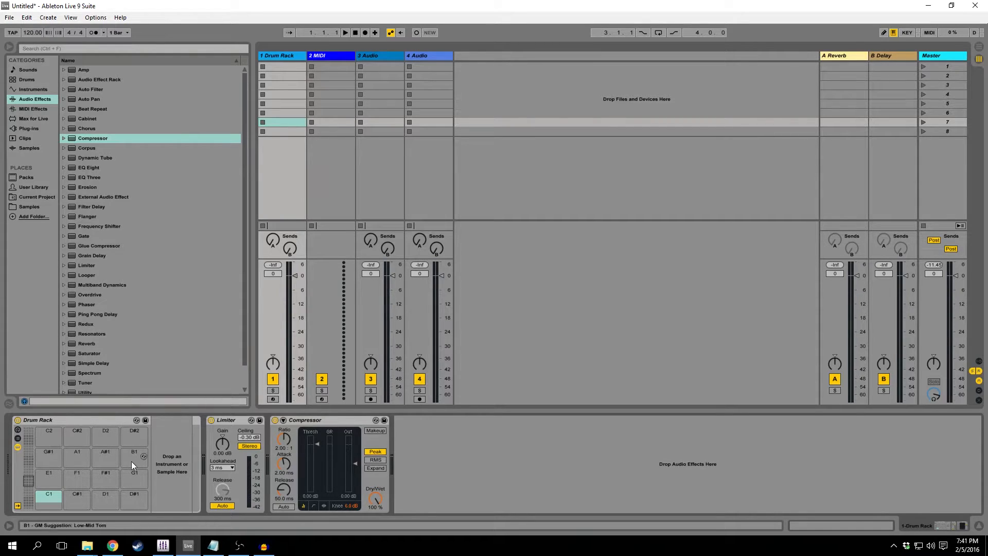
left_click_drag(230, 421, 206, 427)
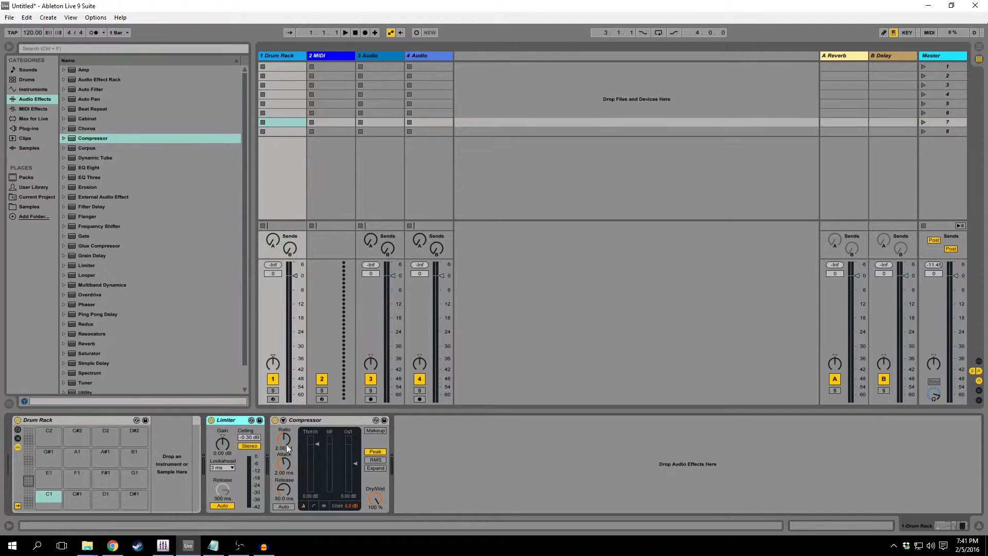
left_click(217, 422)
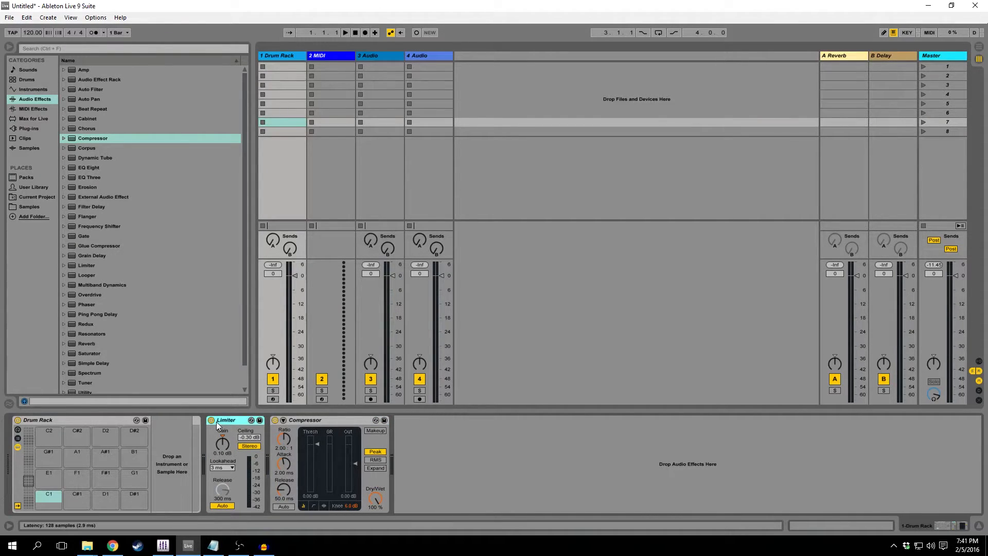
left_click(305, 424)
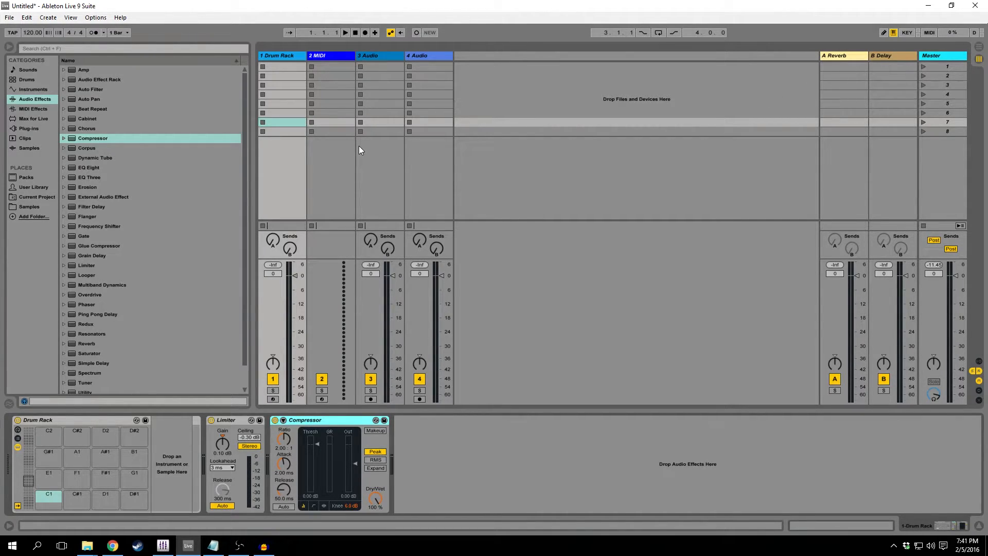
Compare the device chains of the four tracks by selecting their clip slots in scene 1, ending on the Drum Rack track.
left_click(294, 67)
left_click(342, 66)
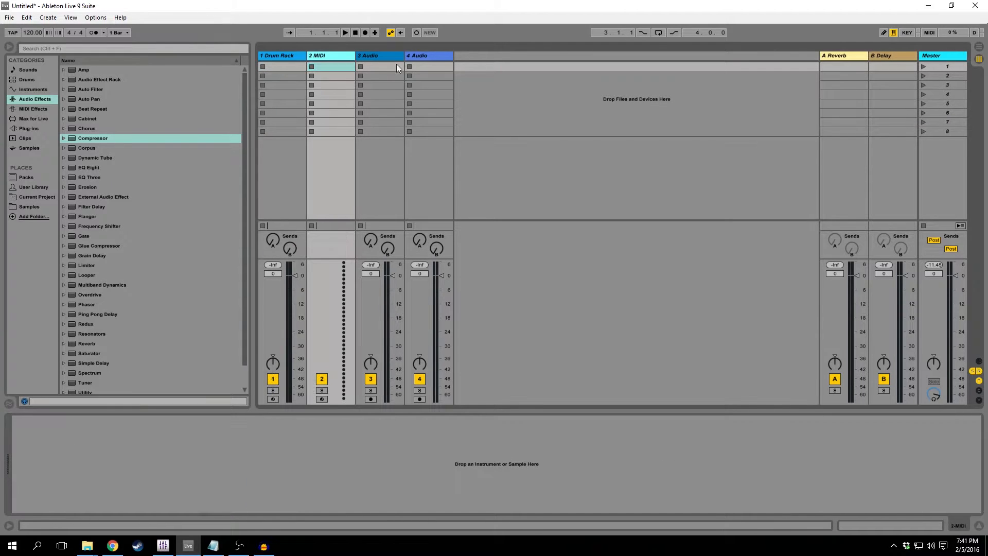
left_click(413, 68)
left_click(297, 66)
left_click(359, 66)
left_click(333, 67)
left_click(288, 68)
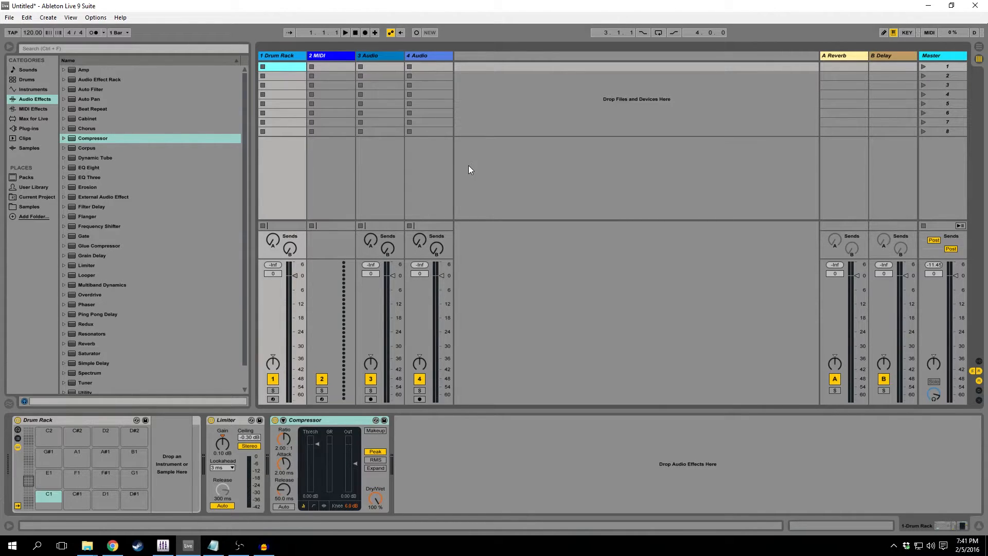
Switch to Arrangement View and highlight time ranges on the 1 Drum Rack and 2 MIDI timelines.
left_click(979, 48)
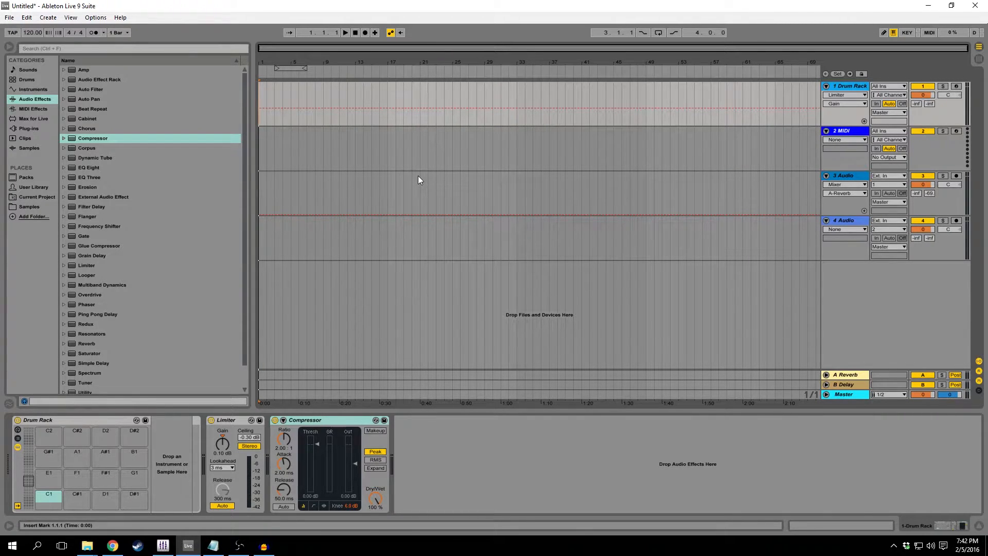
left_click(411, 190)
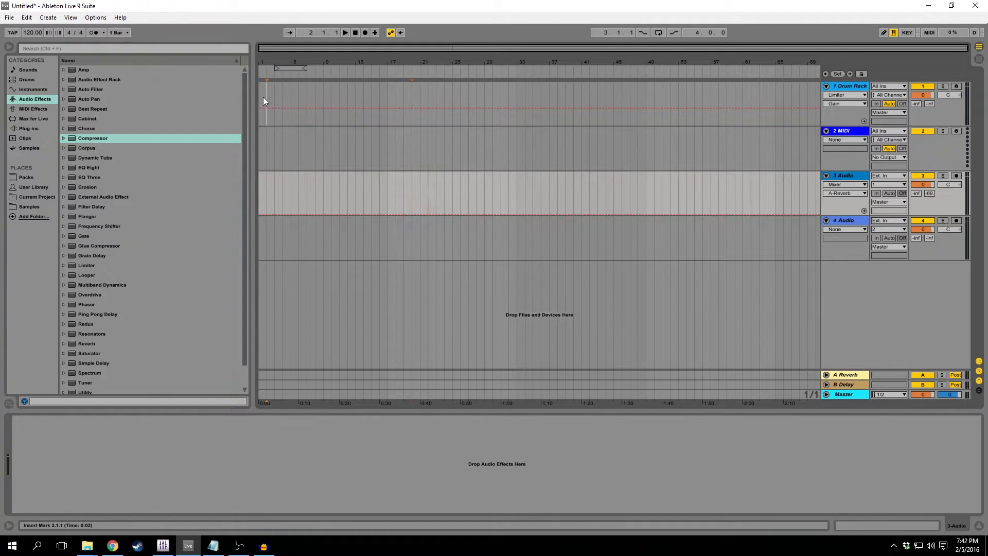
left_click_drag(265, 98, 415, 110)
left_click_drag(792, 93, 325, 96)
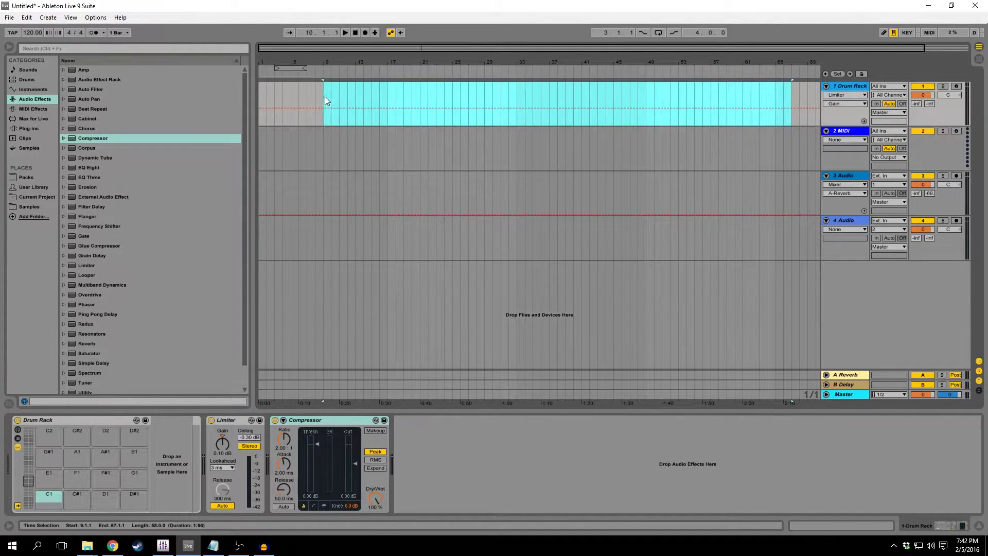
left_click_drag(670, 149, 291, 148)
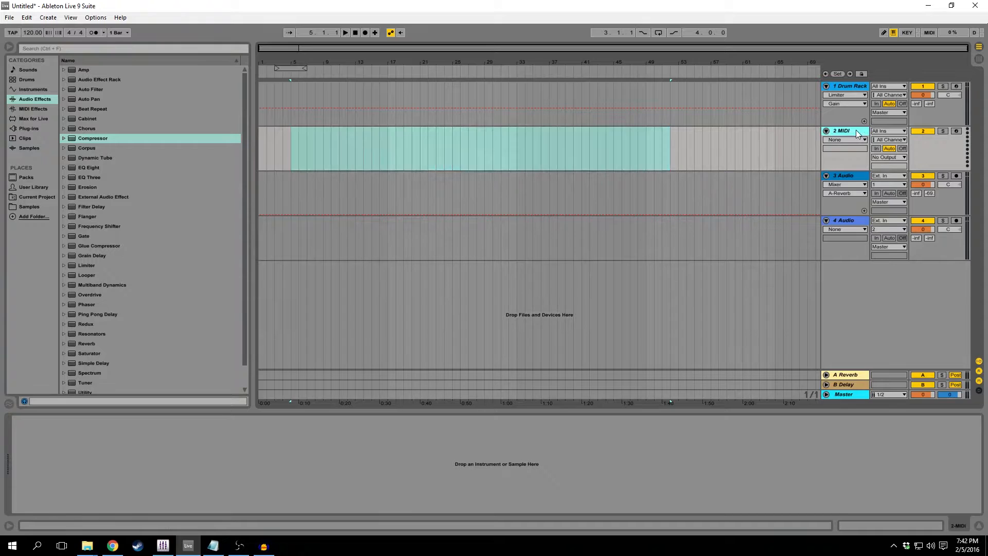
Compare the arrangement track headers, flip to Session View and back, and clear the time selection on the 2 MIDI track.
left_click(850, 87)
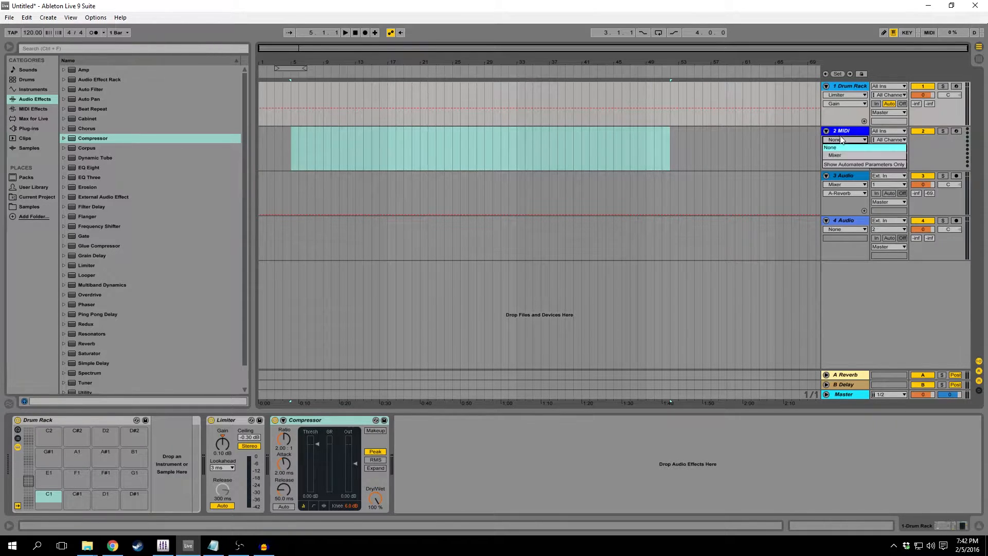
left_click(837, 186)
left_click(852, 229)
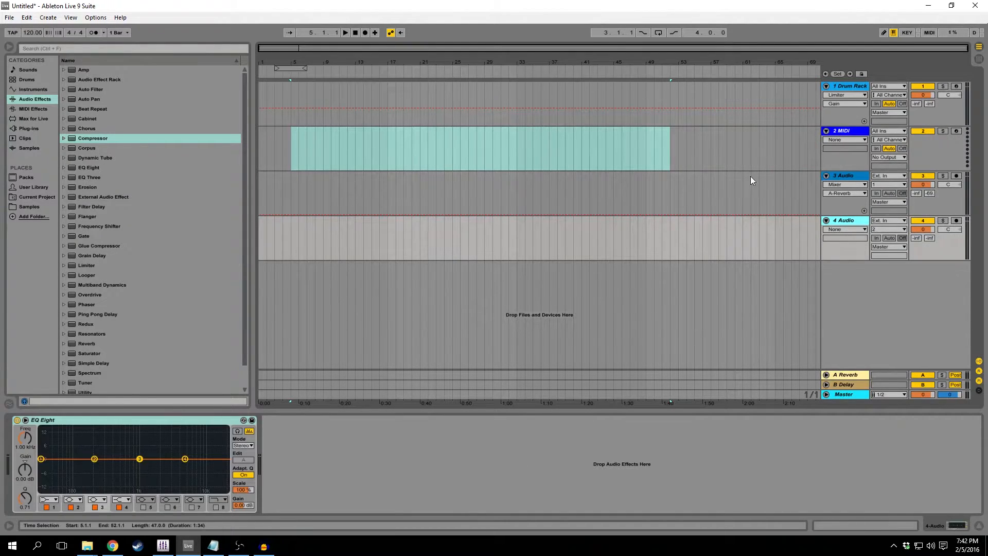
key("Tab")
key("Tab")
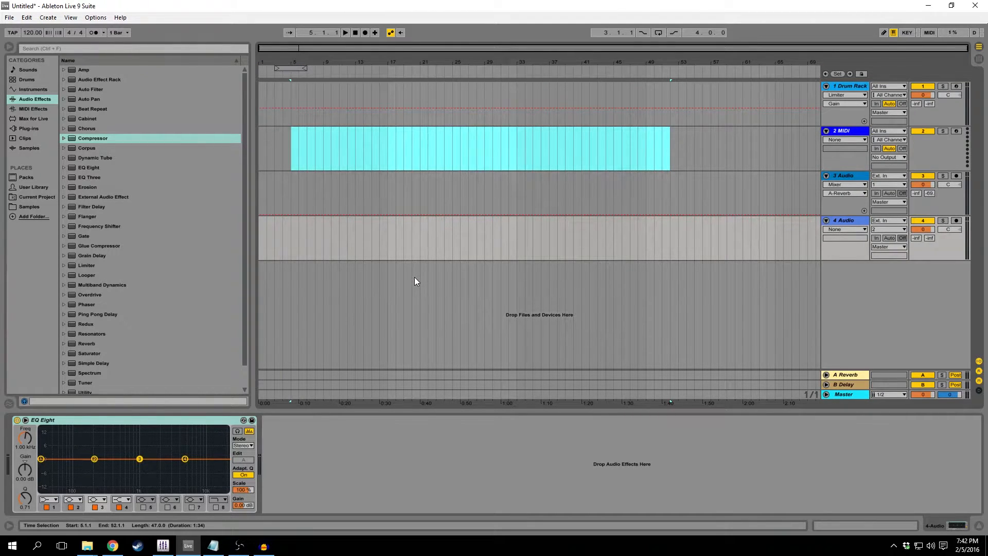
left_click(669, 146)
left_click(379, 143)
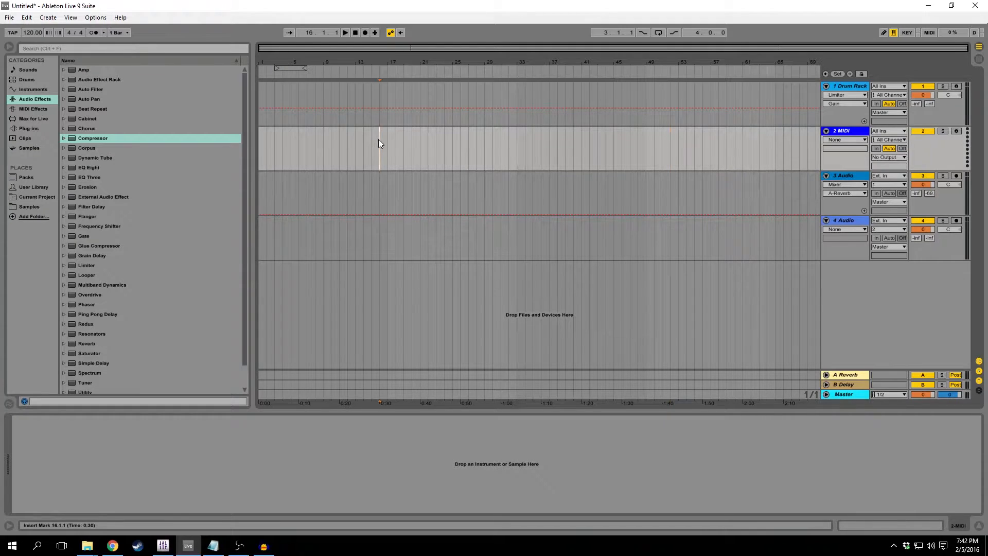
Browse the content of the Samples, User Library, Packs and Current Project places.
left_click(28, 206)
mouse_move(119, 188)
left_mouse_down()
mouse_move(383, 151)
mouse_move(134, 194)
left_mouse_up()
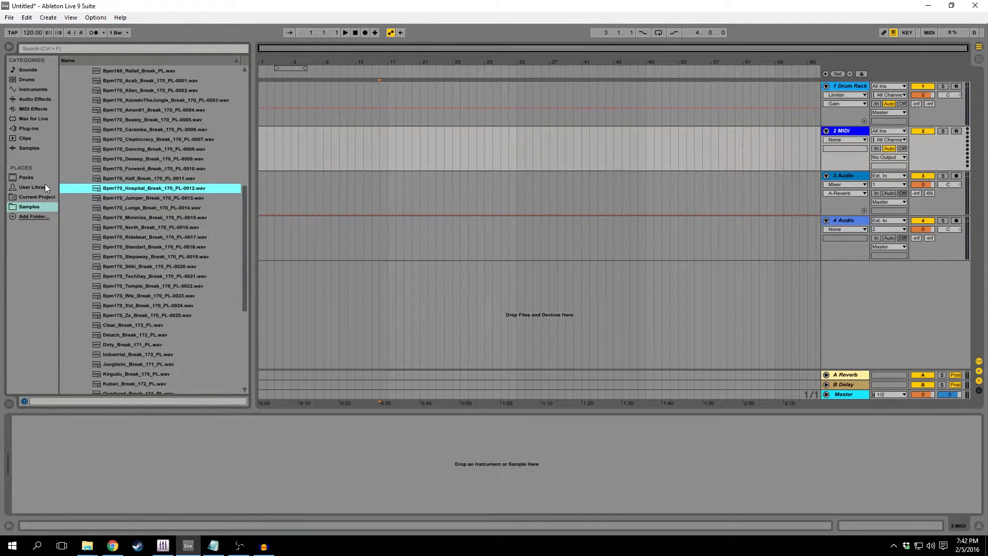
left_click(36, 187)
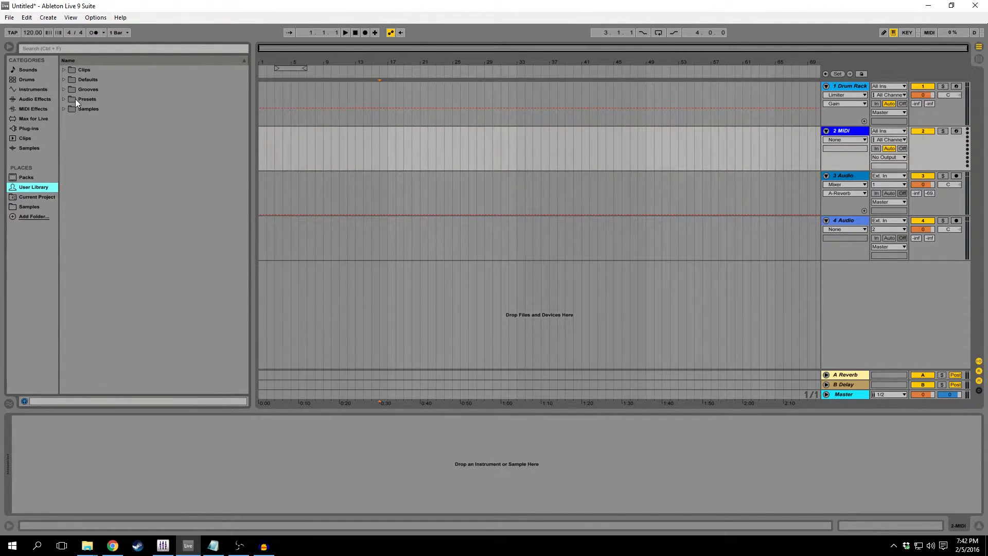
left_click(30, 178)
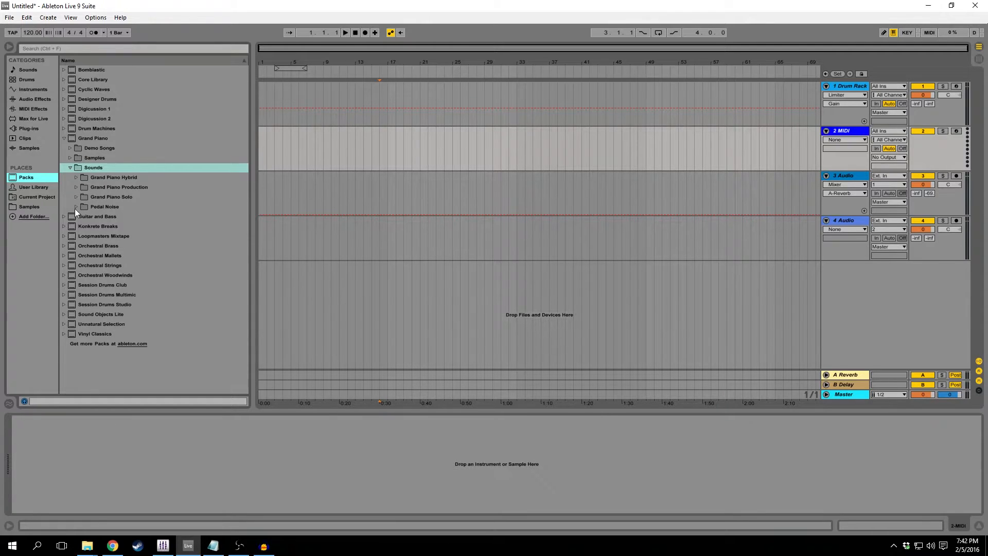
left_click(27, 198)
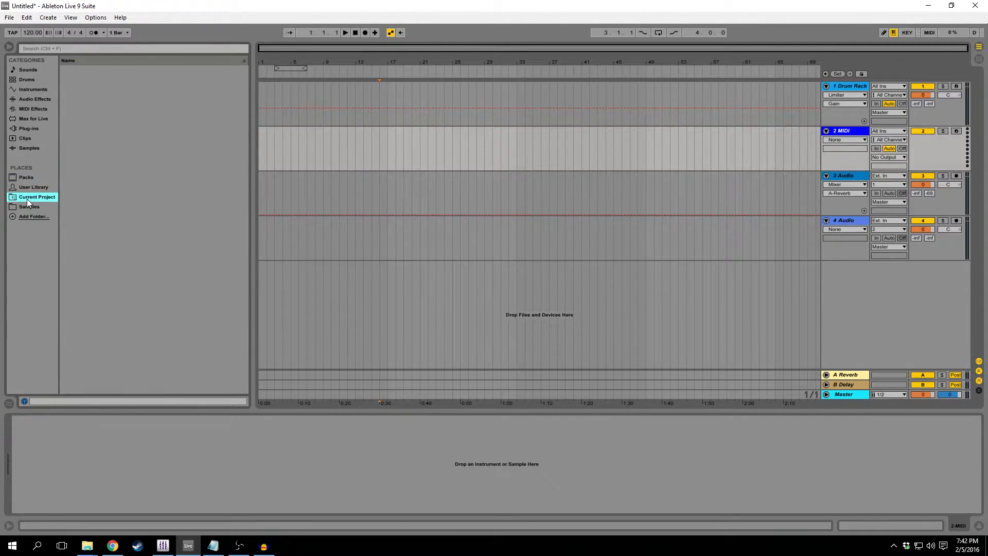
right_click(177, 131)
left_click(112, 112)
left_click(462, 205)
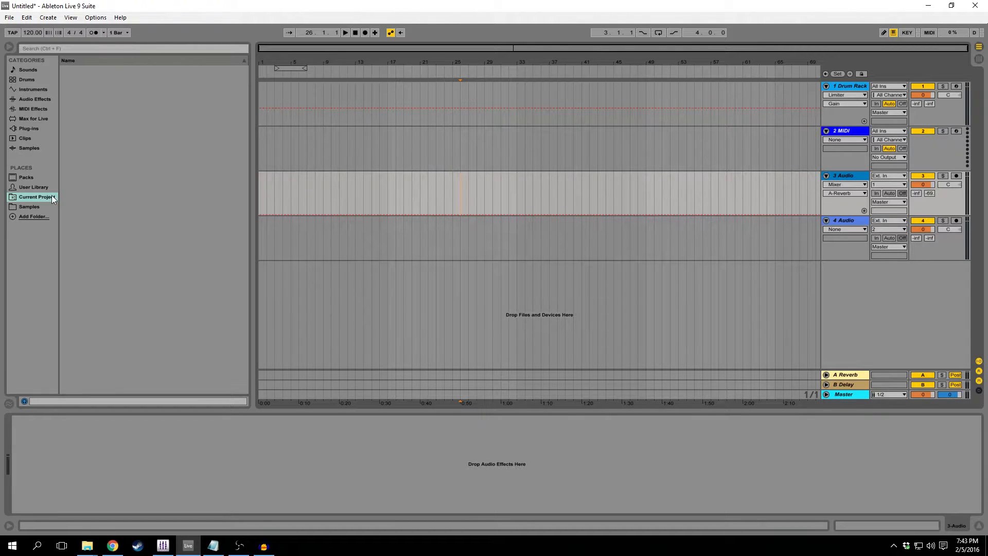
Return to the Samples place and view the Add Folder chooser, closing it without adding a folder.
left_click(41, 208)
left_click(38, 217)
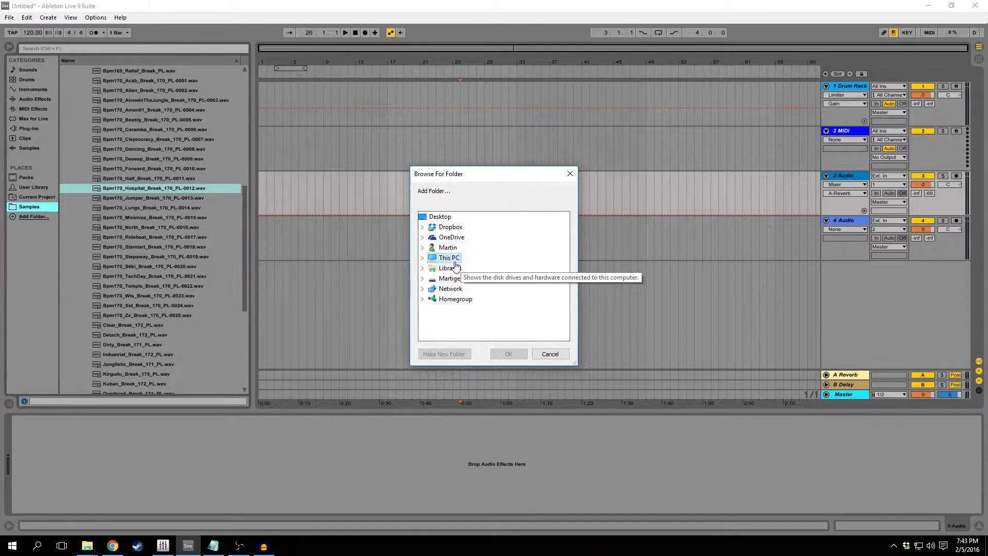
left_click(570, 174)
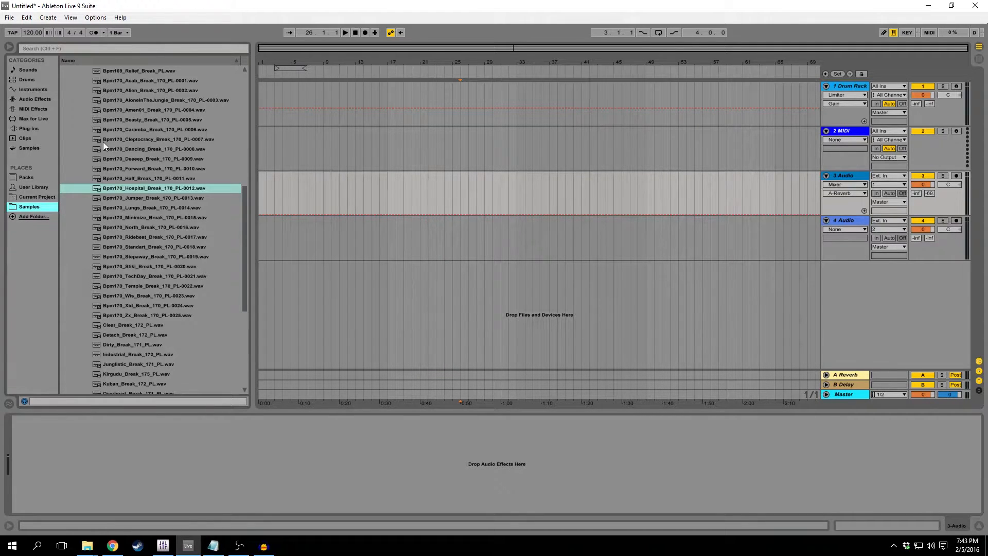
Look through the Samples folders, including Assorted Hits, NU_LOGIC_DRUM_&_BASS_VOL_9_HITS and the full drum loops of PL0108_WAV_Liquid_D&B_Essentials.
scroll(192, 227, "up", 3)
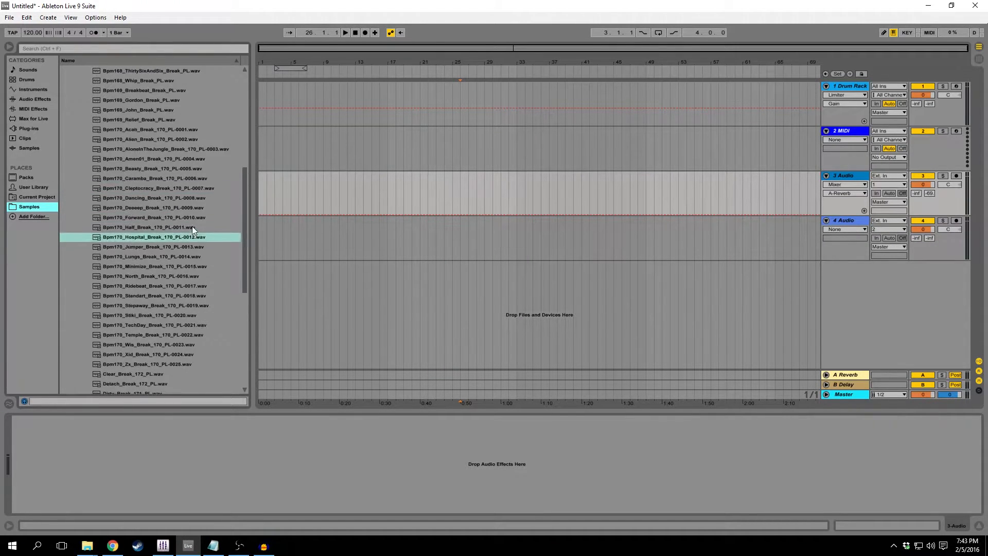
left_click_drag(243, 209, 242, 117)
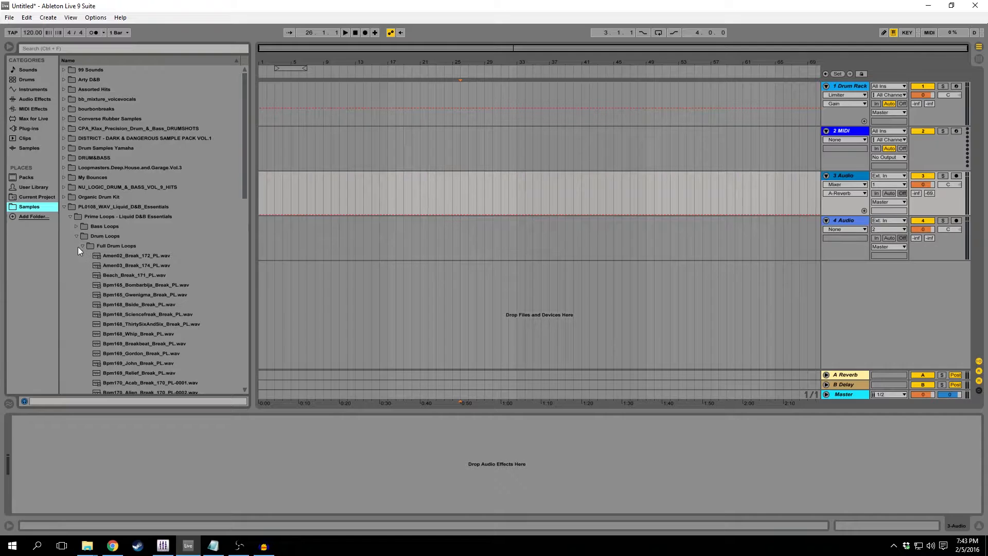
left_click(64, 90)
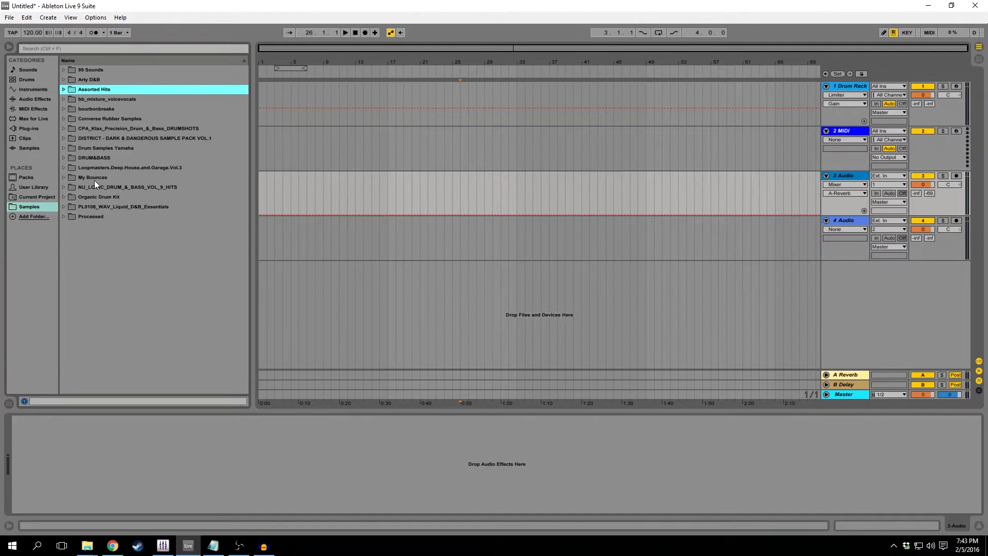
left_click(63, 189)
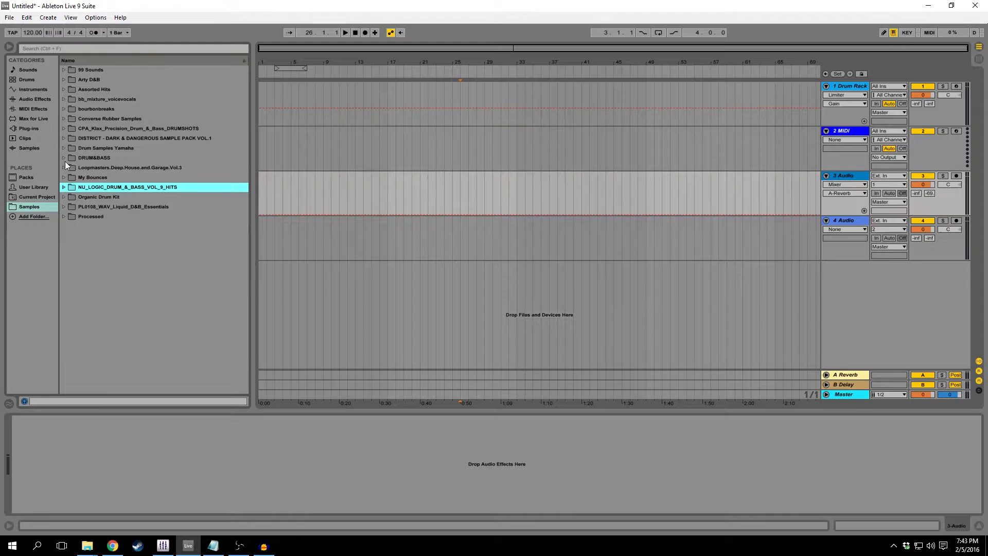
left_click(63, 207)
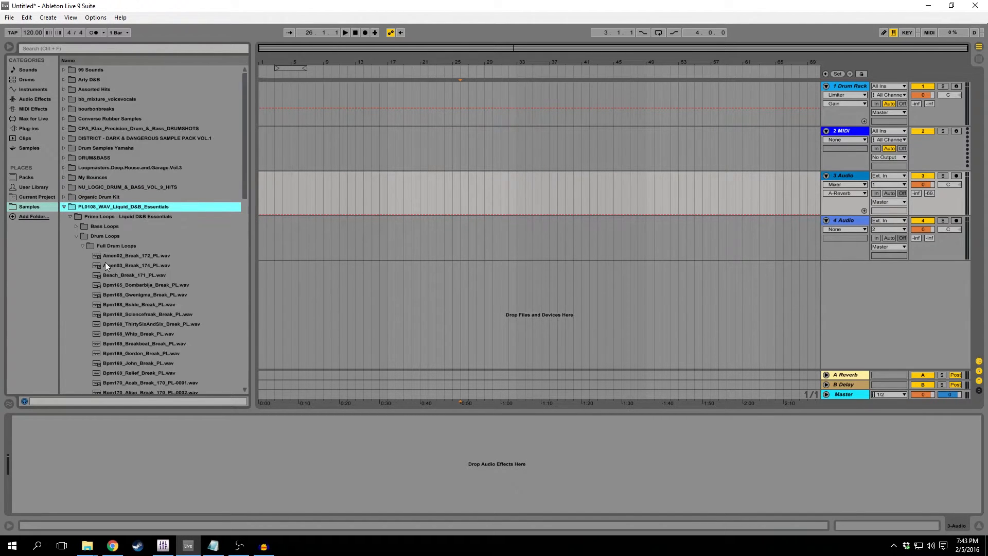
scroll(132, 262, "down", 3)
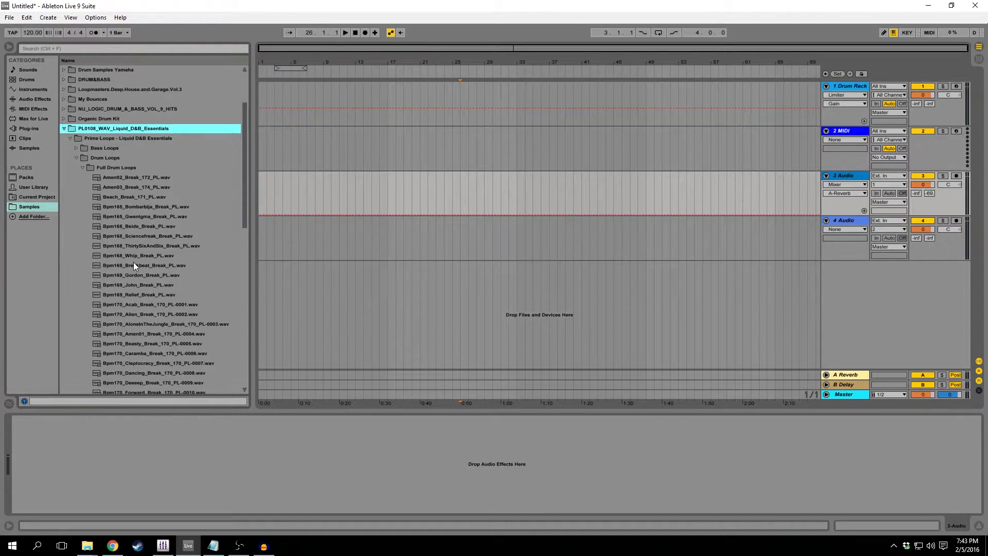
Look through the Bass Loops folder and the Bass Kicks one-shots of the Liquid D&B Essentials sample pack.
left_click(76, 148)
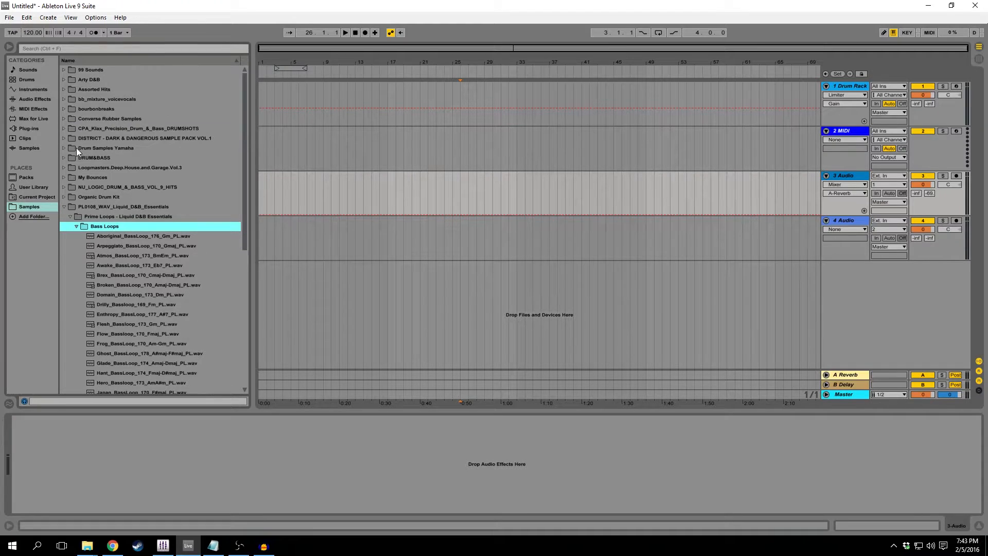
left_click(76, 227)
left_click(75, 246)
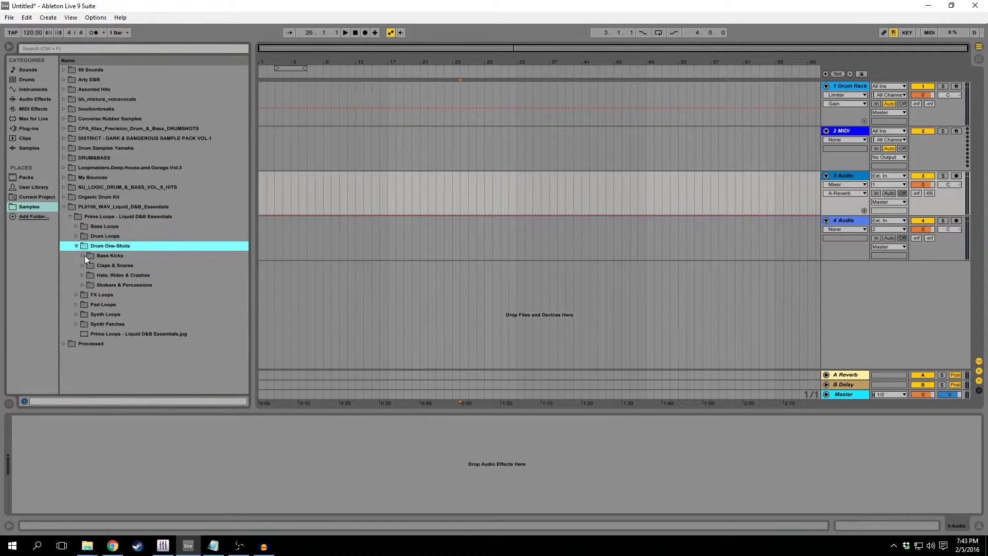
left_click(82, 256)
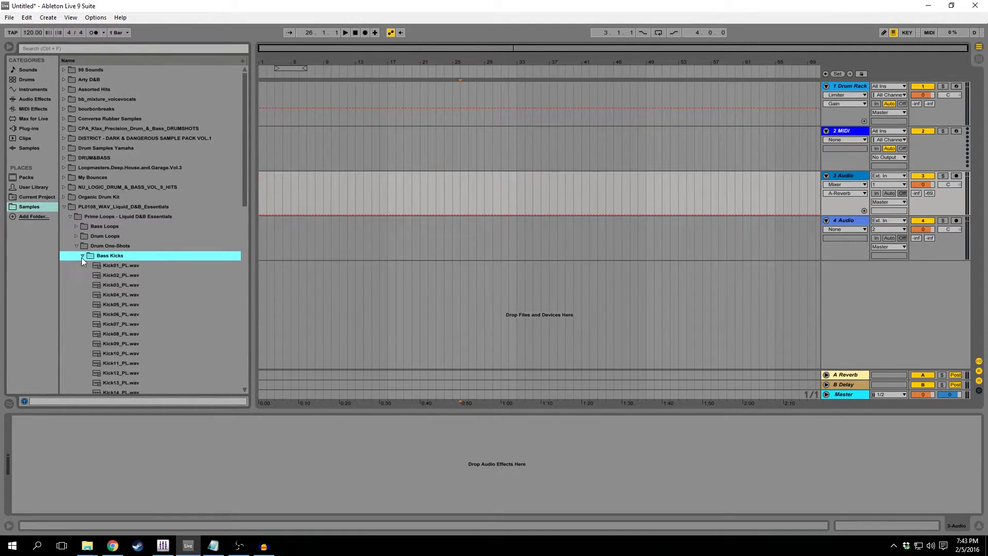
Audition several kick samples in the Bass Kicks folder, including Kick18_PL.wav and Kick16_PL.wav, and collapse the folder.
left_click(125, 292)
left_click(134, 344)
scroll(137, 344, "down", 2)
left_click(137, 343)
left_click(138, 380)
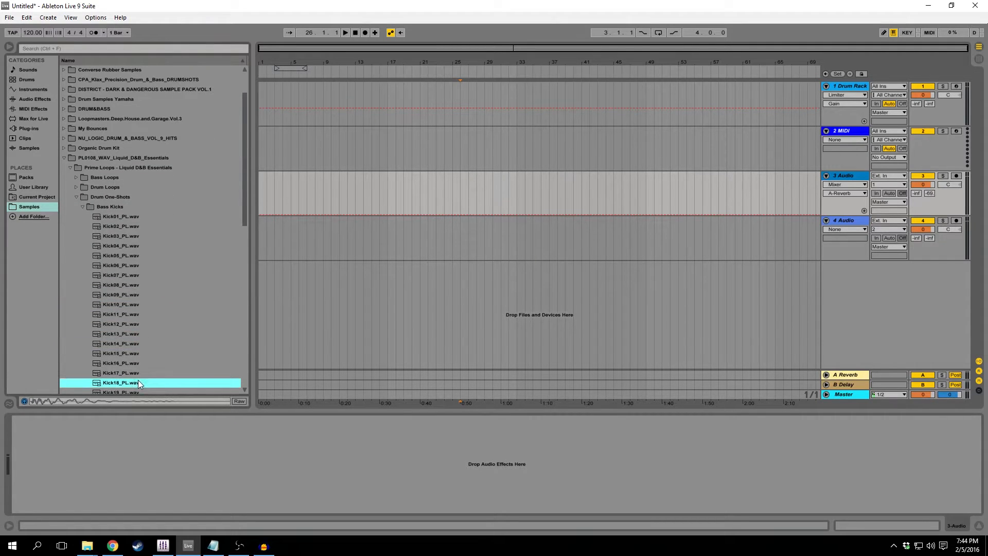
left_click(149, 307)
left_click(137, 364)
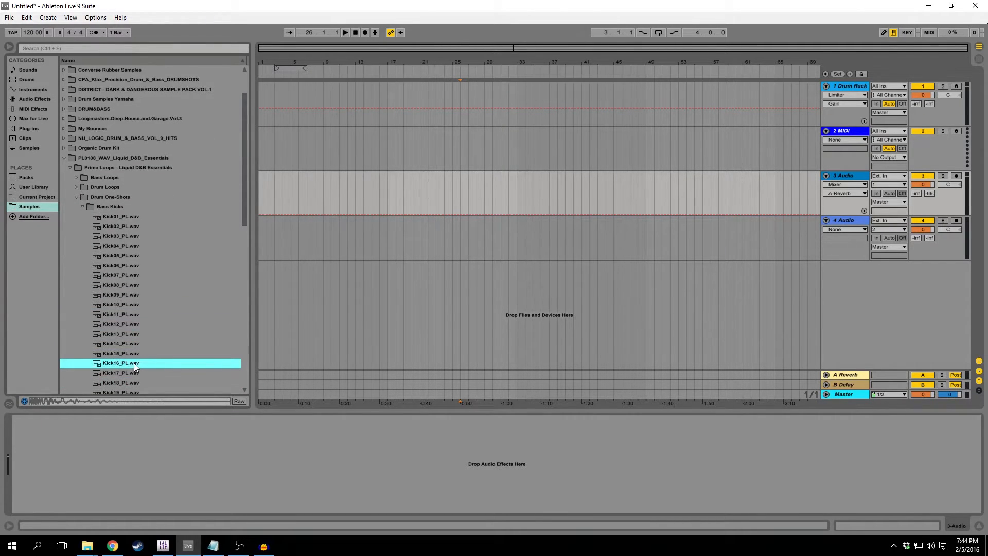
left_click(82, 206)
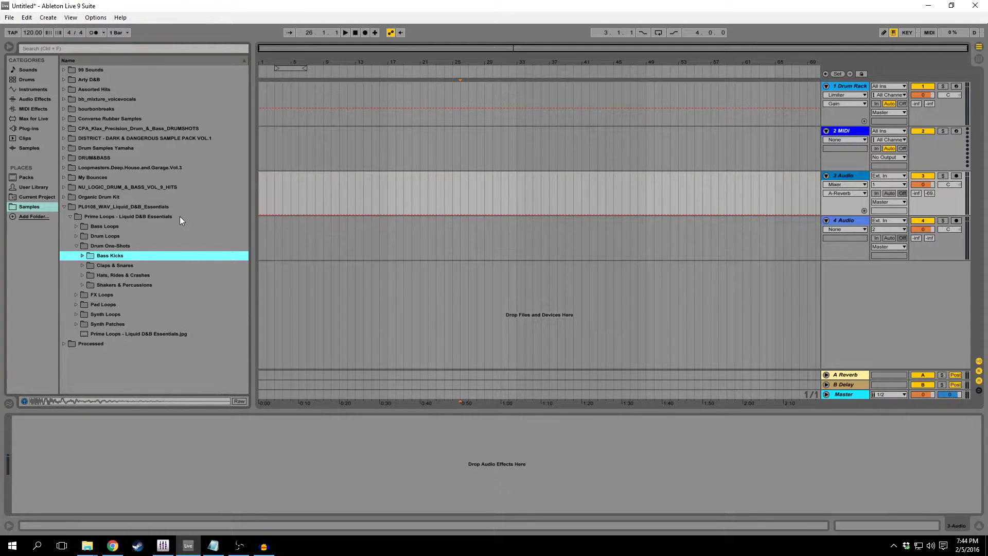
Place the drum loop Bpm170_Hospital_Break_170_PL-0012.wav from Full Drum Loops on the 3 Audio track at bar 17.
left_click(72, 236)
left_click(73, 236)
scroll(178, 344, "down", 3)
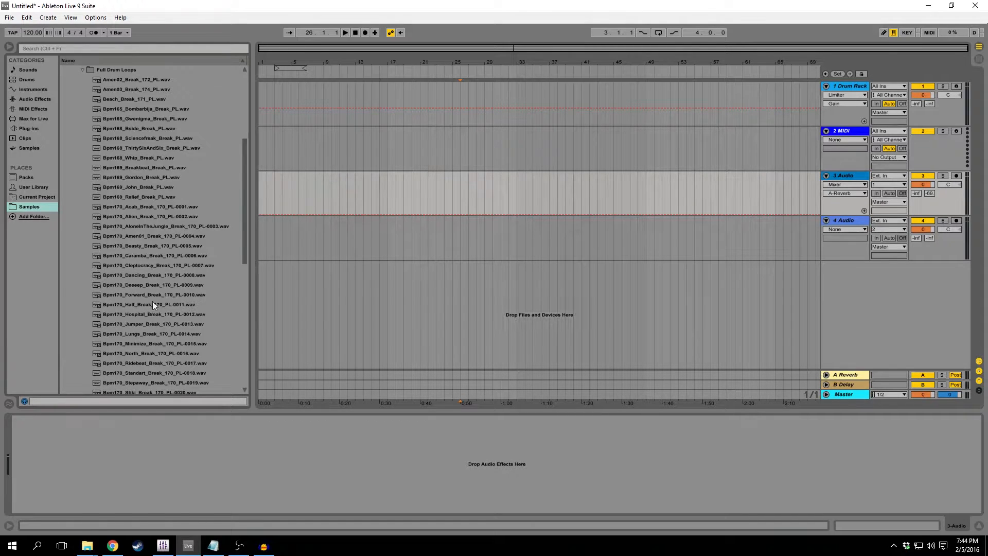
left_click_drag(135, 313, 455, 167)
left_click_drag(457, 91, 458, 90)
key("Delete")
left_click_drag(173, 315, 391, 193)
left_click_drag(395, 47, 532, 211)
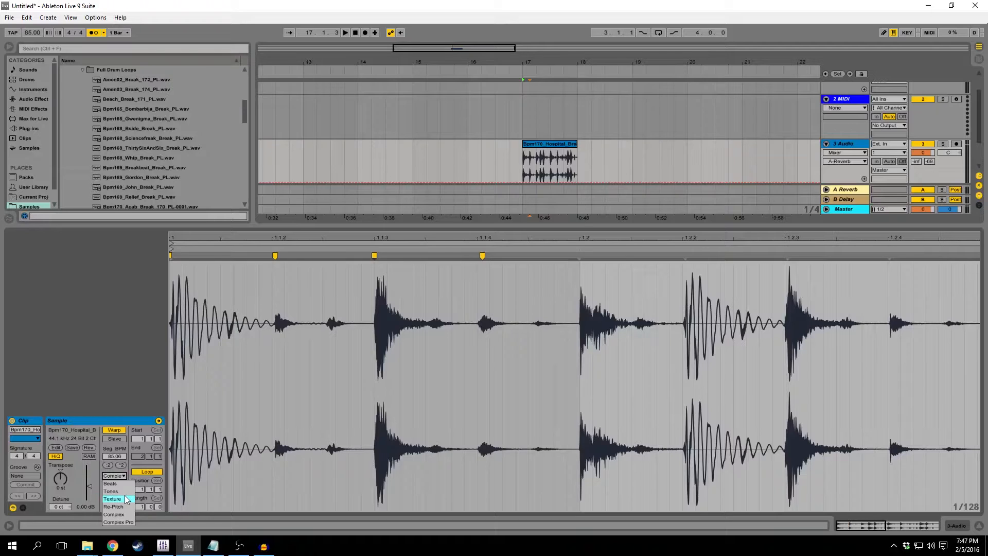
Set the clip's warp mode to Re-Pitch, move the 1.1.3 warp marker to just after 1.1.2, and play the clip.
key("Up")
left_click(119, 508)
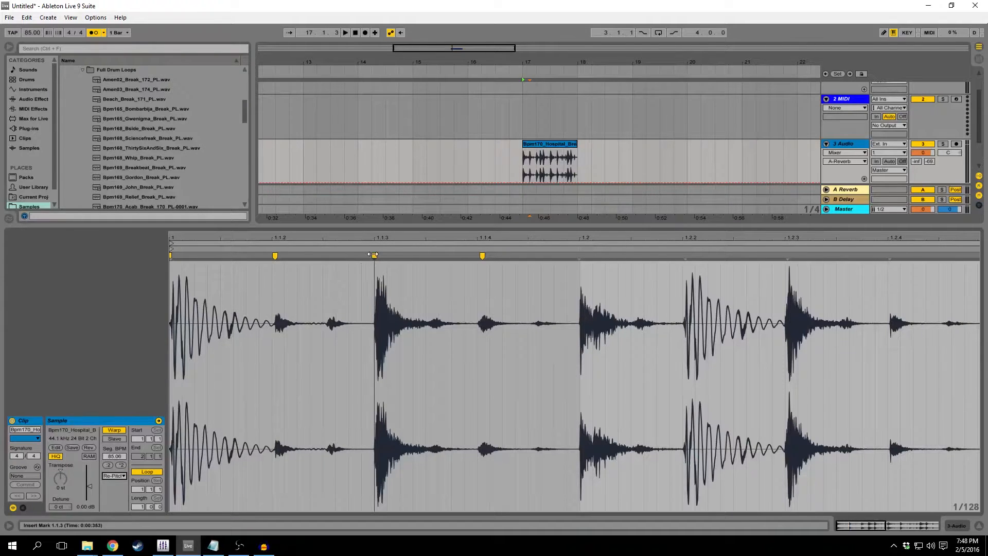
left_click_drag(373, 255, 284, 255)
key("space")
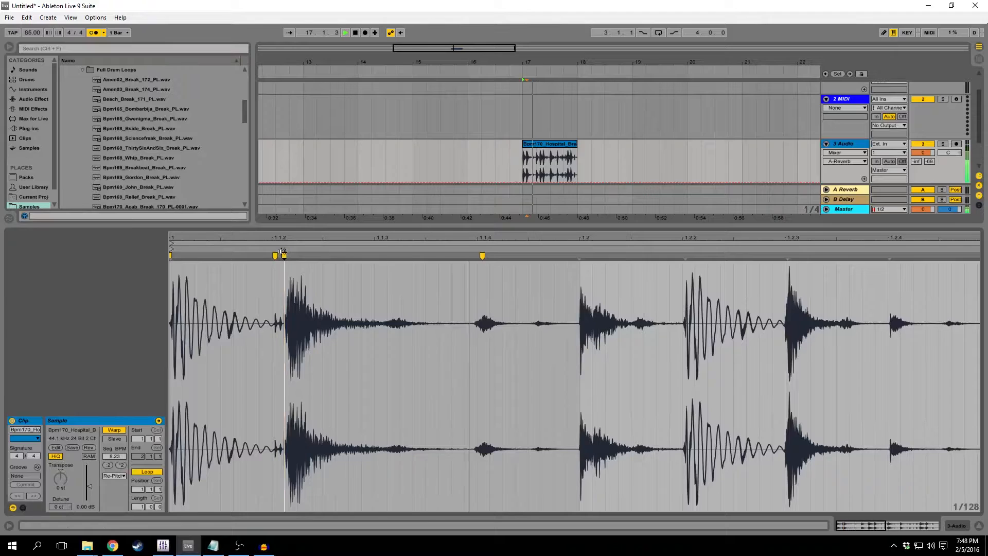
Switch the drum loop's warp mode to Complex Pro and listen to the stretched section.
left_click(116, 476)
left_click(117, 523)
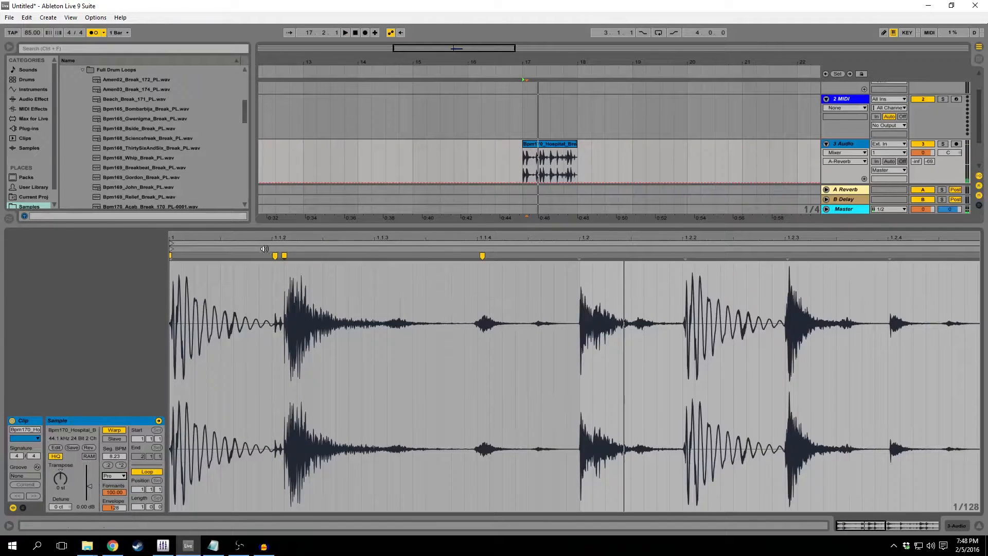
key("space")
key("space")
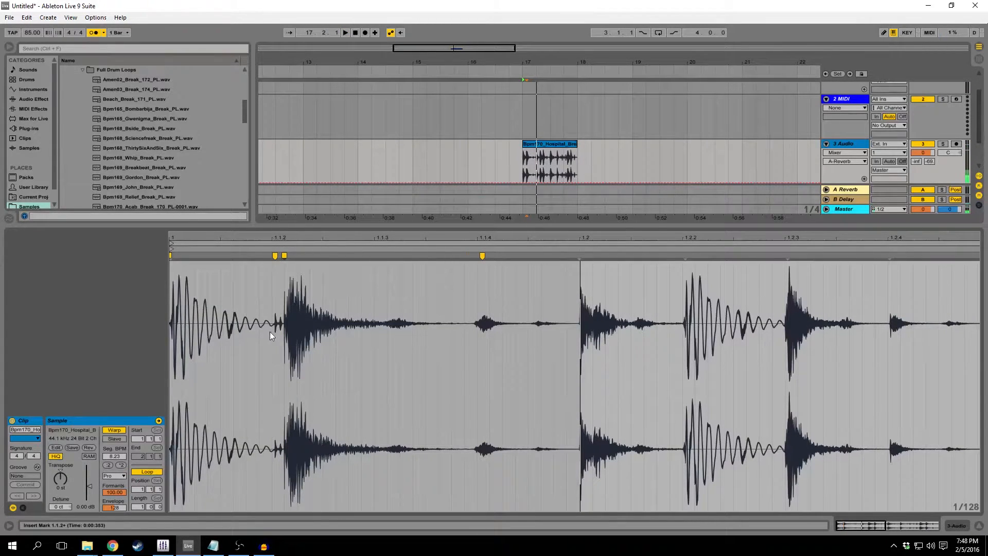
Compare the Re-Pitch and Complex warp modes, set the clip back to Complex Pro, and play it again.
left_click(115, 475)
left_click(124, 477)
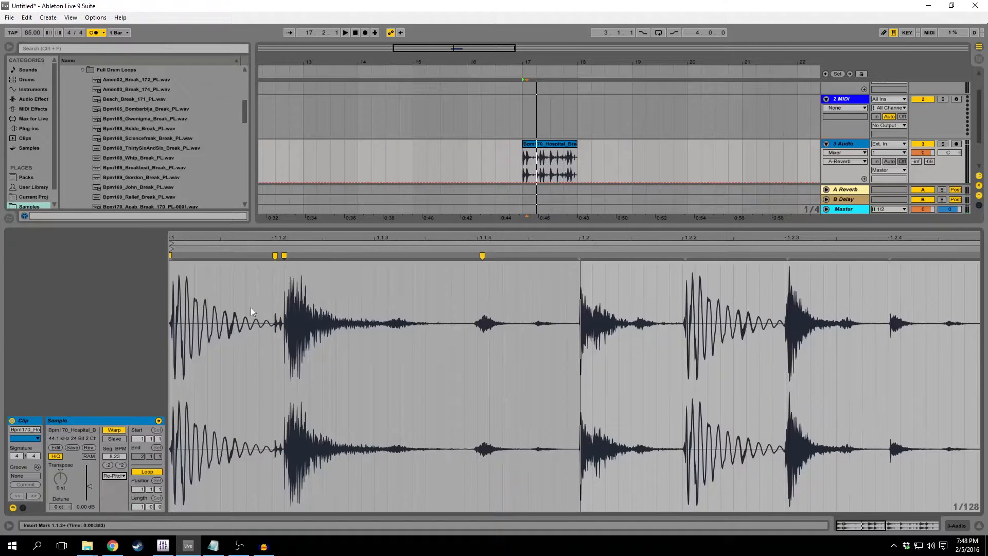
left_click(115, 476)
left_click(116, 517)
left_click(124, 475)
left_click(118, 522)
key("space")
key("space")
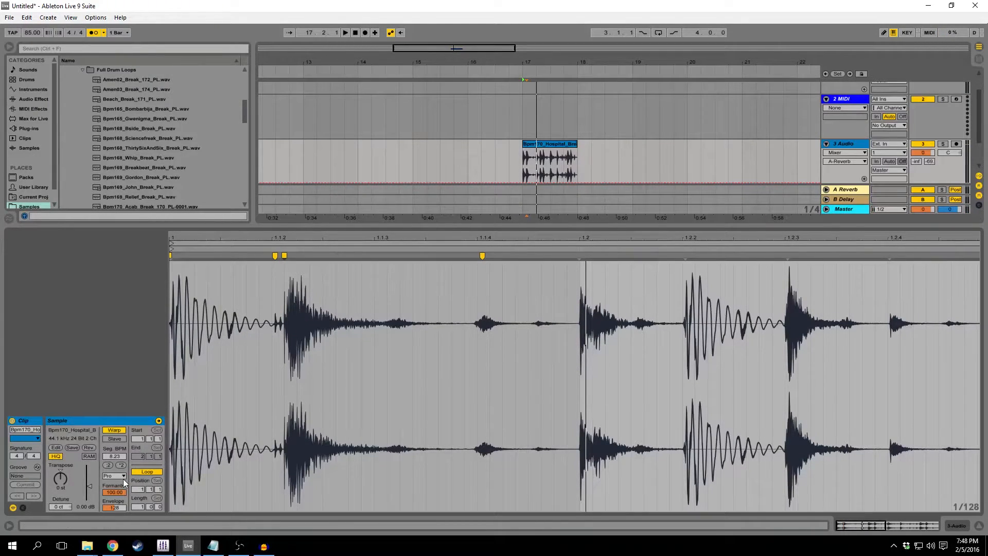
Move the shifted warp marker back to 1.1.3 and hide the clip's detail view.
mouse_move(284, 254)
left_mouse_down()
mouse_move(453, 260)
mouse_move(337, 260)
mouse_move(379, 260)
left_mouse_up()
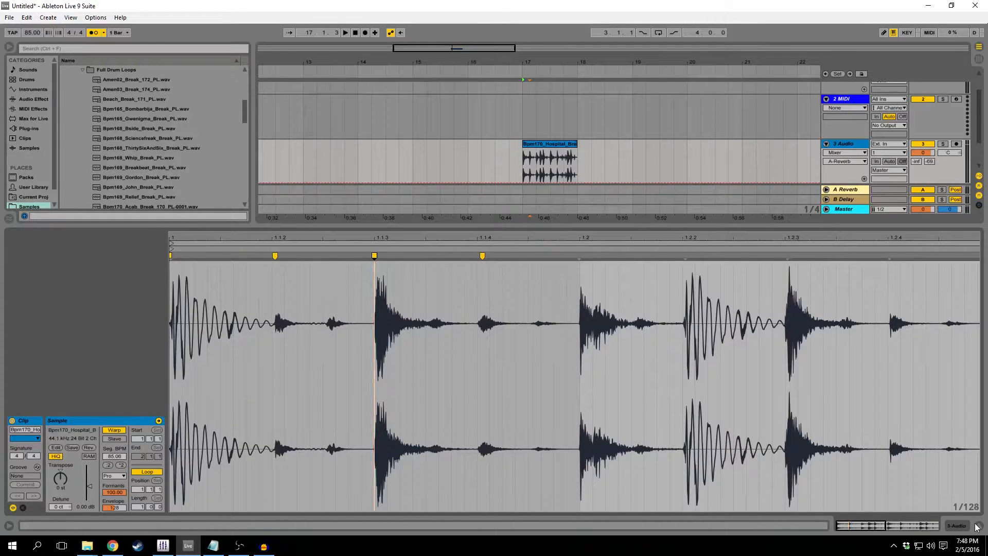
left_click(481, 256)
mouse_move(374, 255)
left_mouse_down()
mouse_move(476, 258)
mouse_move(374, 257)
left_mouse_up()
left_click(978, 526)
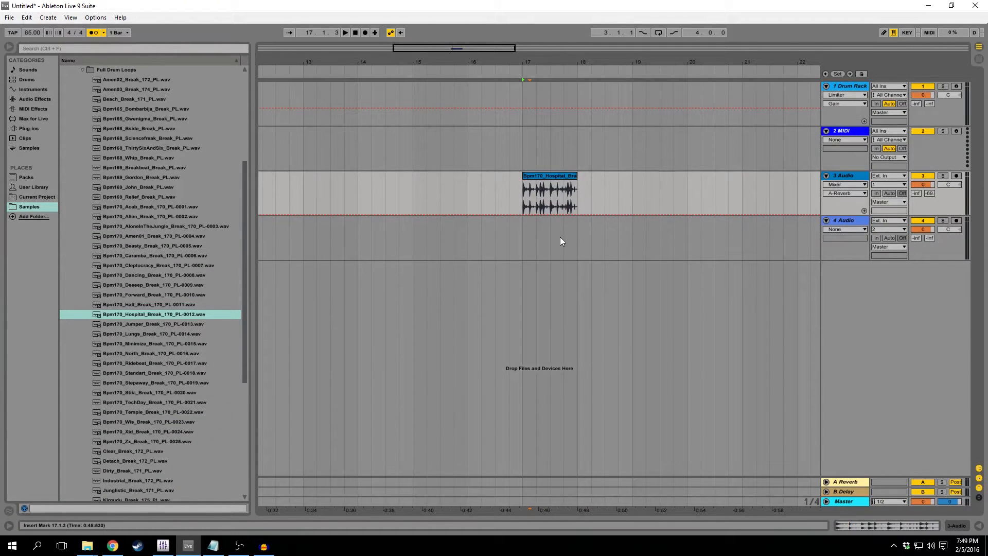
Show the 1 Drum Rack track's device chain and delete its Compressor and Limiter.
double_click(835, 87)
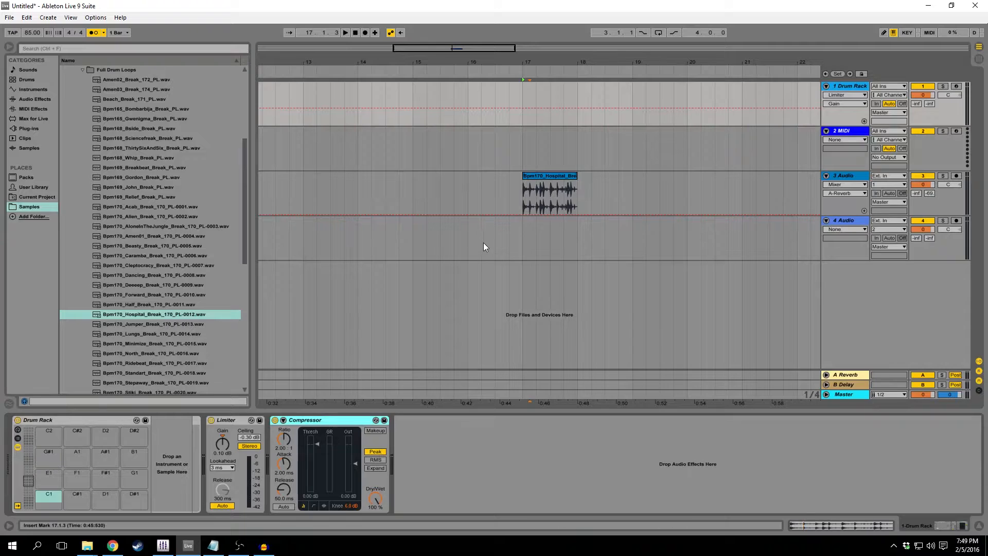
key("Delete")
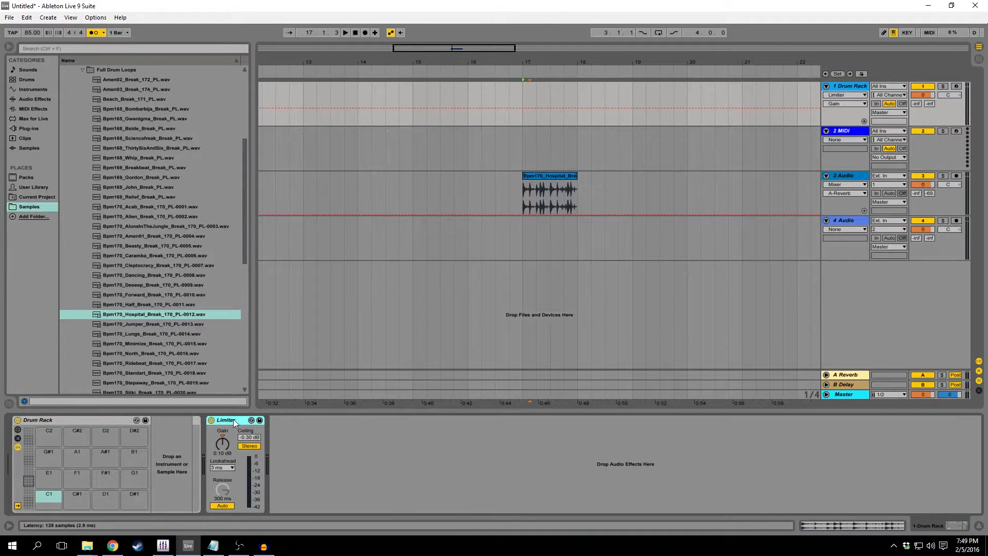
key("Delete")
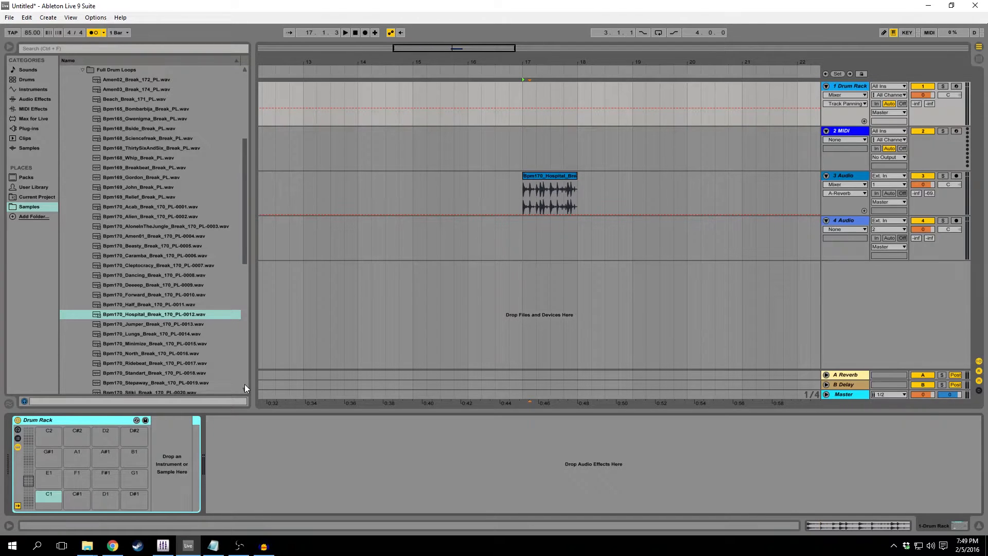
View the empty 2 MIDI track in Session View, return to Arrangement View, and place the insert marker at 16.2.1.
left_click(847, 131)
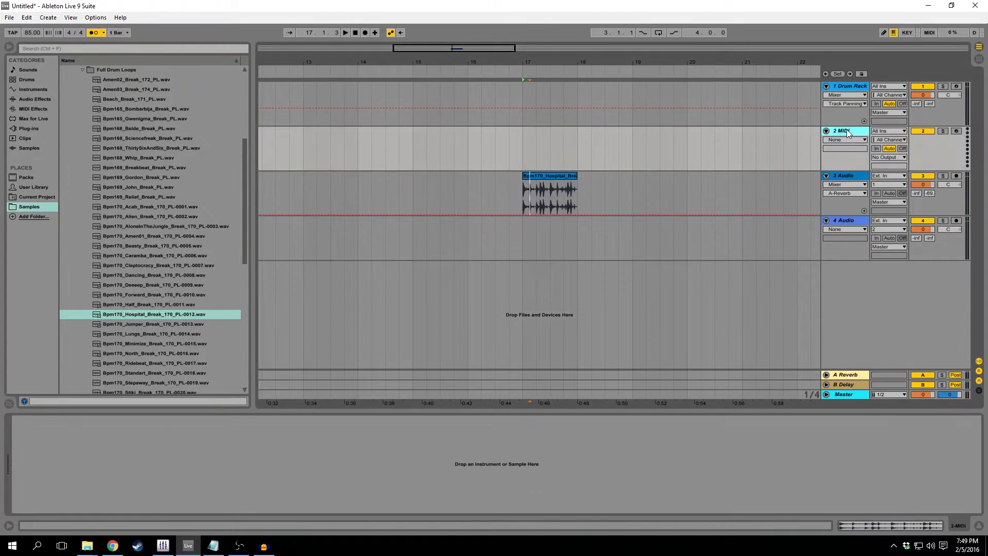
key("Tab")
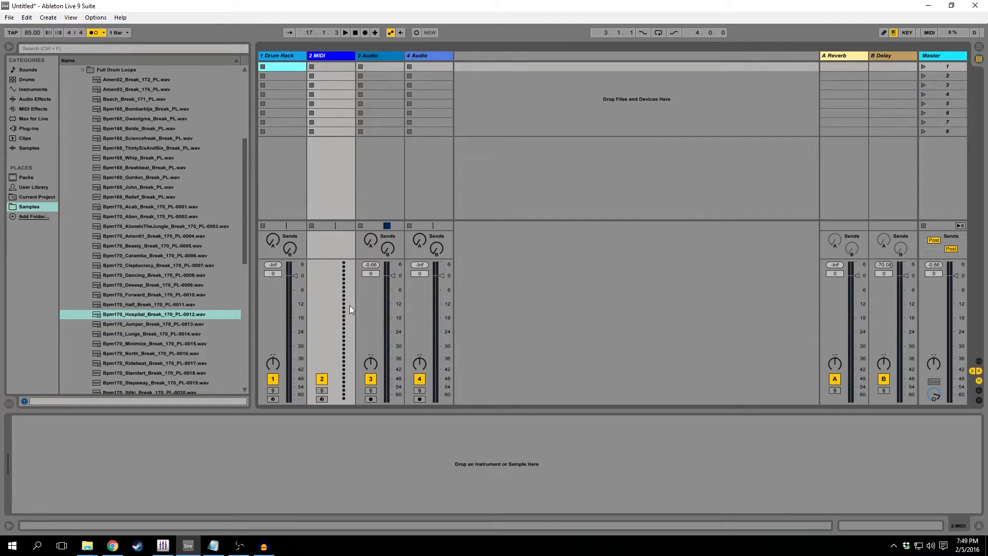
left_click(331, 55)
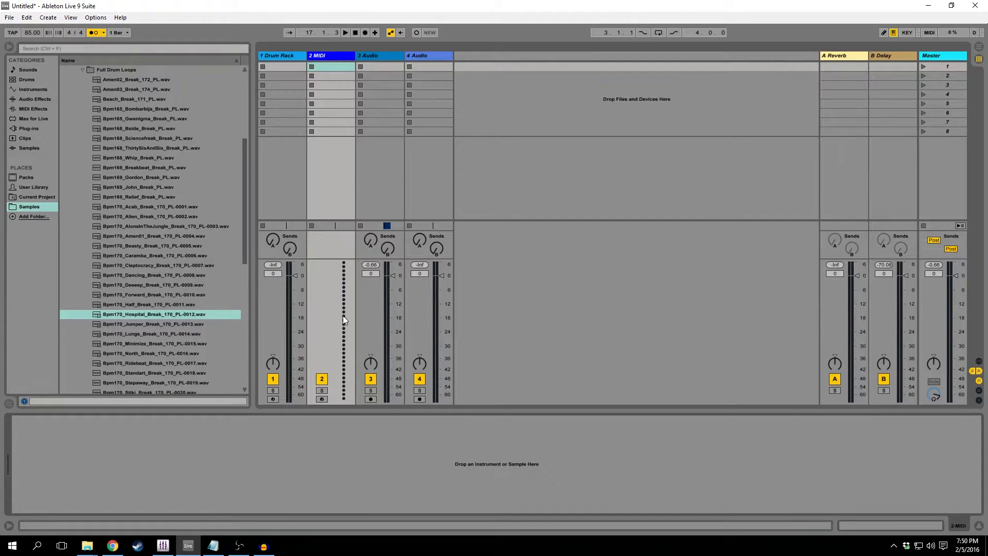
key("Tab")
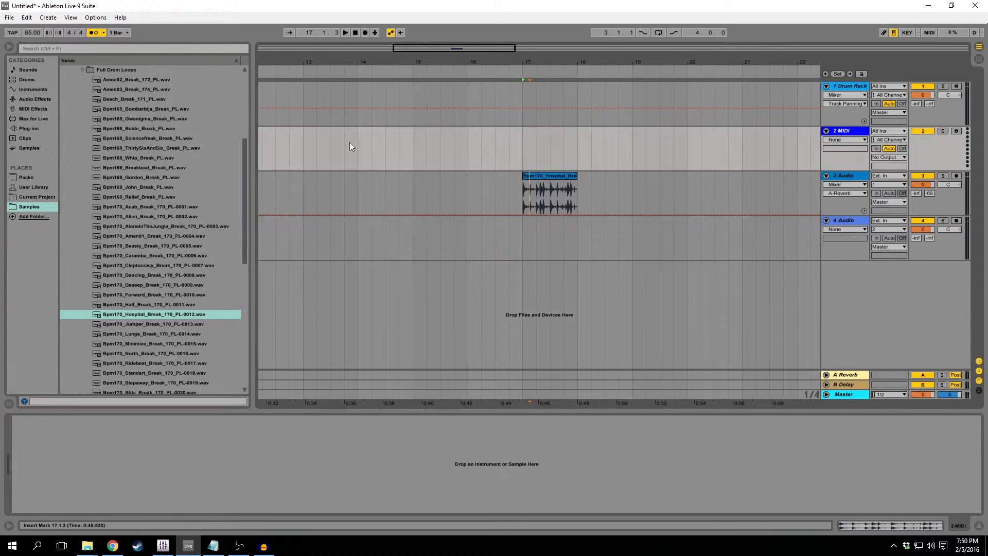
left_click(454, 151)
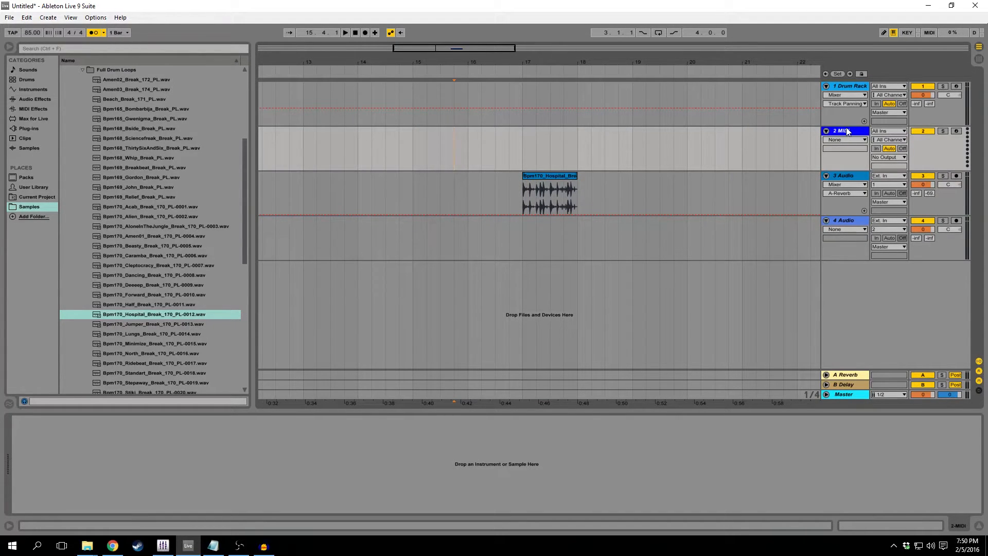
left_click(479, 154)
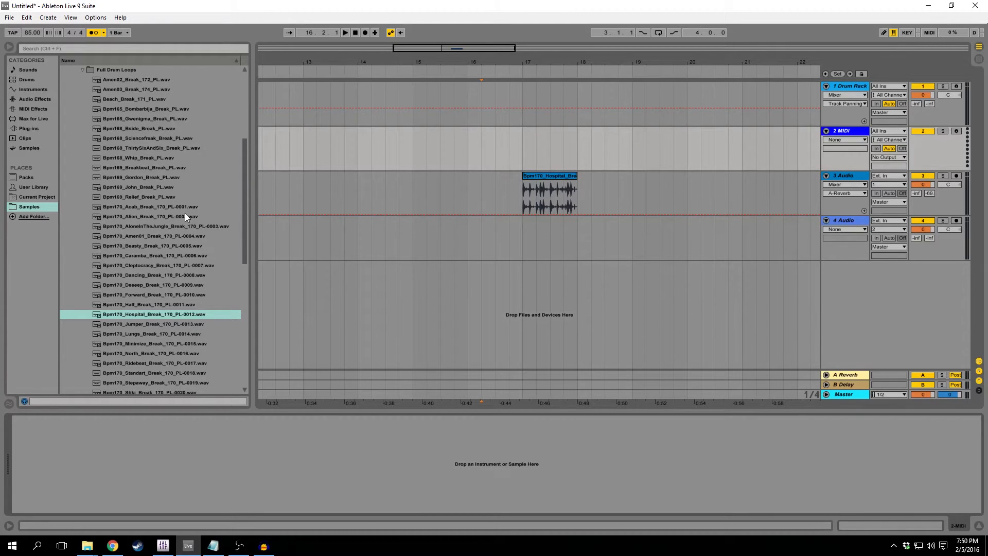
left_click(842, 85)
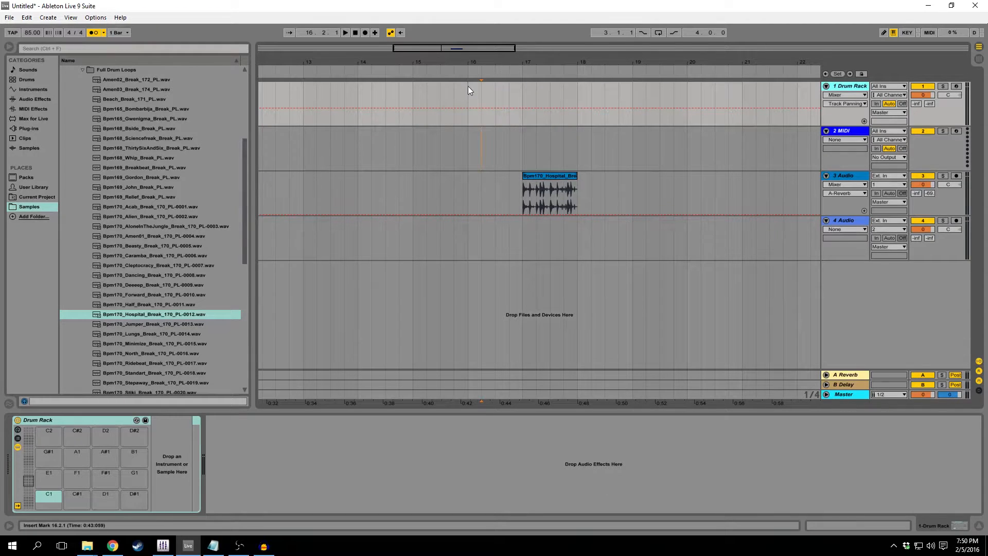
left_click(550, 176)
left_click(523, 94)
left_click_drag(525, 92, 575, 95)
right_click(573, 91)
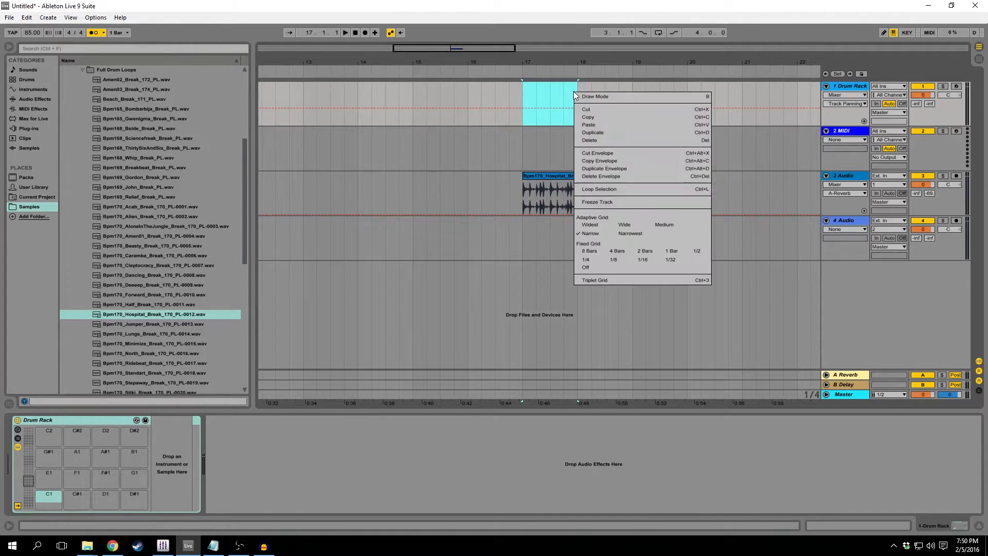
left_click(554, 95)
Insert a one-bar MIDI clip at bar 17 on the 2 MIDI track and move it to the 1 Drum Rack track.
key("Down")
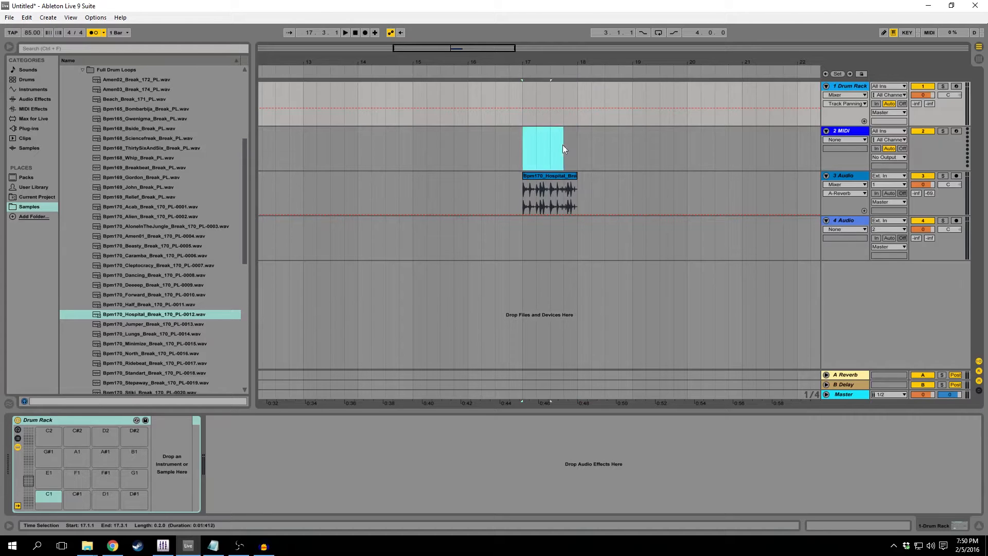
right_click(558, 147)
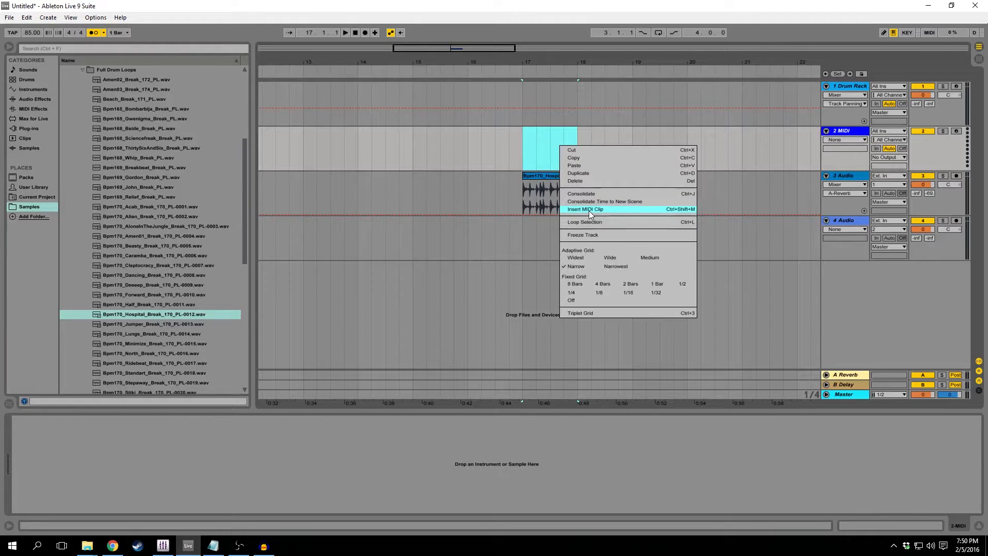
right_click(565, 139)
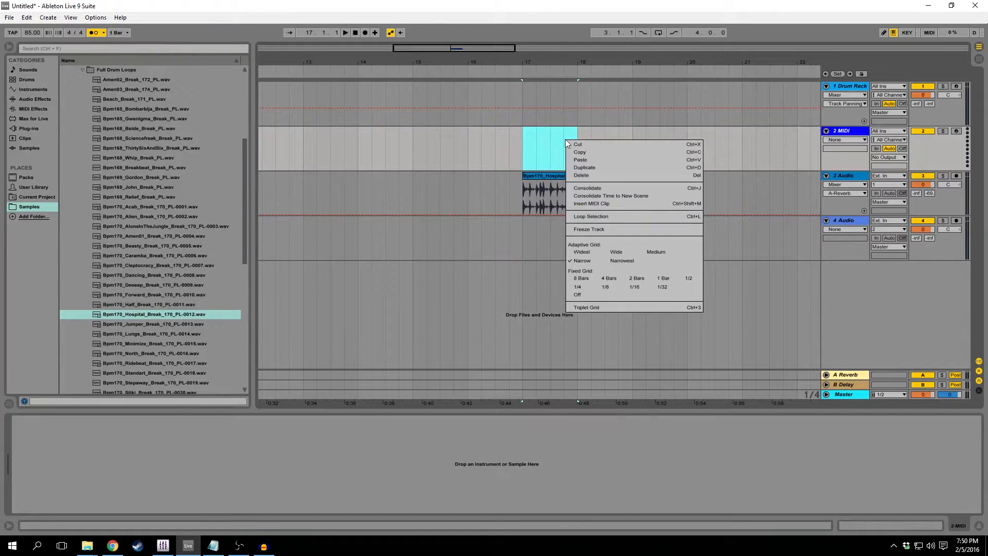
left_click(587, 204)
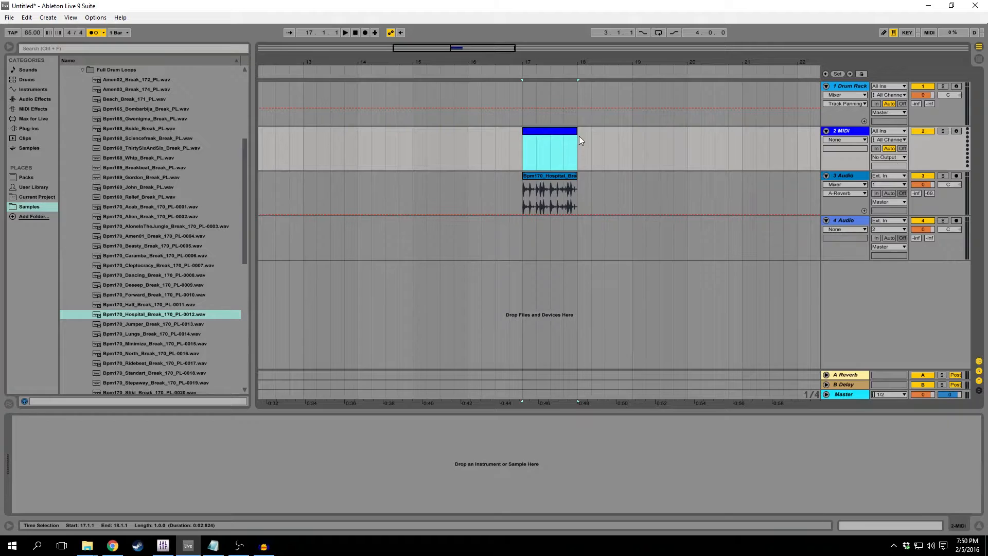
left_click_drag(566, 131, 527, 105)
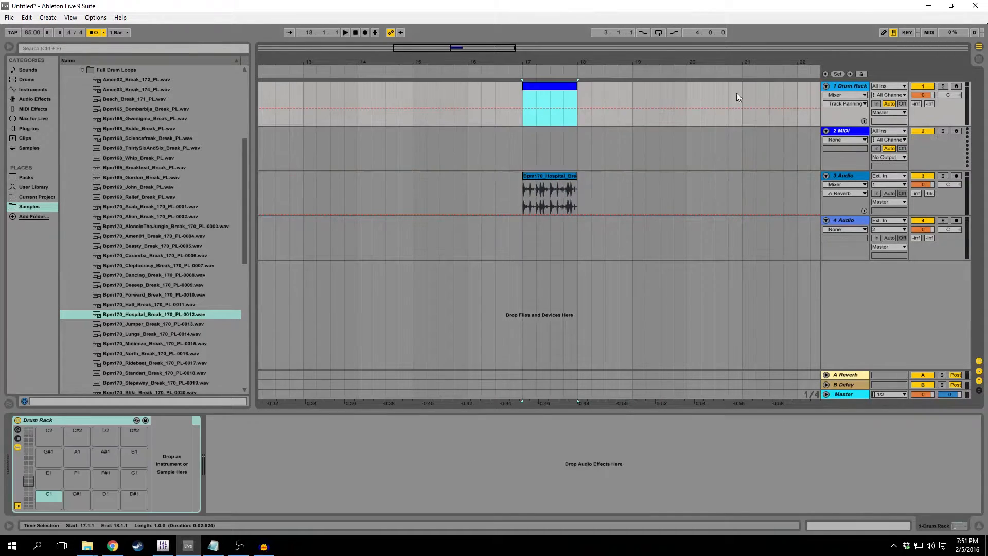
Insert a second one-bar MIDI clip at bar 18 on the 1 Drum Rack track.
left_click(842, 86)
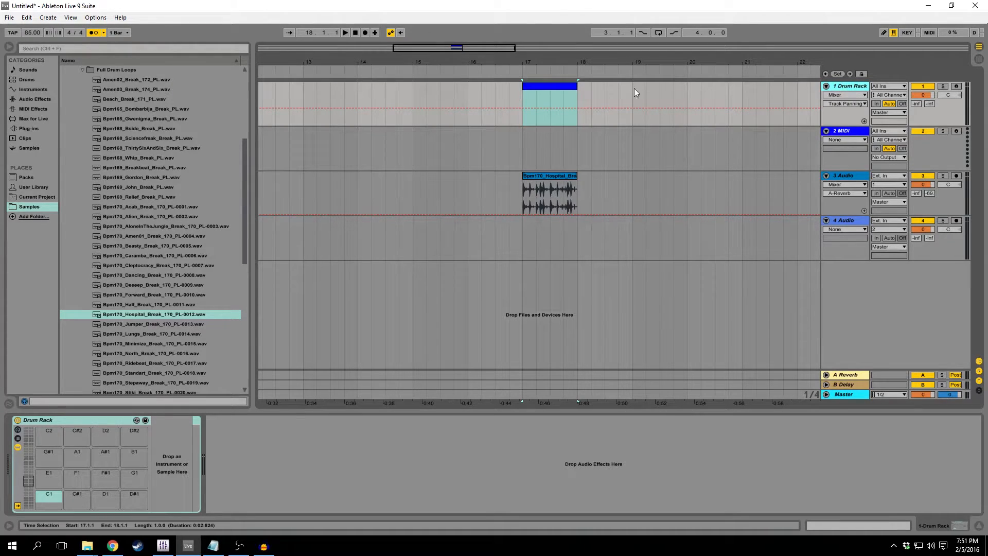
left_click(555, 88)
left_click_drag(590, 93, 632, 96)
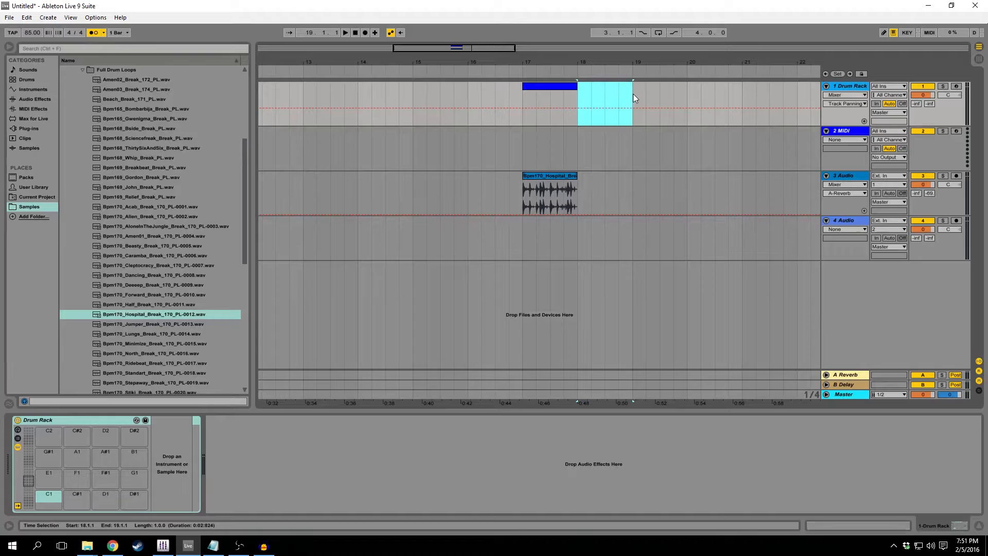
key("ctrl+shift+m")
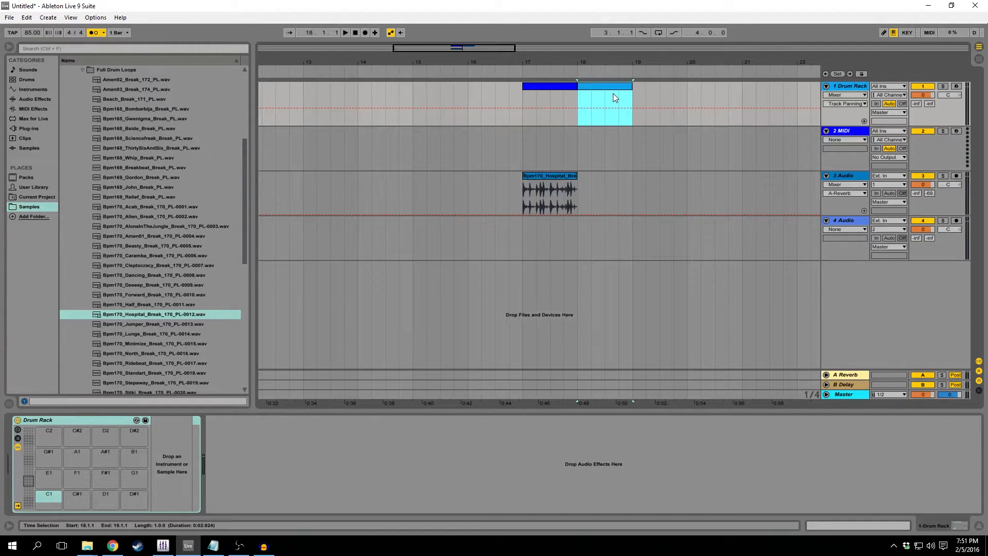
Move the second Drum Rack MIDI clip to bar 19 and compare the contents of the MIDI and audio clips at bar 17.
left_click_drag(612, 87, 662, 87)
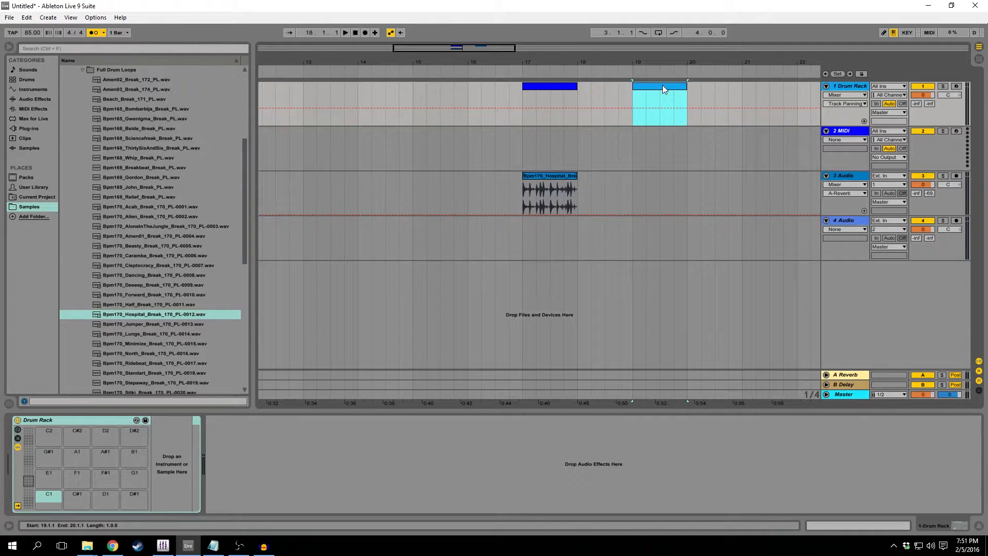
double_click(546, 86)
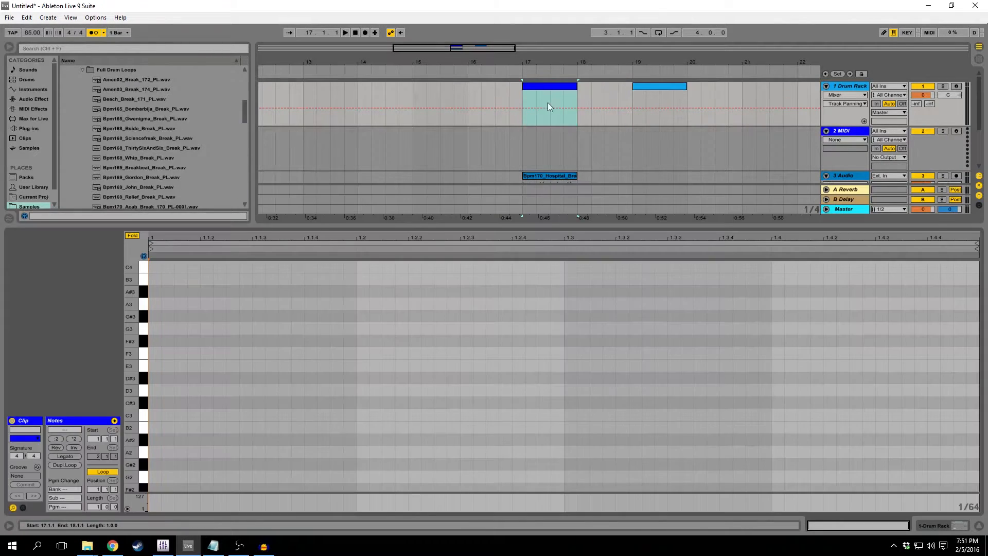
left_click(554, 174)
left_click(549, 148)
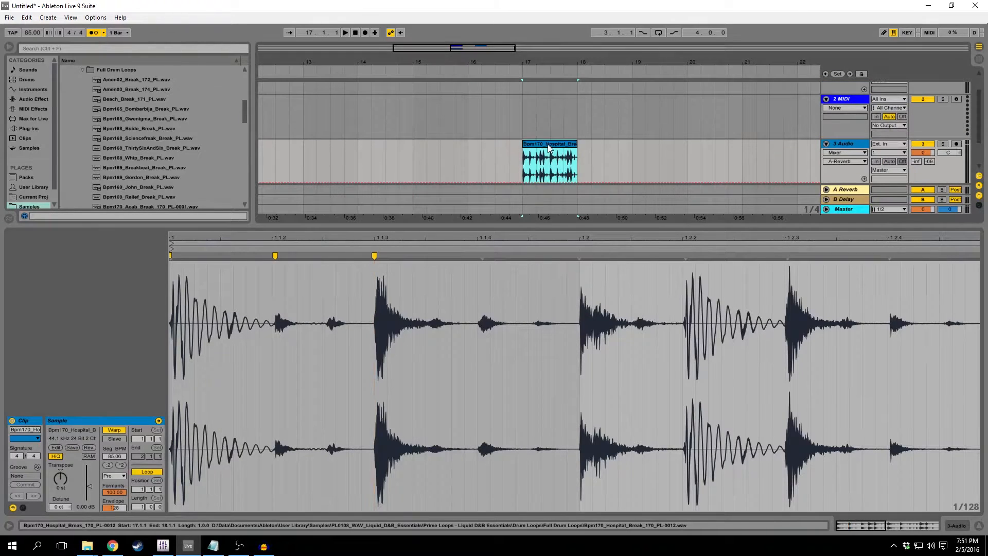
scroll(550, 147, "up", 2)
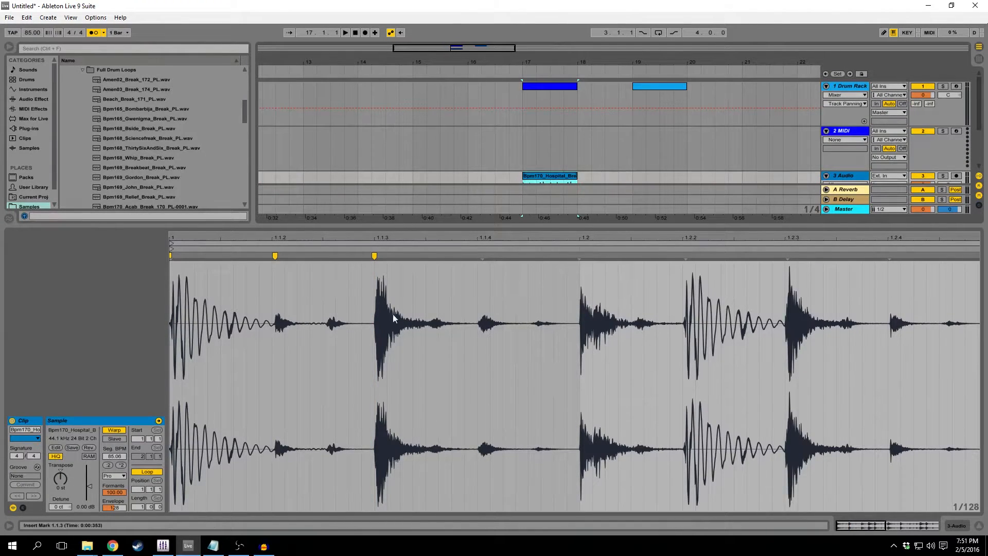
left_click(543, 89)
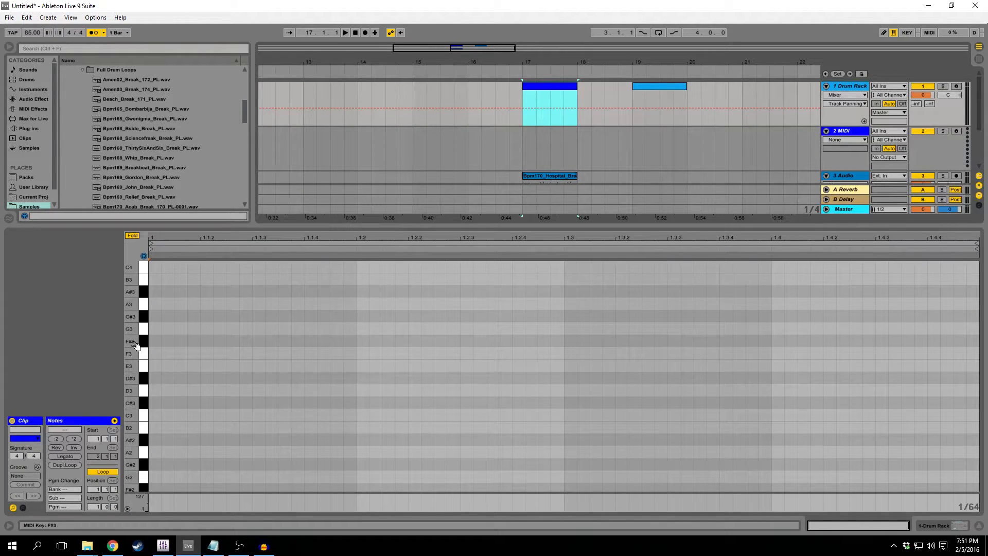
Draw a short F5 note at the start of the bar 17 MIDI clip and paste three evenly spaced copies after it.
left_click_drag(132, 354, 103, 354)
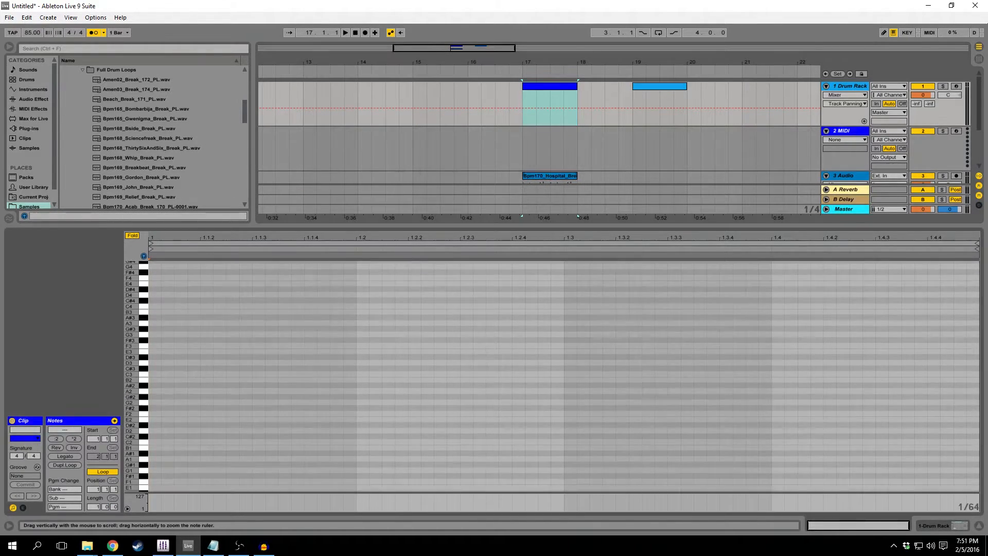
scroll(175, 336, "up", 5)
scroll(175, 335, "up", 4)
scroll(174, 335, "down", 2)
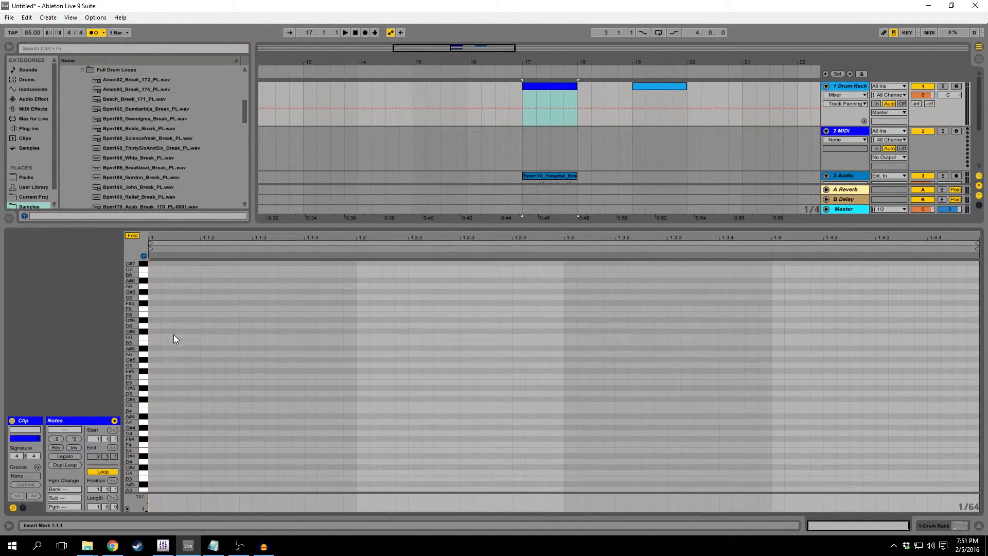
double_click(150, 375)
mouse_move(160, 375)
left_mouse_down()
mouse_move(245, 377)
mouse_move(162, 376)
left_mouse_up()
key("ctrl+c")
left_click(174, 383)
key("ctrl+v")
left_click(203, 384)
key("ctrl+v")
key("ctrl+v")
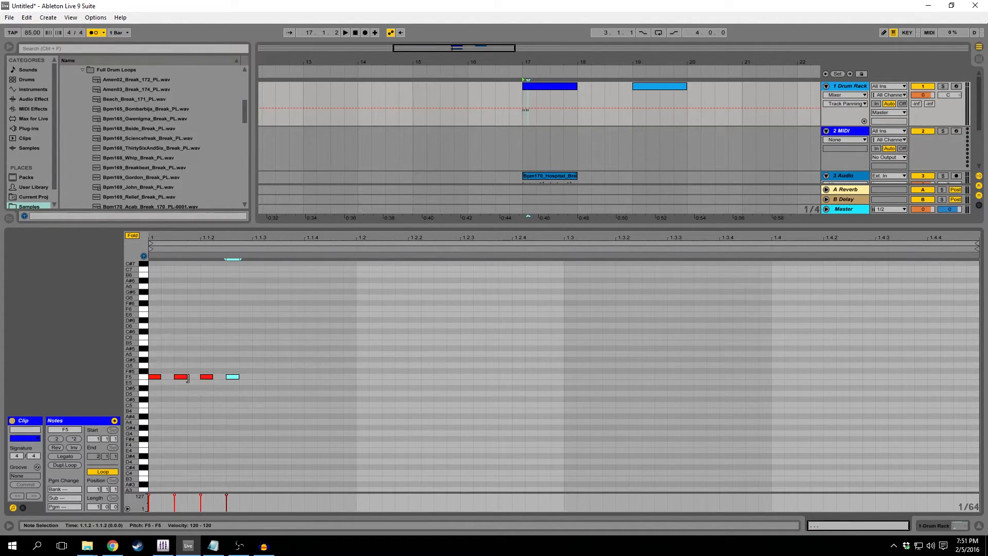
Solo the 2 MIDI track in Session View and move the bar 17 MIDI clip onto it in Arrangement View.
key("Tab")
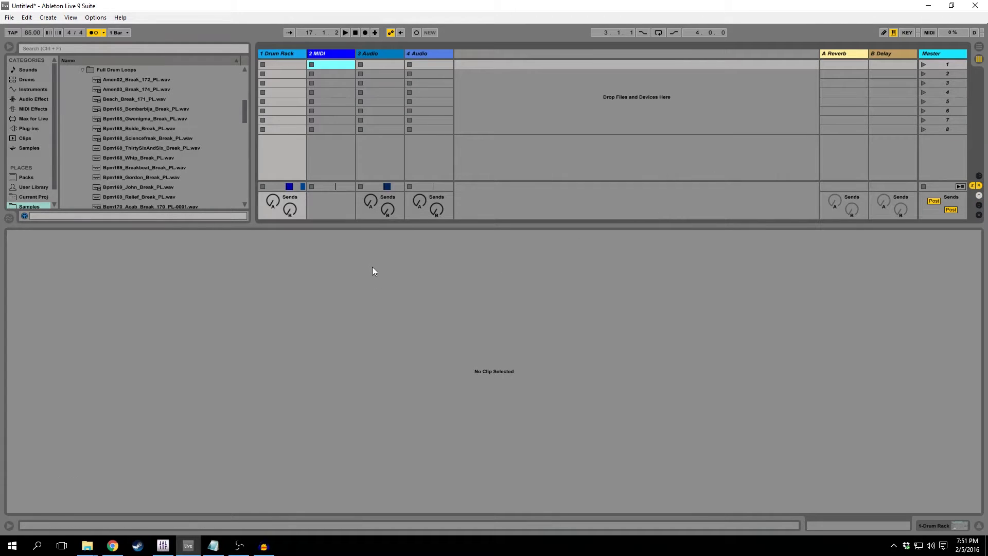
left_click(978, 526)
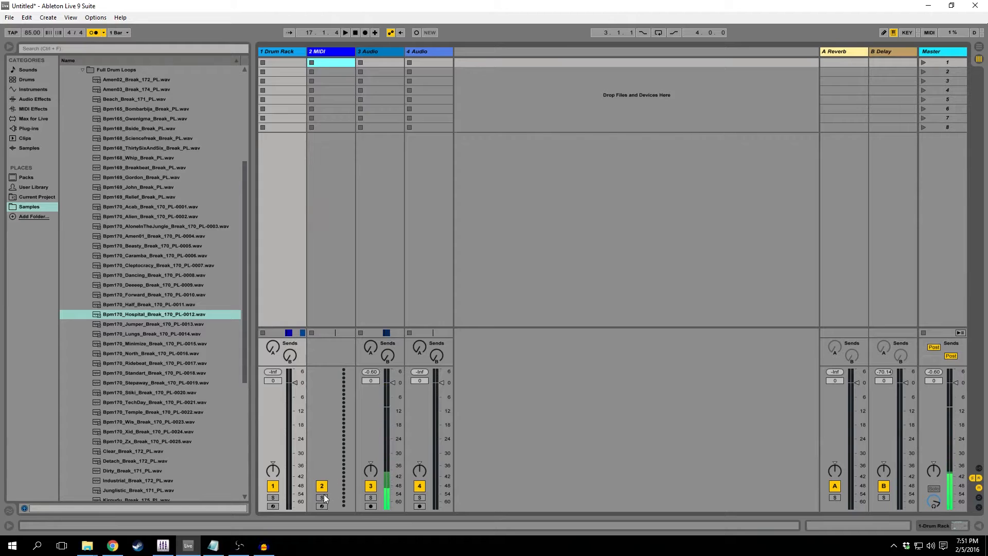
key("Tab")
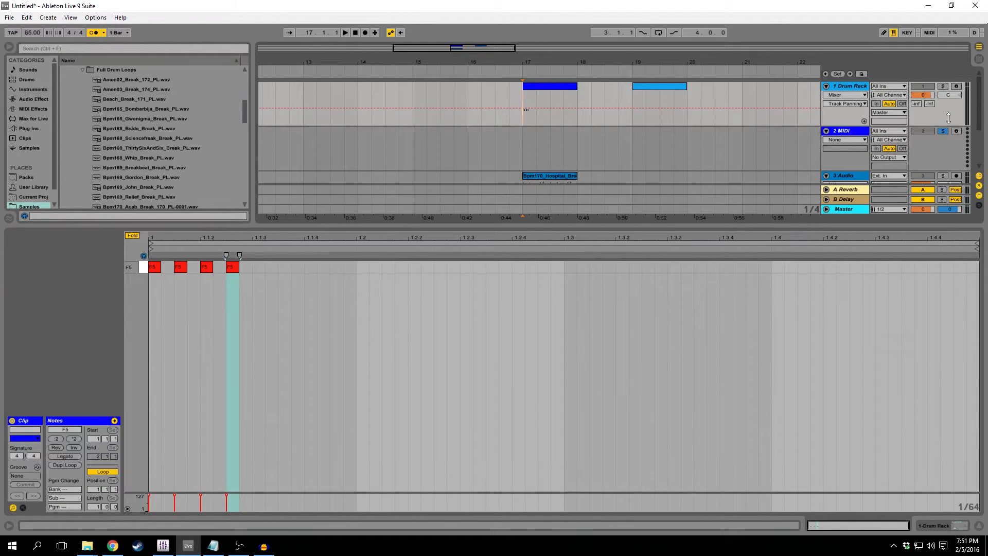
left_click_drag(534, 87, 536, 142)
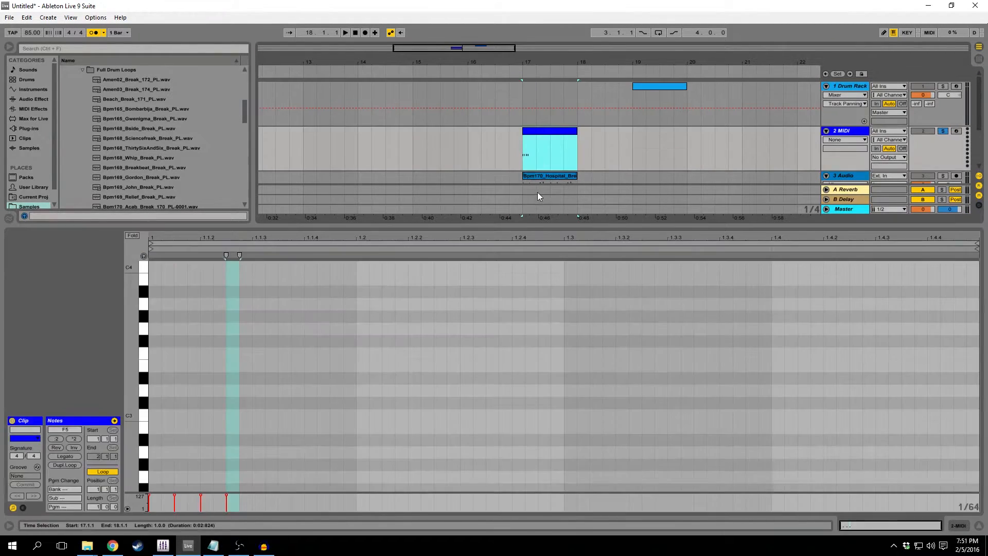
Play the 2 MIDI track's clip briefly while watching its meter in Session View, and return to Arrangement View.
key("Tab")
key("space")
key("space")
key("Tab")
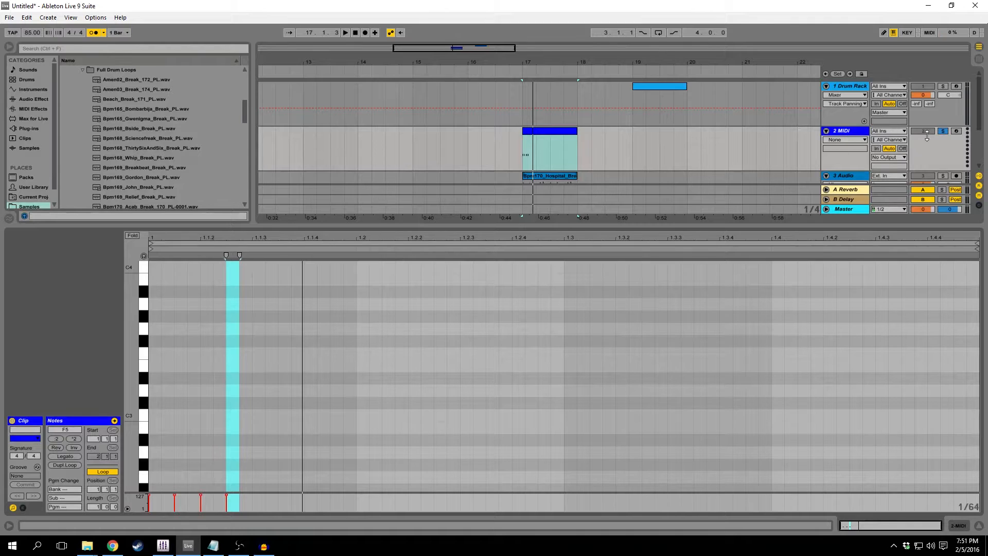
Vary the copied F5 notes by moving the second to C6, the third to G#5 and the fourth to D6, each slightly later in time.
scroll(357, 375, "down", 5)
mouse_move(129, 355)
left_mouse_down()
mouse_move(110, 358)
mouse_move(111, 462)
mouse_move(129, 355)
mouse_move(110, 355)
left_mouse_up()
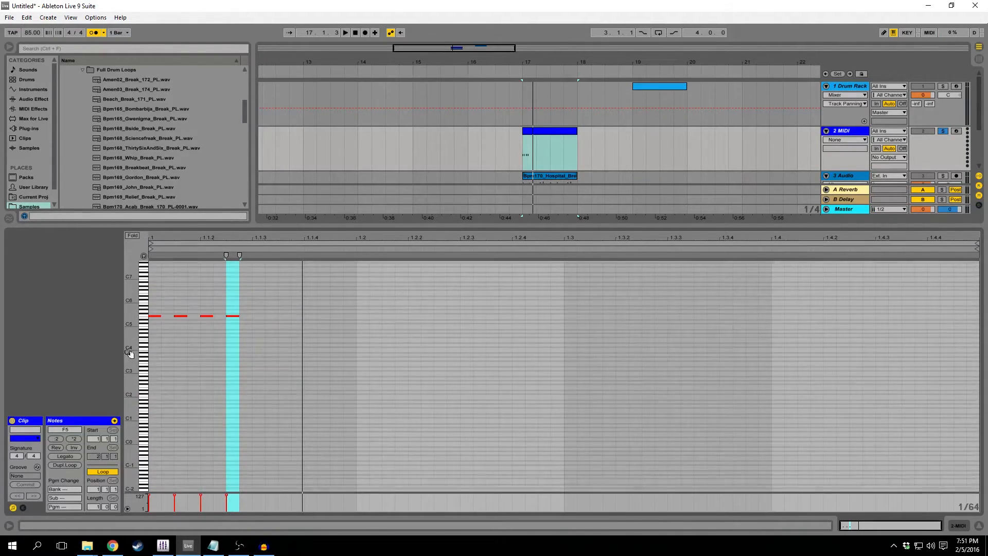
left_click_drag(231, 317, 287, 299)
left_click(208, 317)
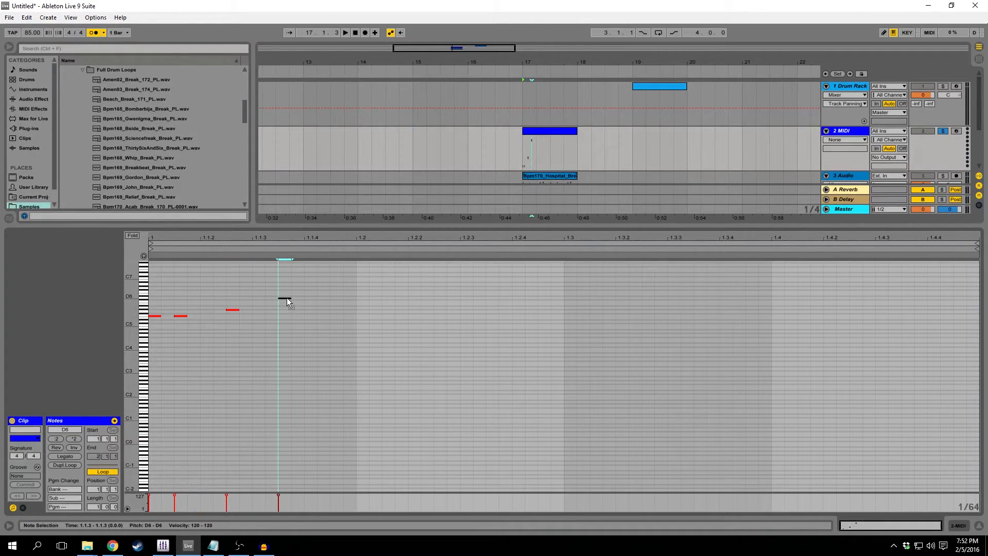
mouse_move(187, 316)
left_mouse_down()
mouse_move(234, 324)
mouse_move(199, 303)
left_mouse_up()
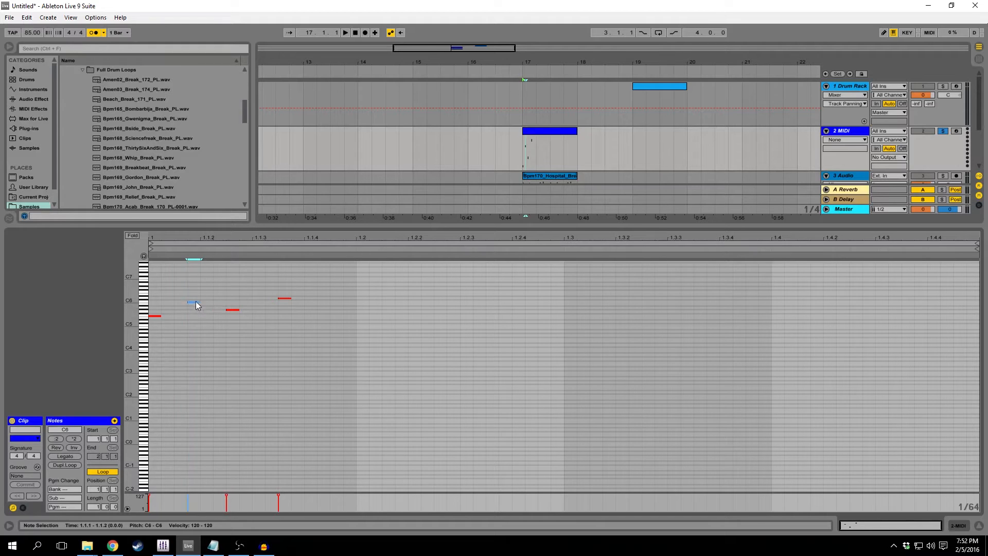
Load the Grand Piano Equal Bright Production preset from the Grand Piano pack onto the 2 MIDI track.
left_click(838, 131)
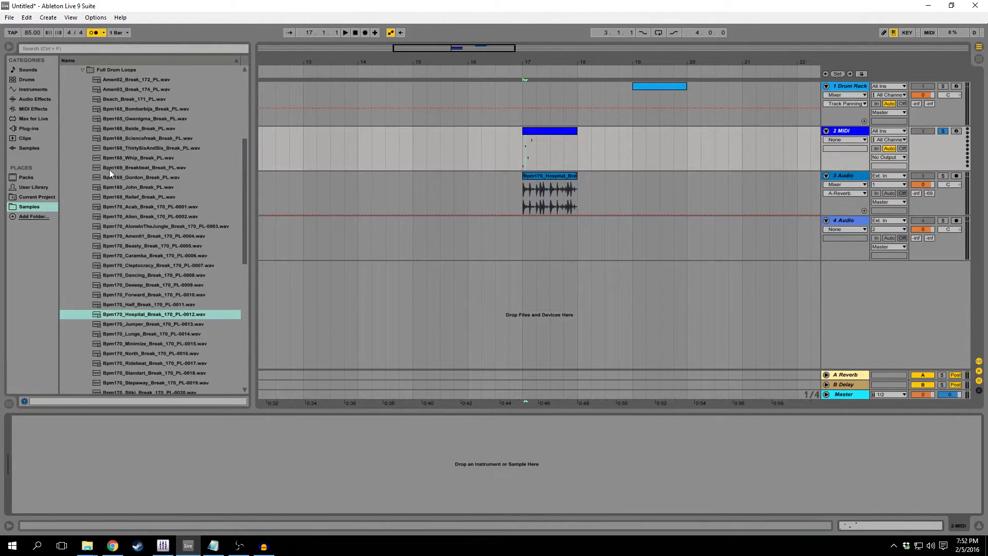
left_click(23, 178)
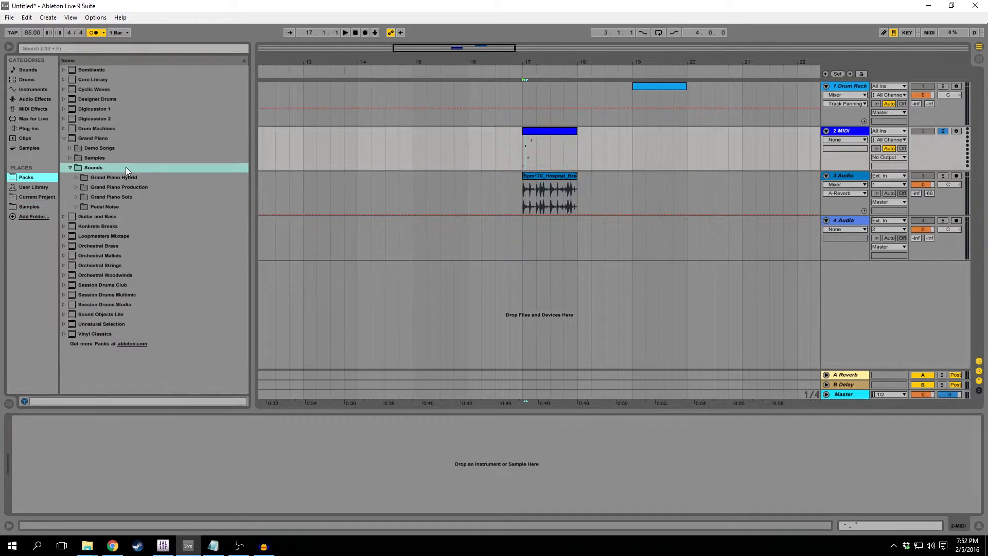
left_click(69, 140)
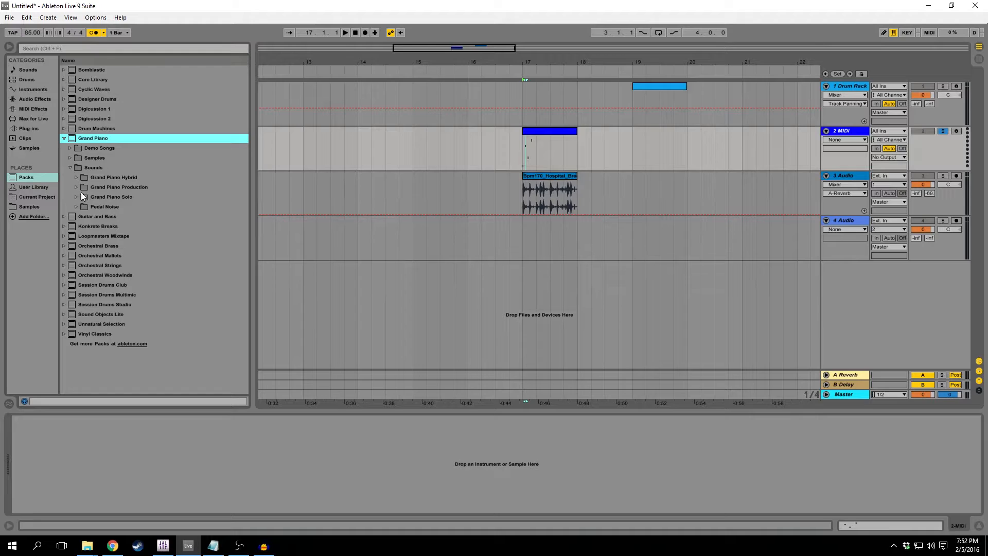
left_click(76, 188)
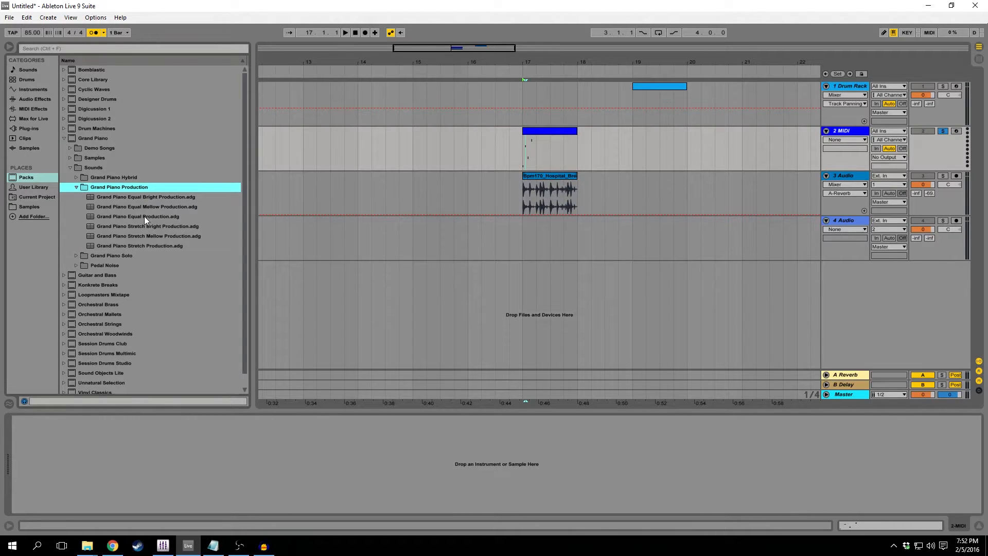
left_click(152, 195)
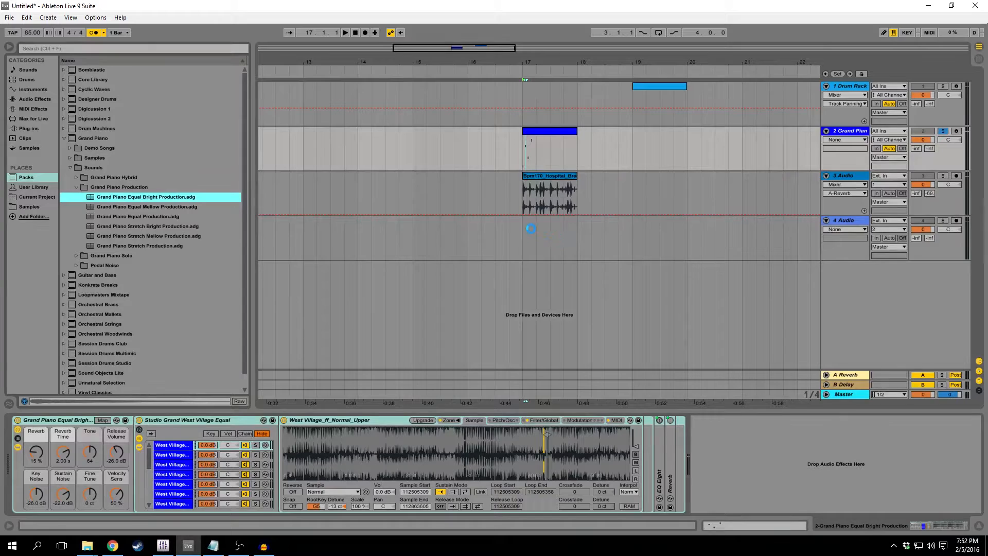
Check the piano track's devices and mixer channel, and play the arrangement from 17.1.1 to hear its notes.
double_click(862, 132)
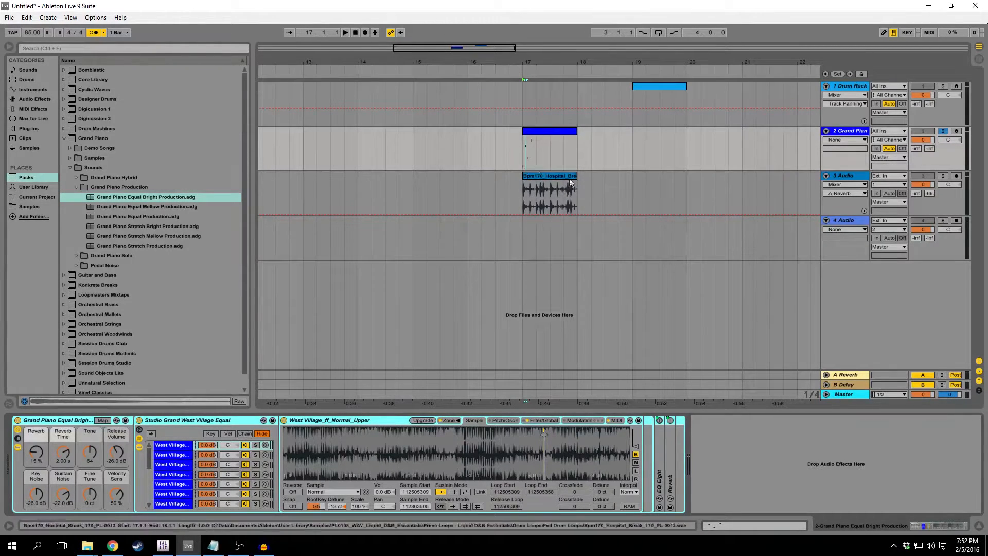
key("Tab")
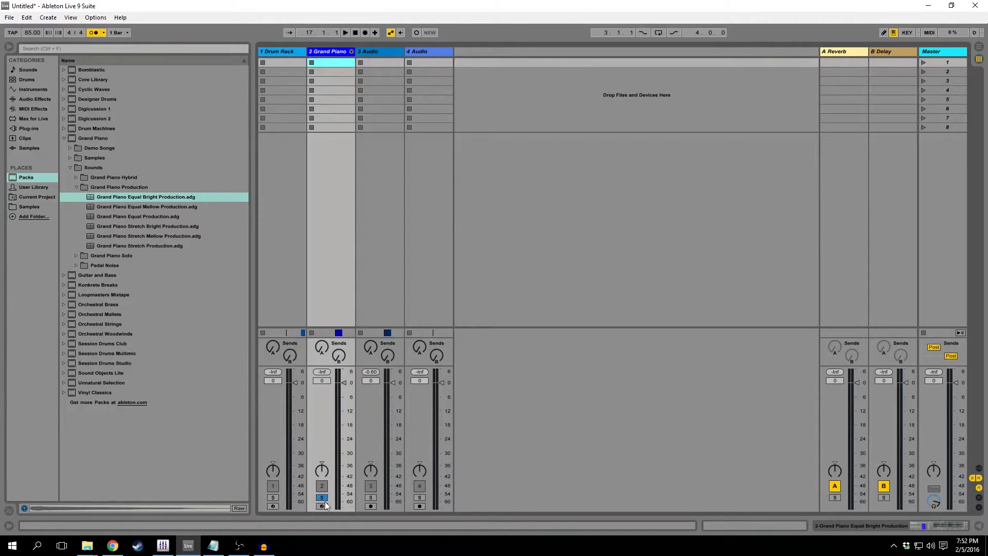
key("Tab")
left_click(520, 141)
key("space")
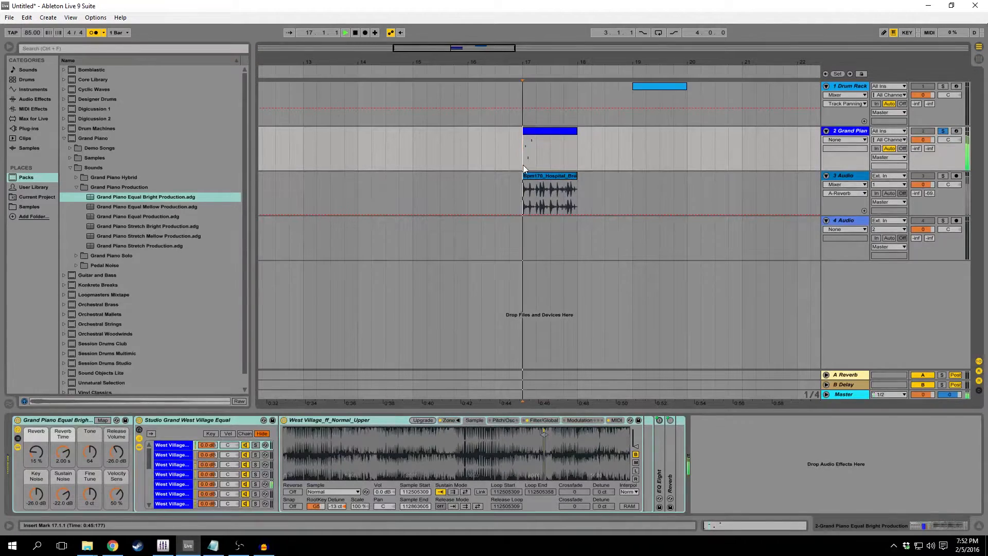
key("space")
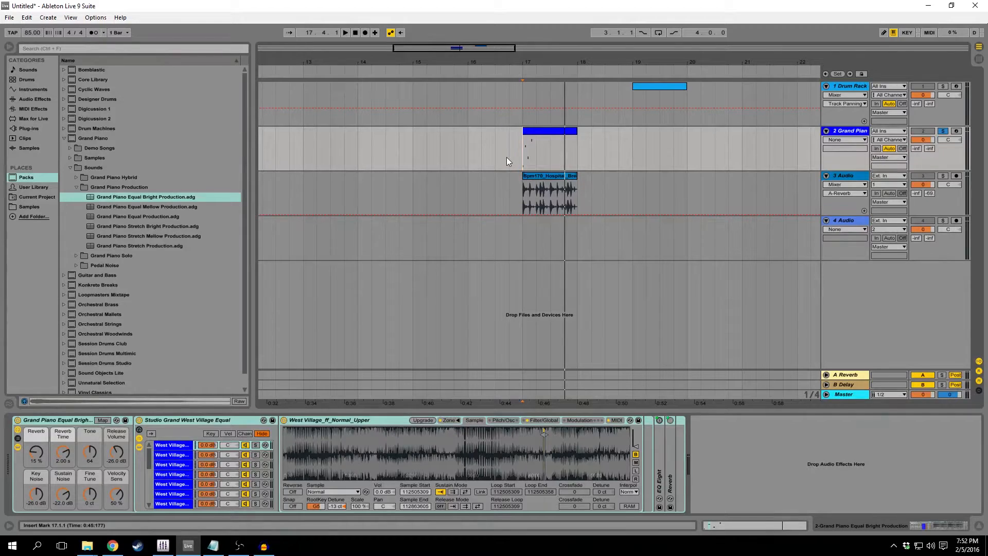
Add a chord of short C4, E4 and G4 notes at 1.1.4 in the piano clip and play it back.
double_click(529, 155)
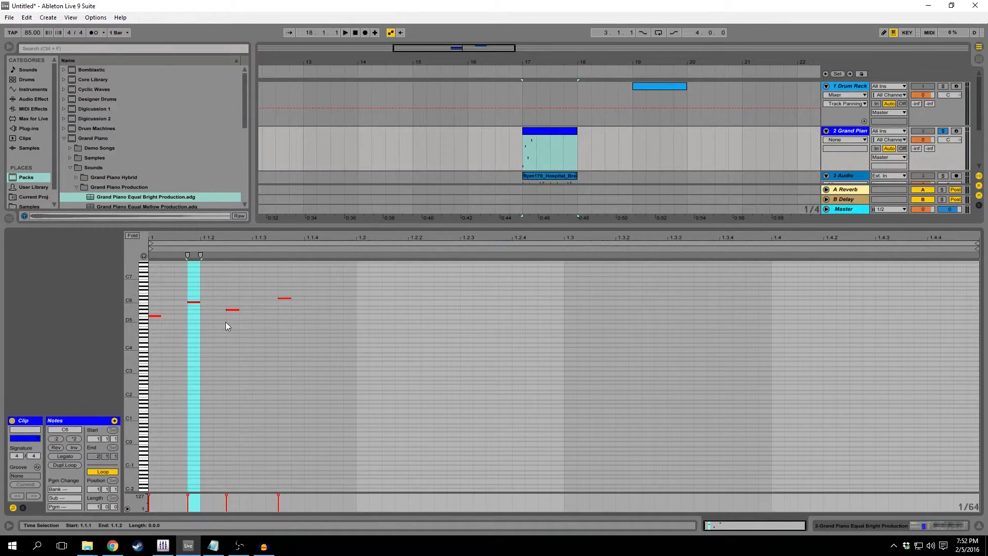
double_click(324, 323)
mouse_move(324, 323)
left_mouse_down()
mouse_move(320, 351)
mouse_move(320, 336)
left_mouse_up()
key("ctrl+c")
left_click(333, 338)
key("ctrl+v")
double_click(317, 330)
mouse_move(147, 326)
left_mouse_down()
mouse_move(110, 341)
mouse_move(138, 347)
mouse_move(133, 334)
left_mouse_up()
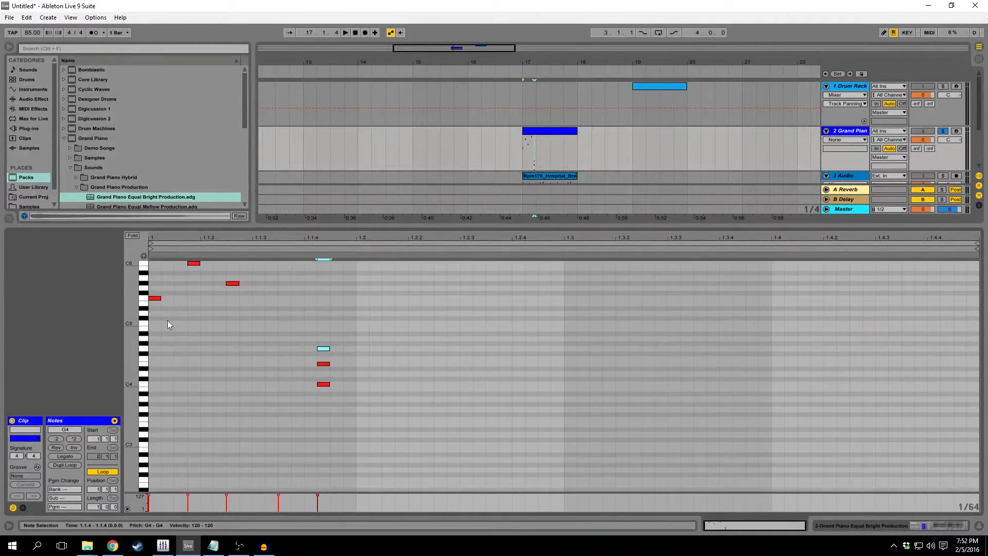
left_click_drag(239, 237, 260, 235)
key("space")
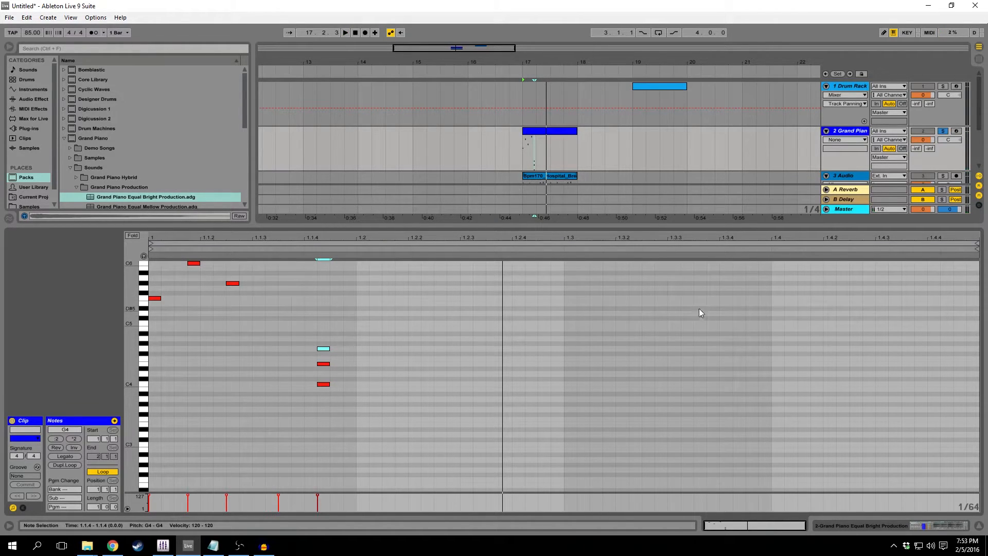
Close the piano clip's note editor, unsolo the Grand Piano track and show its device chain.
left_click(978, 525)
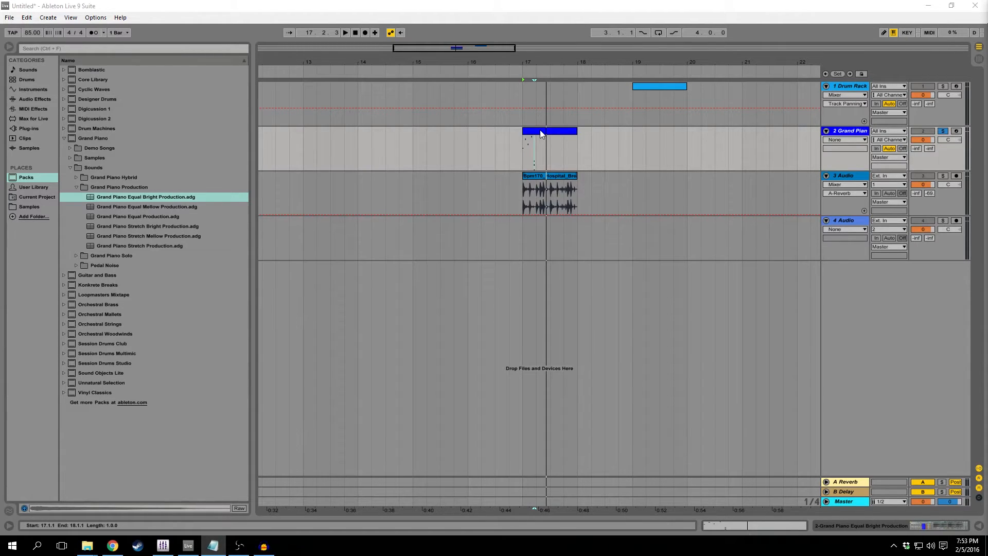
left_click(946, 131)
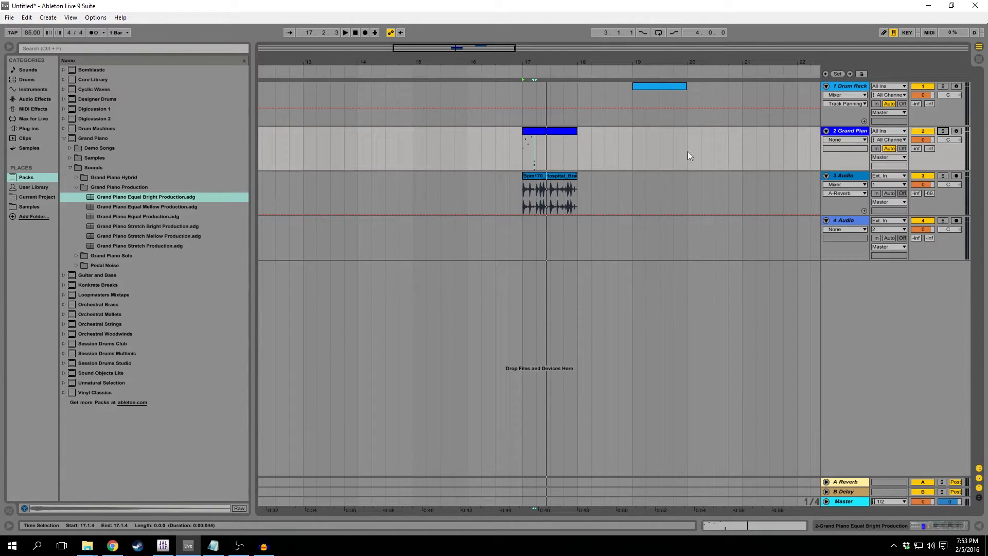
double_click(858, 132)
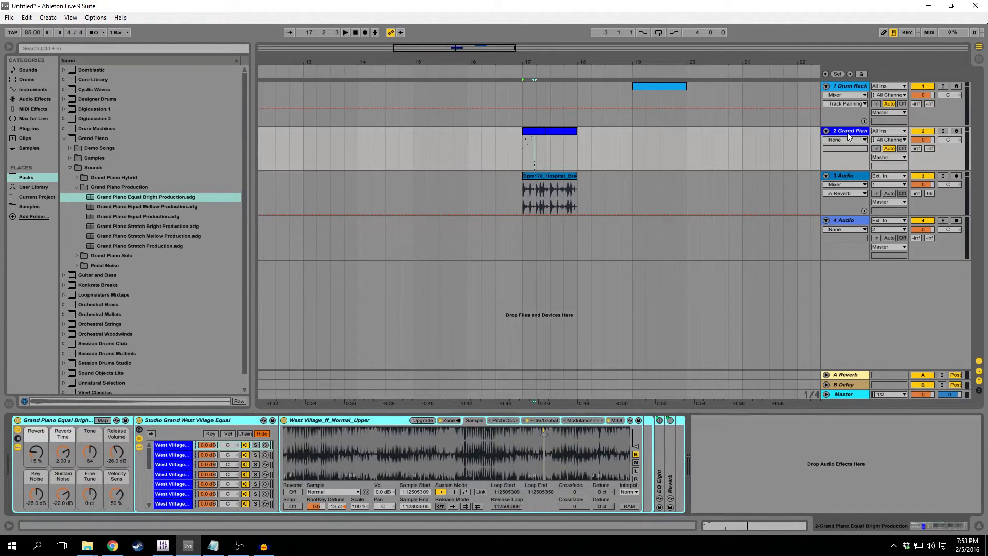
Add a Compressor followed by an EQ Eight to the end of the Grand Piano track's device chain.
left_click(25, 98)
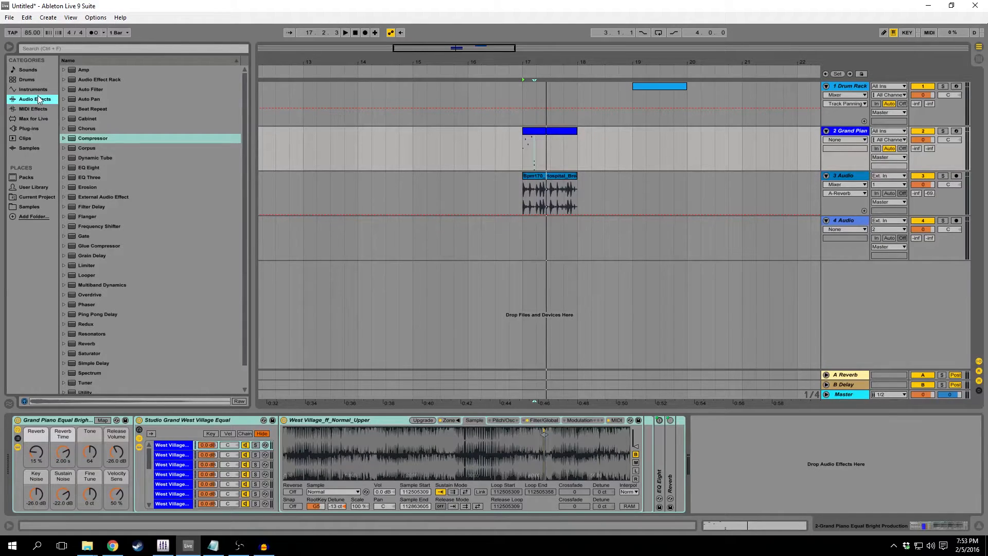
left_click(74, 135)
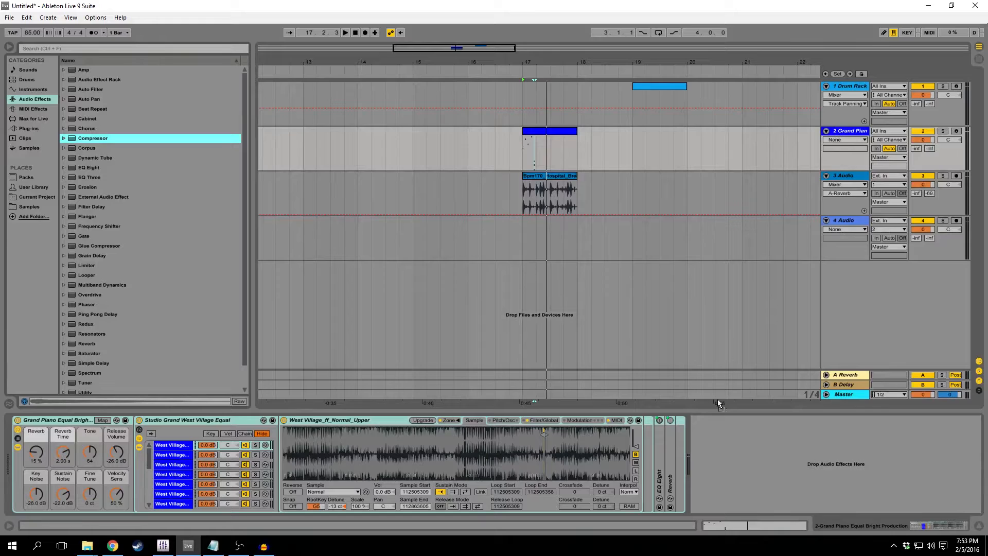
left_click_drag(708, 464, 708, 464)
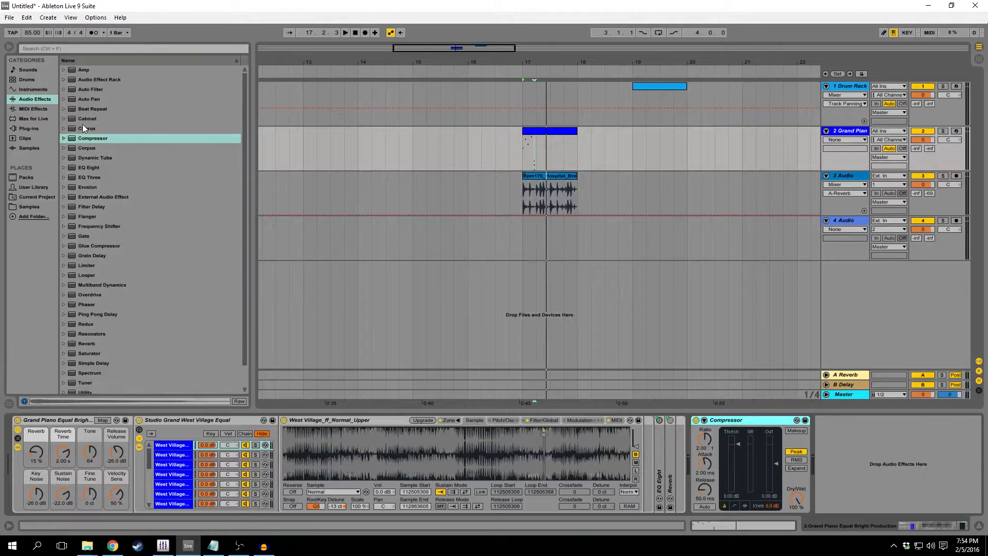
left_click_drag(89, 168, 829, 461)
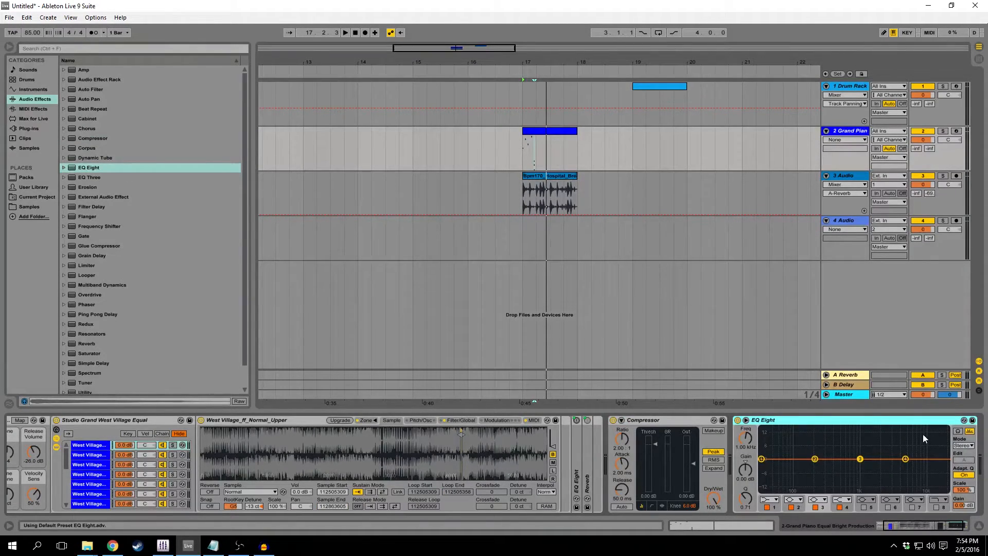
Unfold and refold the Compressor's sidechain section and the EQ Eight's enlarged frequency display.
left_click(621, 420)
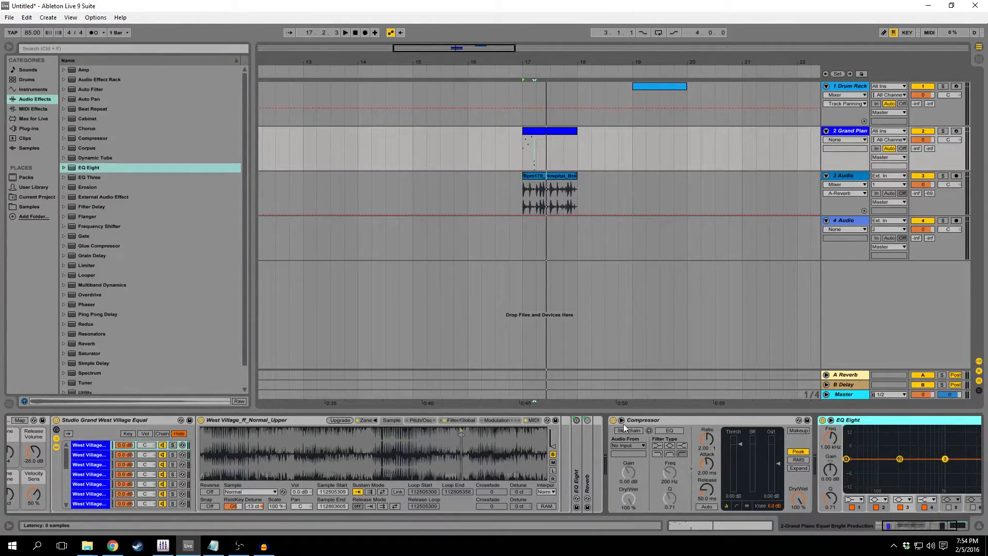
left_click(621, 420)
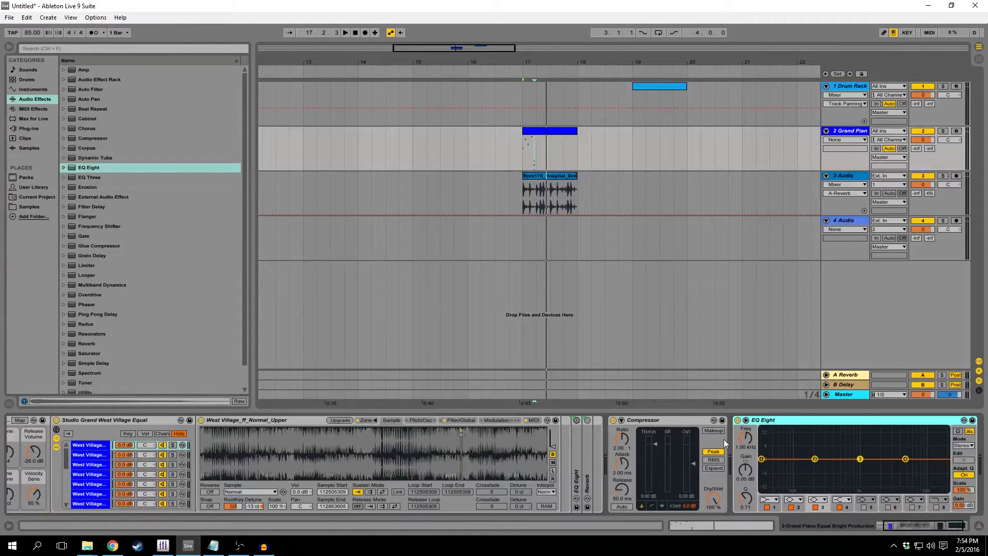
left_click(747, 420)
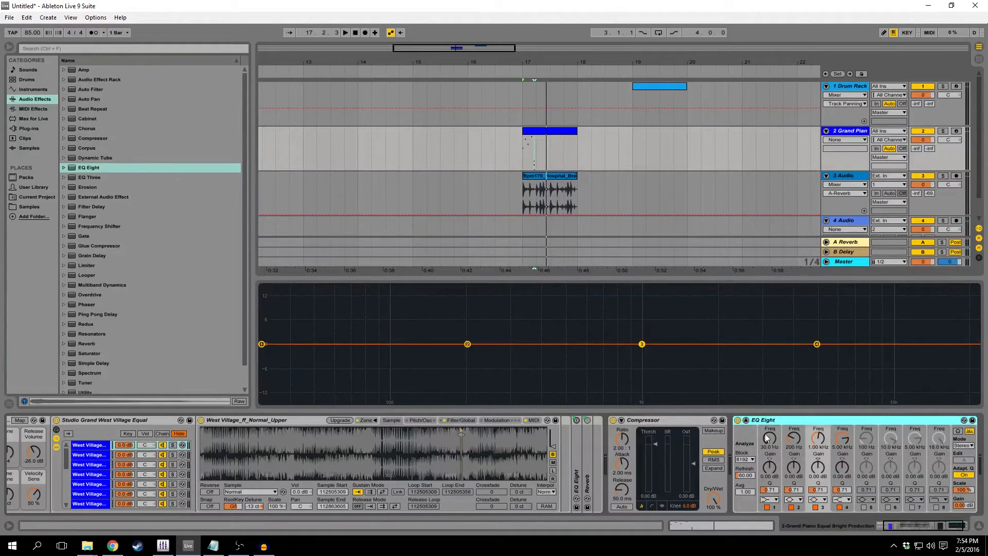
left_click(746, 420)
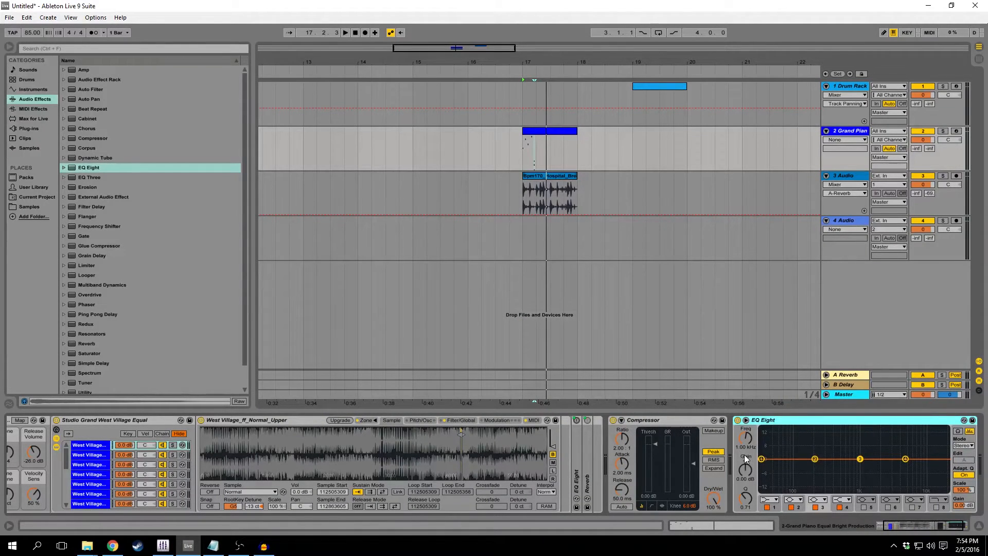
Check the Compressor's ratio control and its alternative display views.
left_click(625, 439)
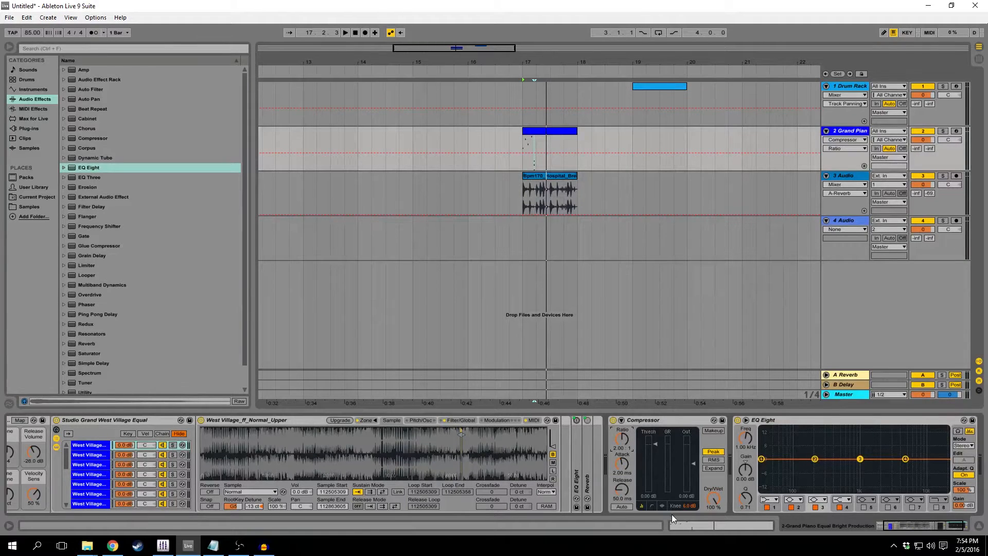
left_click(661, 504)
left_click(641, 505)
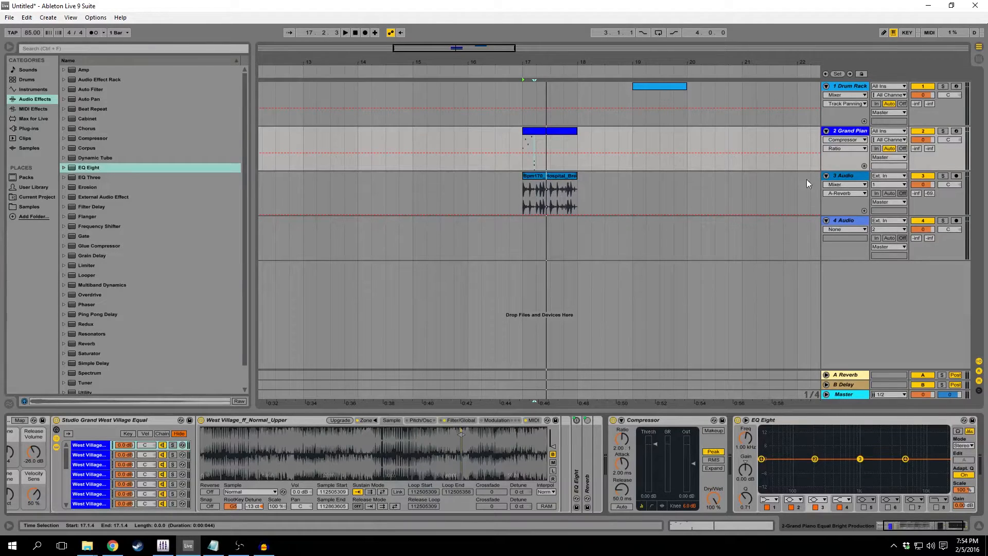
Add the FabFilter Pro-Q x64 plug-in to the end of the Grand Piano chain and close its editor window.
left_click(925, 523)
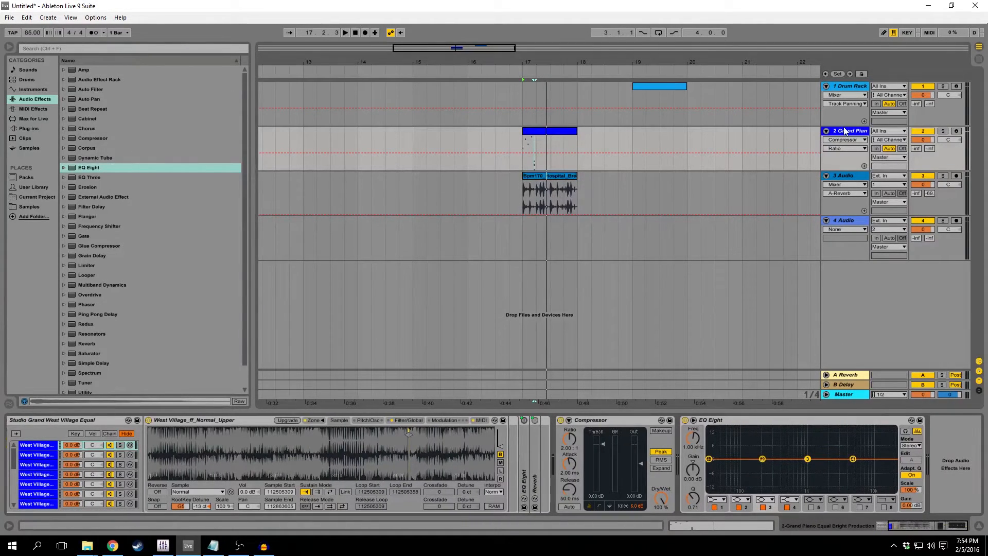
left_click(41, 128)
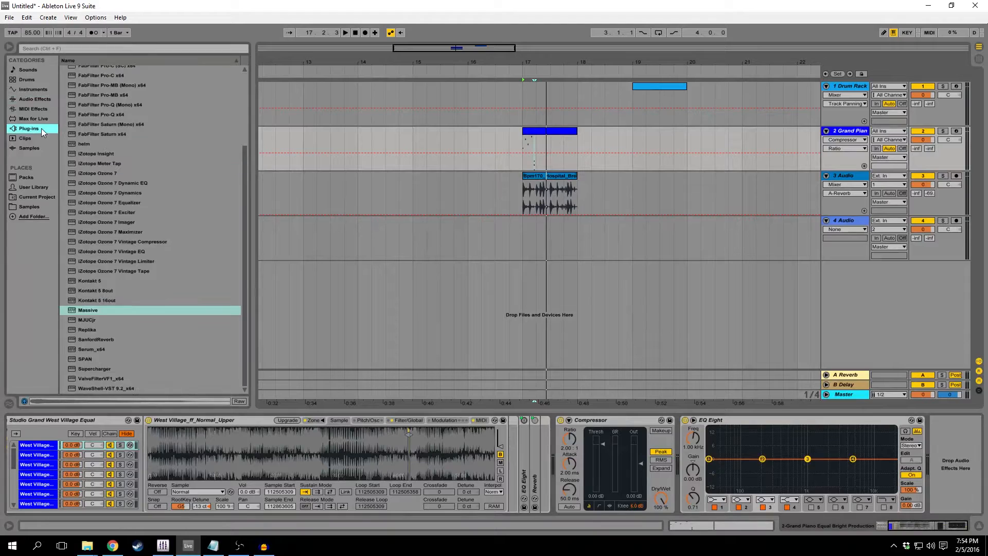
double_click(106, 114)
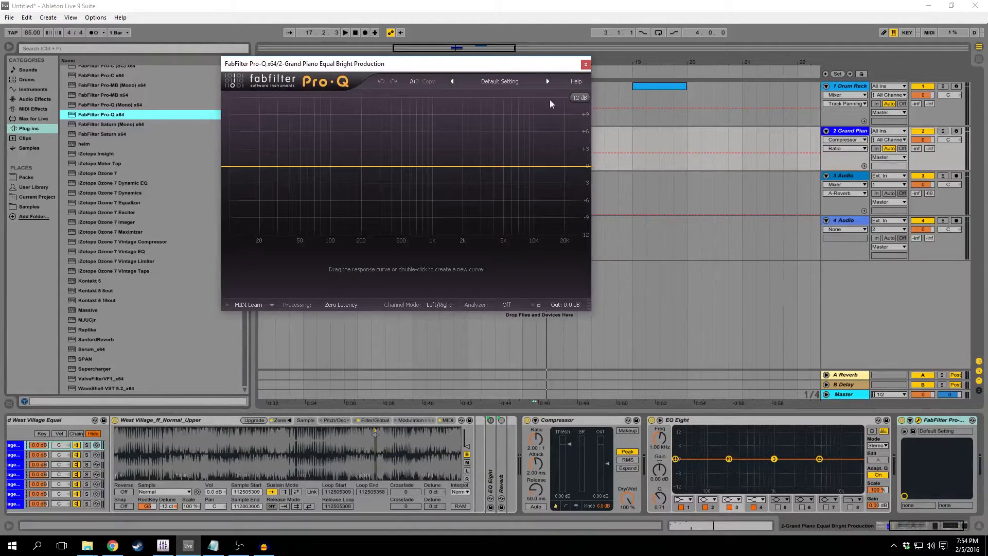
left_click(585, 64)
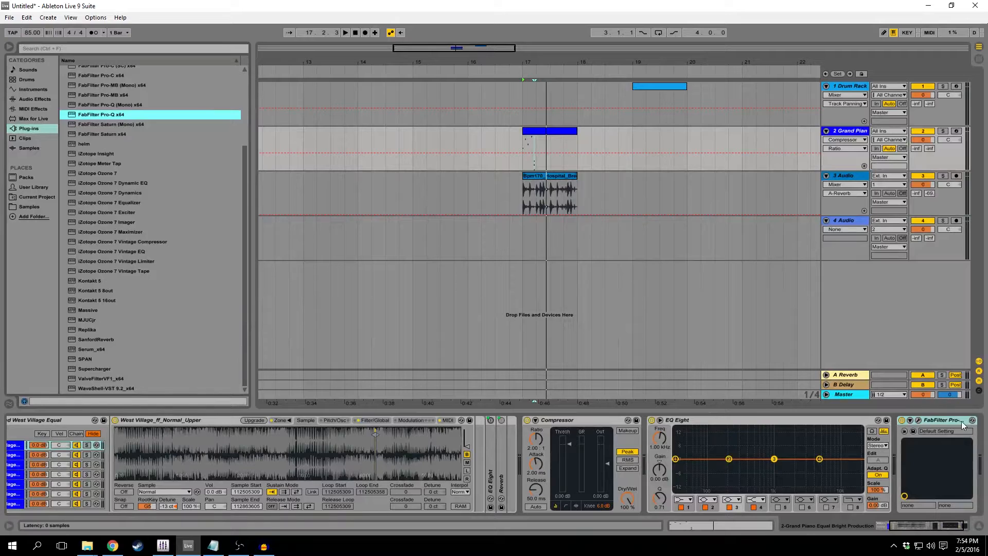
Reopen and close the FabFilter Pro-Q editor window, and delete the plug-in from the Grand Piano chain.
left_click(791, 425)
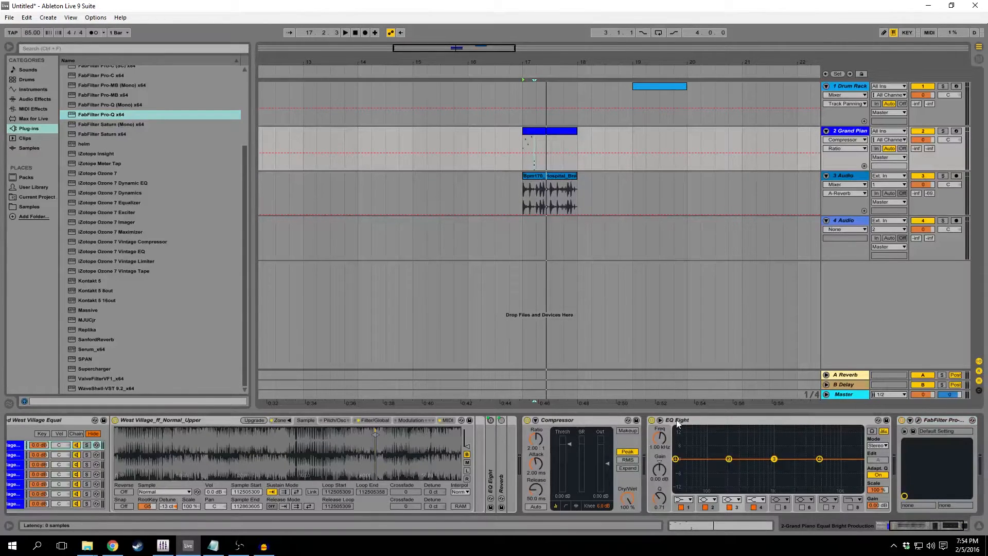
left_click(756, 422)
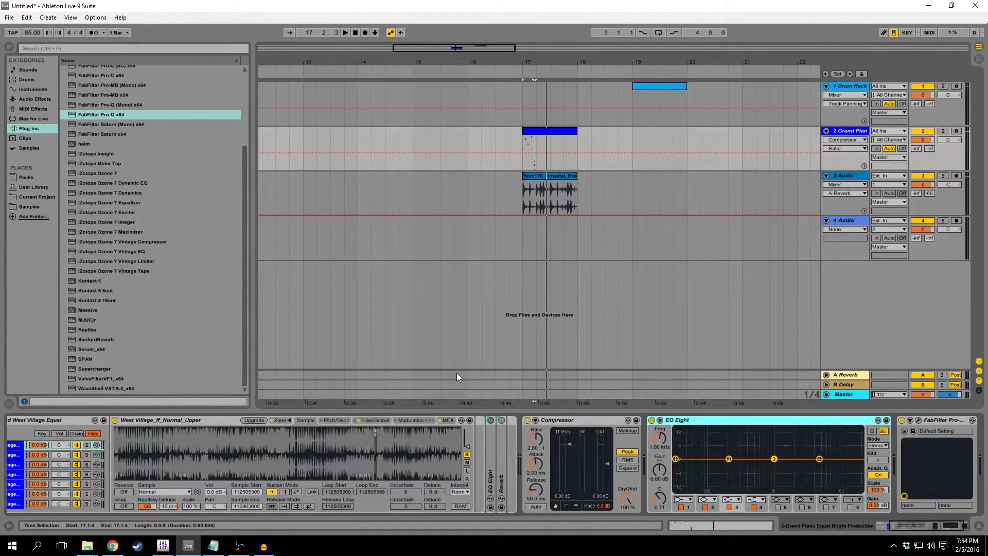
left_click(948, 525)
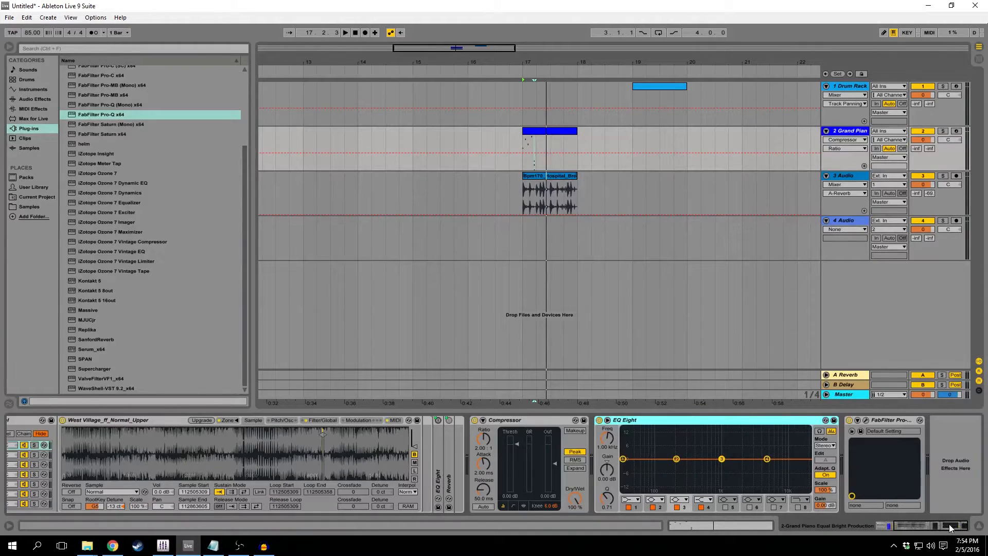
left_click(872, 419)
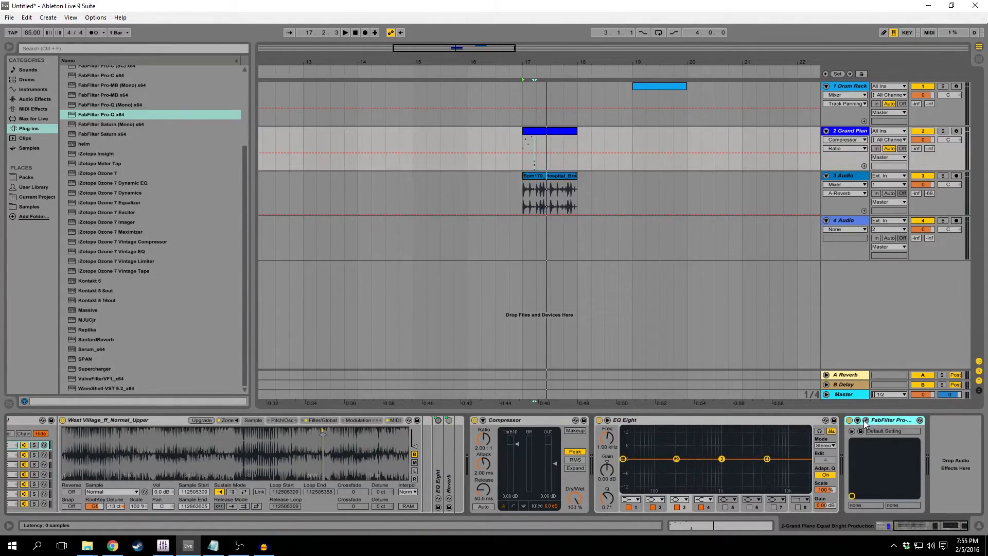
left_click(866, 420)
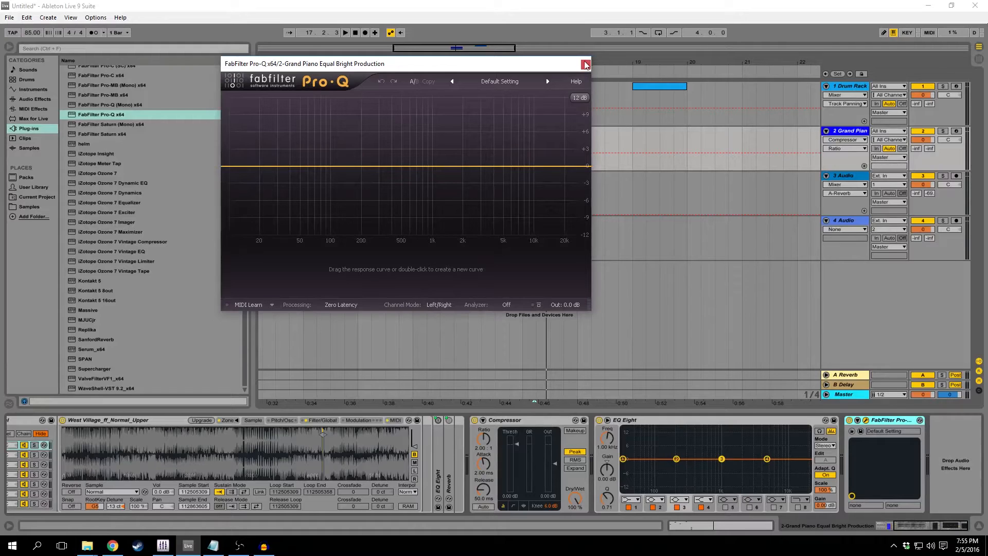
left_click(585, 65)
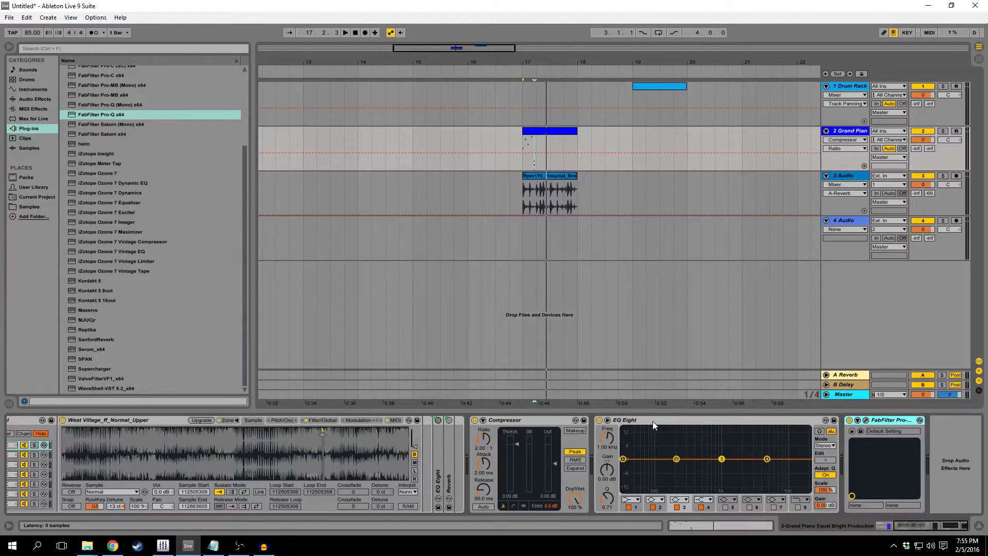
key("Delete")
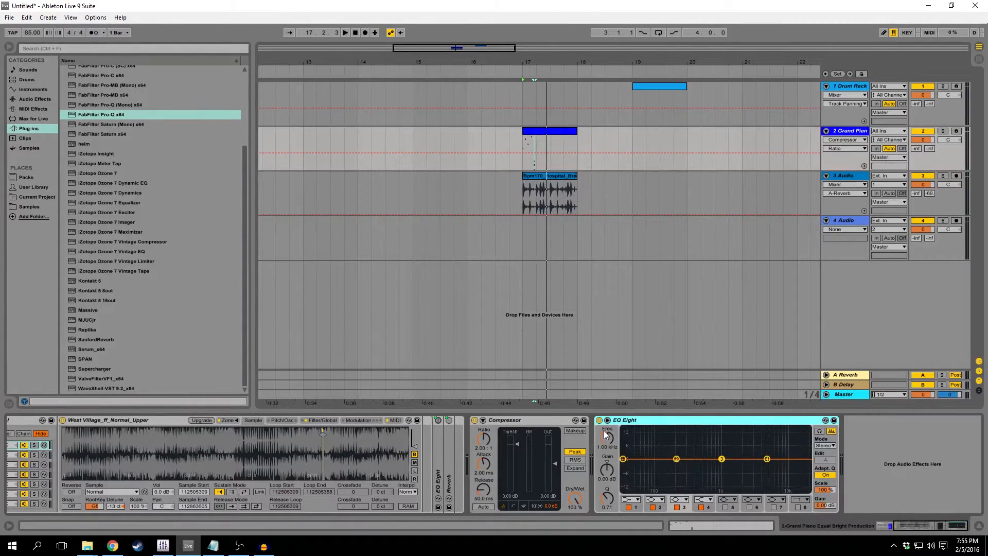
Add the Utility audio effect after the EQ Eight at the end of the Grand Piano chain.
left_click(530, 420)
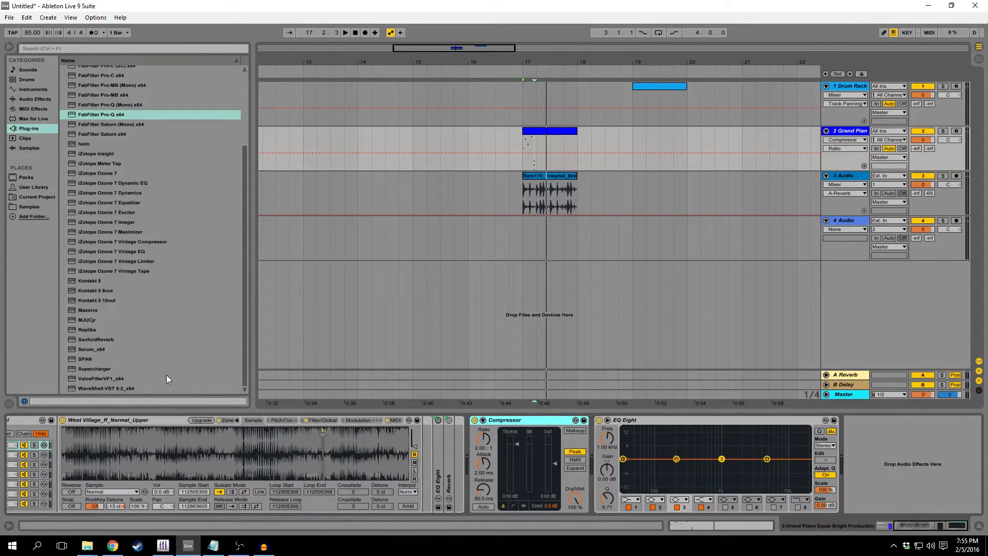
left_click(244, 236)
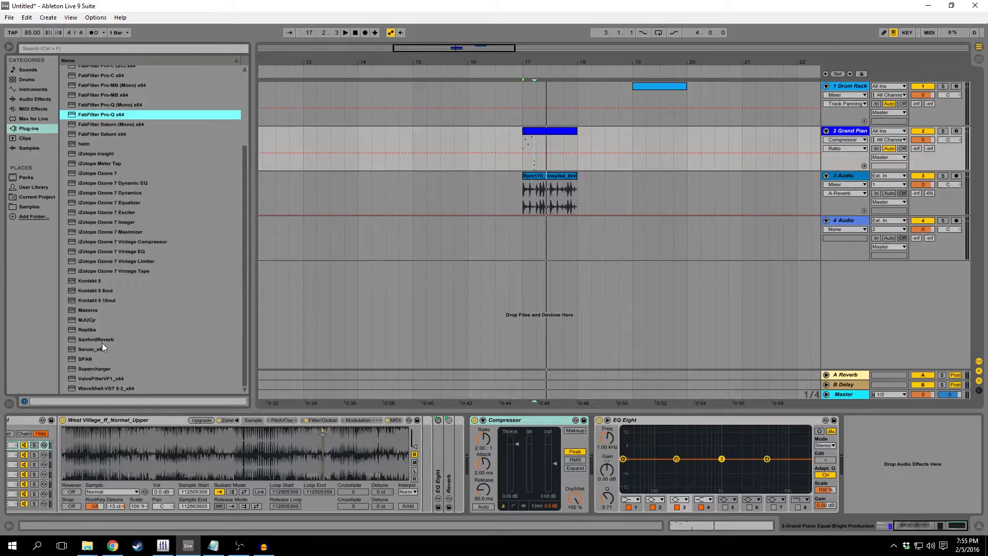
left_click(45, 100)
scroll(119, 385, "down", 2)
left_click_drag(97, 370, 854, 449)
Examine the Utility's Gain, the Compressor's Ratio and the EQ Eight's Freq and Gain controls on the Grand Piano track.
left_click(864, 448)
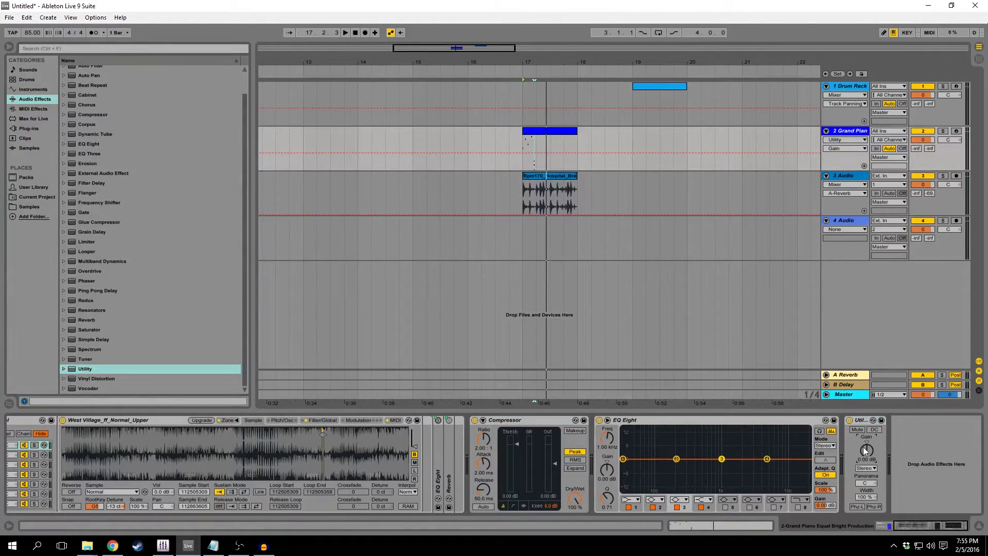
left_click(863, 420)
left_click_drag(867, 446, 868, 452)
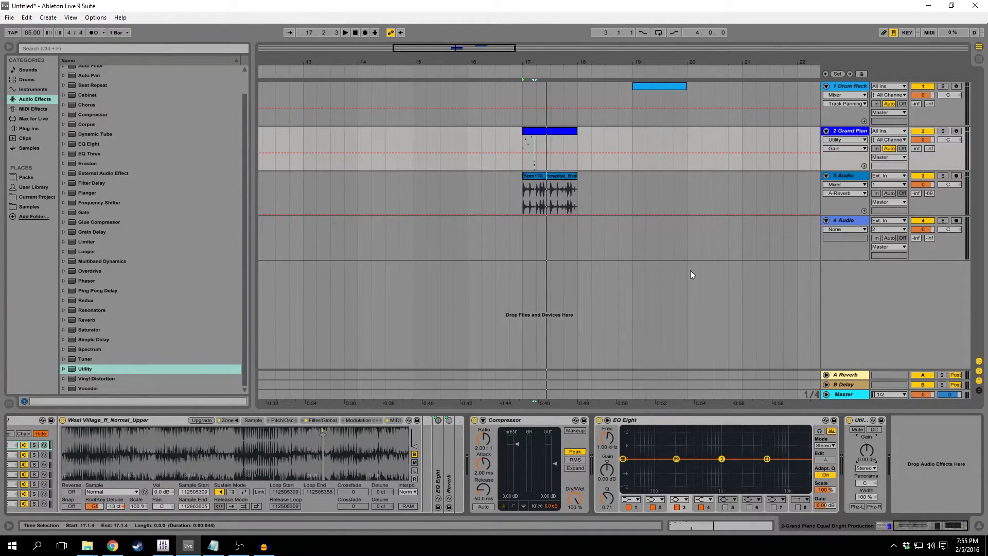
left_click(721, 459)
left_click(483, 438)
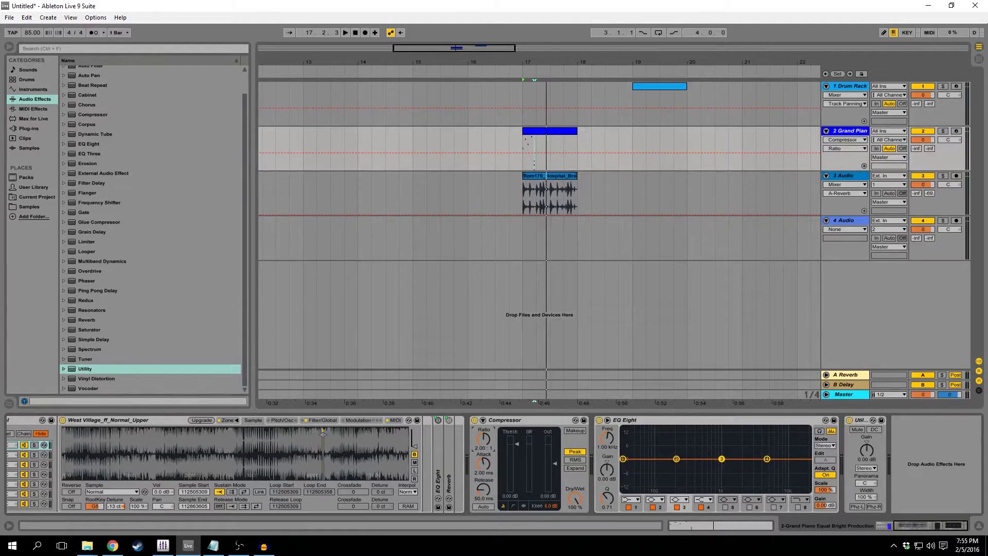
left_click(606, 438)
left_click(607, 458)
left_click(599, 437)
left_click(485, 439)
left_click(598, 437)
left_click(608, 471)
left_click(863, 448)
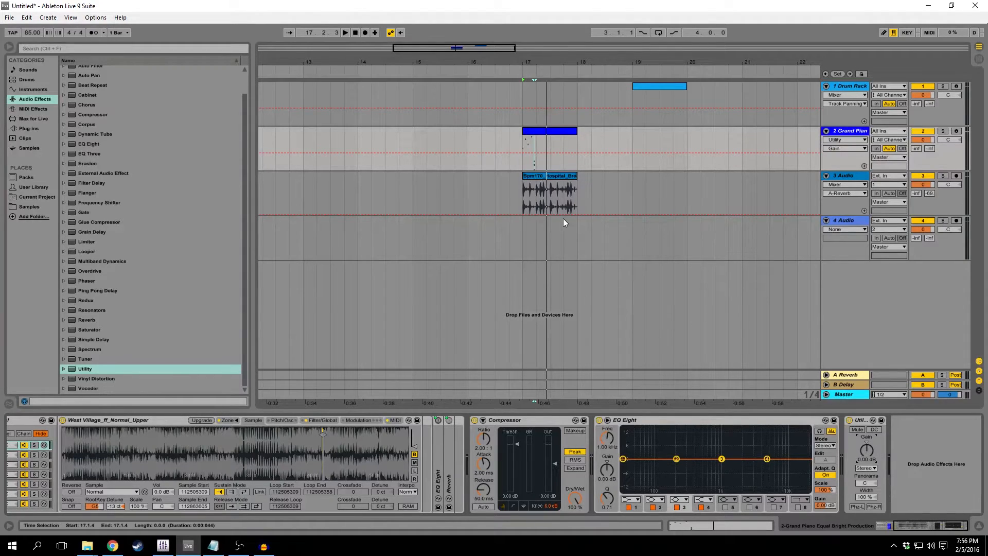
Copy the Compressor, EQ Eight and Utility from the Grand Piano track to the 3 Audio track.
left_click(860, 419)
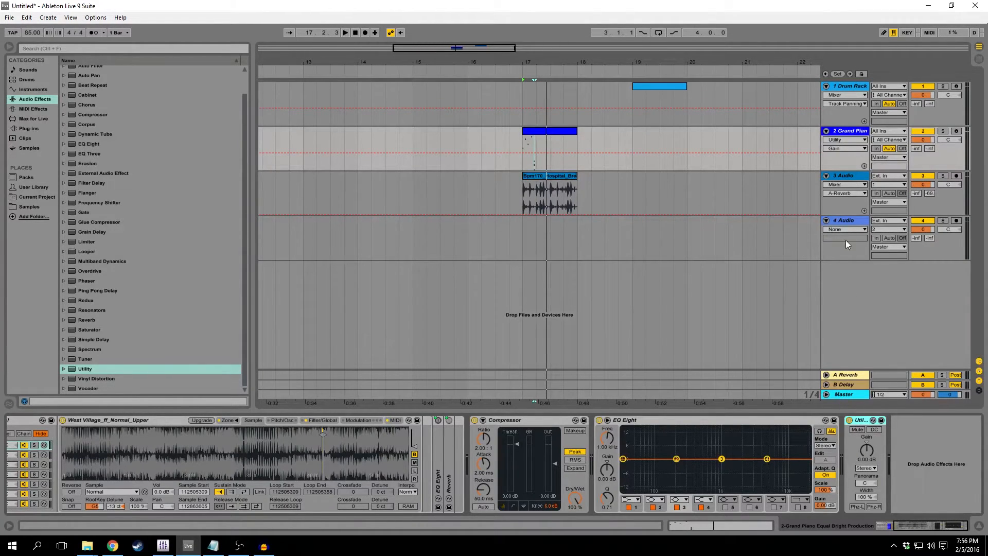
left_click(538, 421, "shift")
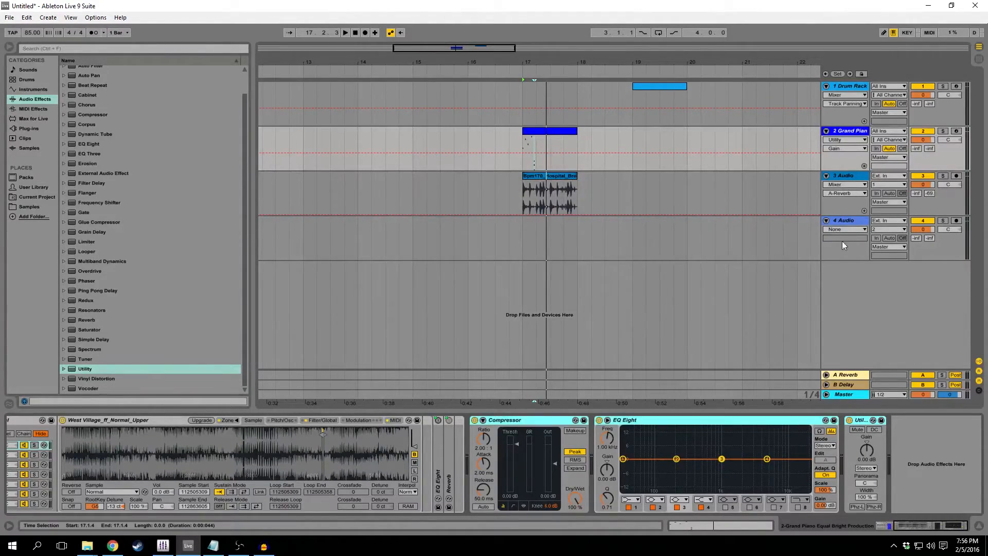
left_click(843, 177)
left_click(479, 463)
key("ctrl+v")
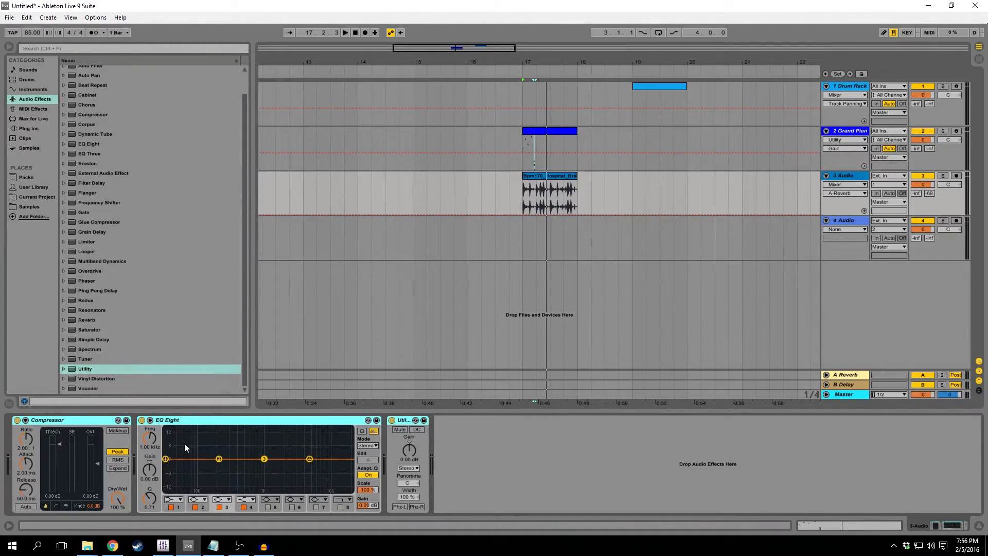
Turn off the Compressor and the EQ Eight on the 3 Audio track.
left_click(57, 420)
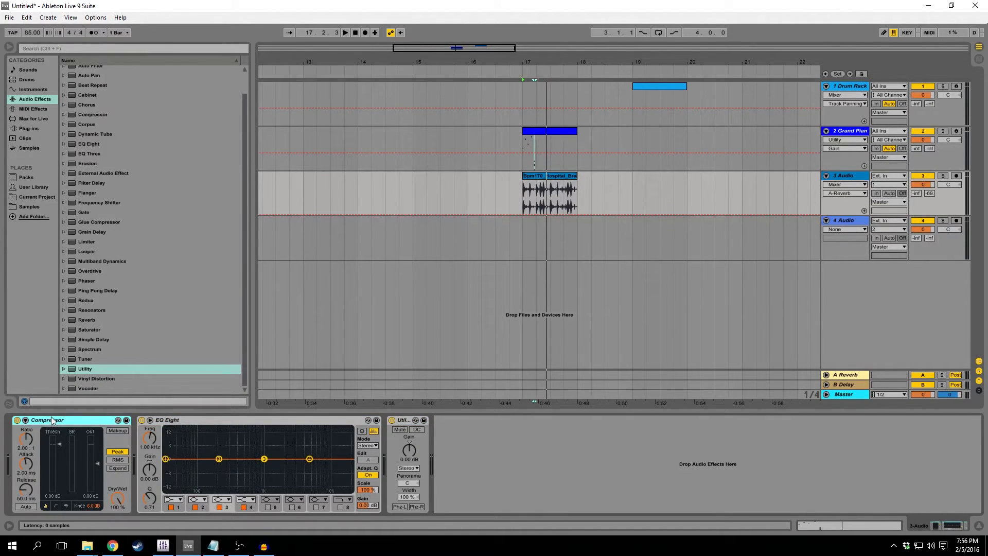
left_click(17, 420)
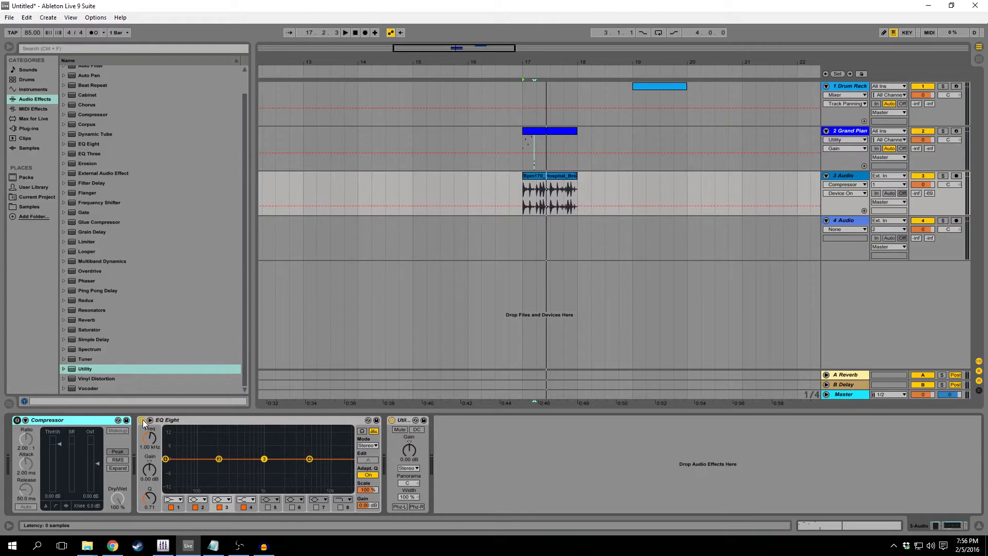
left_click(142, 420)
Show the Utility's Gain automation on the 3 Audio track and select the drum loop clip.
left_click(414, 453)
left_click(537, 193)
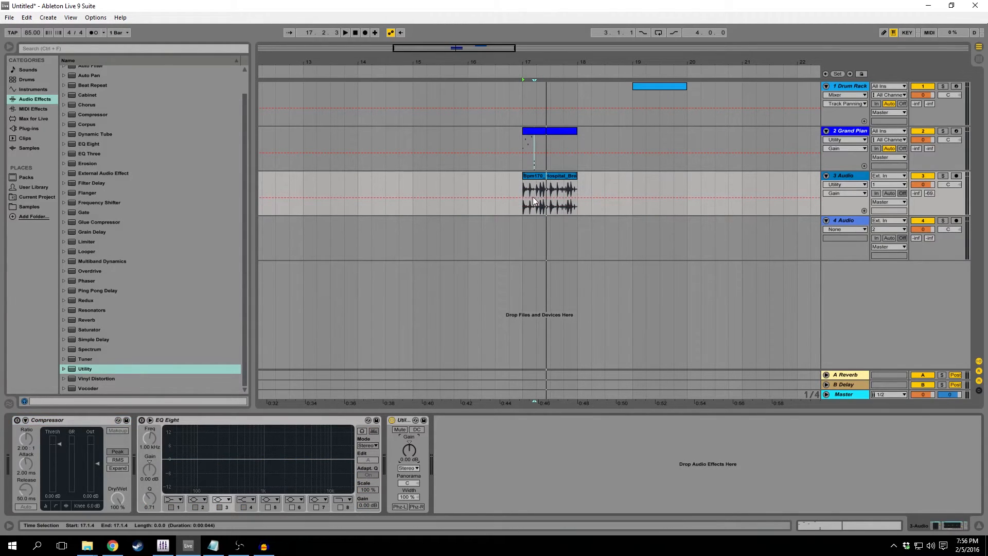
left_click(548, 177)
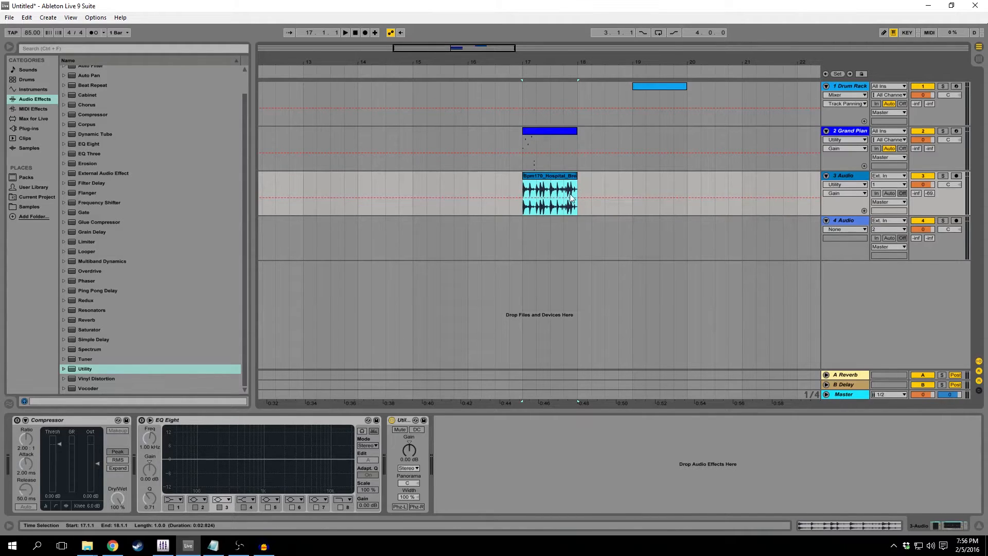
left_click(409, 458)
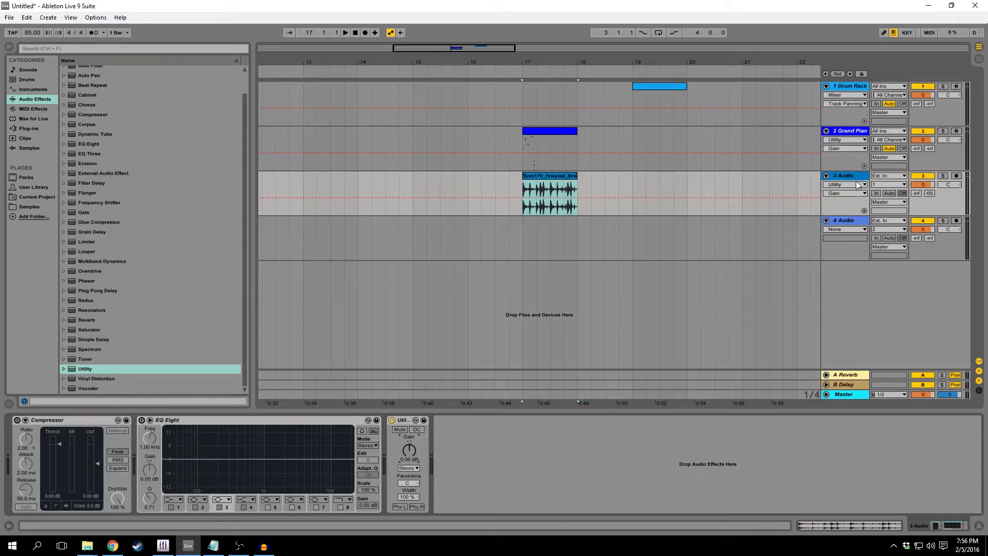
Examine the Utility's Mute, Panorama and Width controls and return to its Gain parameter.
left_click(403, 428)
left_click(405, 484)
left_click_drag(405, 484, 405, 499)
key("Delete")
left_click(412, 497)
left_click(410, 449)
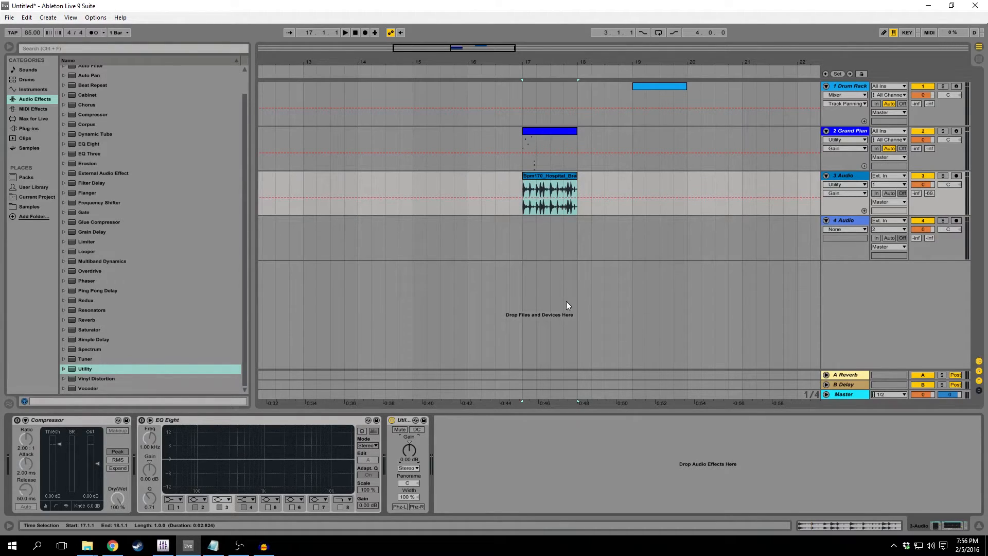
Draw a Utility Gain automation ramp across the drum loop, rising from about -33 dB to 0 dB, and play it from 17.1.1.
left_click(544, 199)
left_click(576, 198)
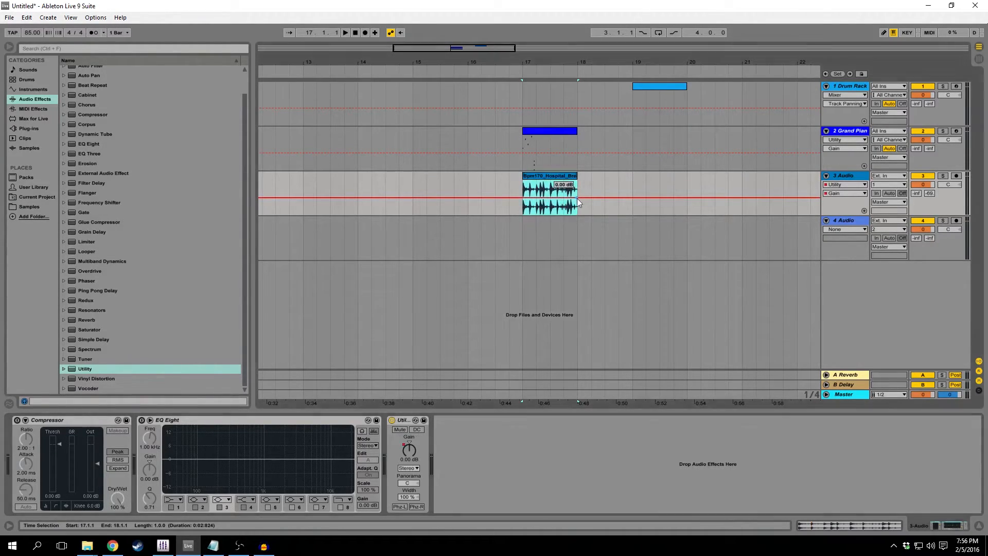
left_click_drag(525, 200, 520, 215)
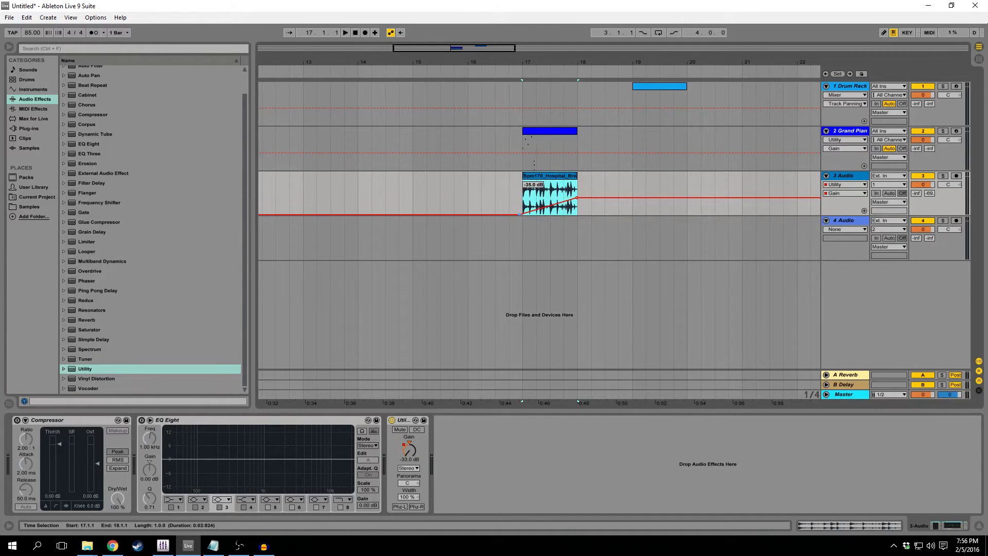
left_click(524, 203)
key("space")
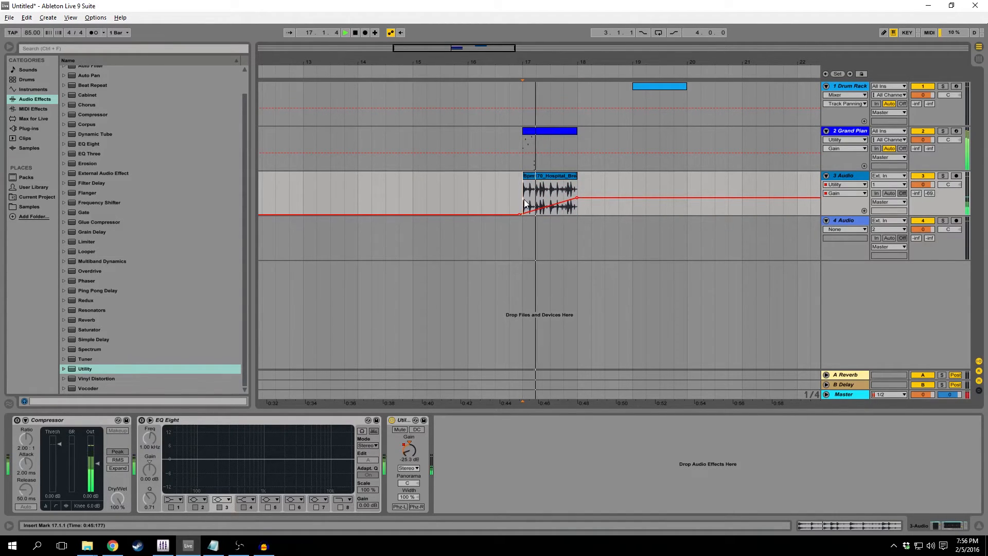
Mute the Grand Piano track, bend the Utility Gain ramp across the drum loop upward into a curve, and play it back.
left_click(915, 132)
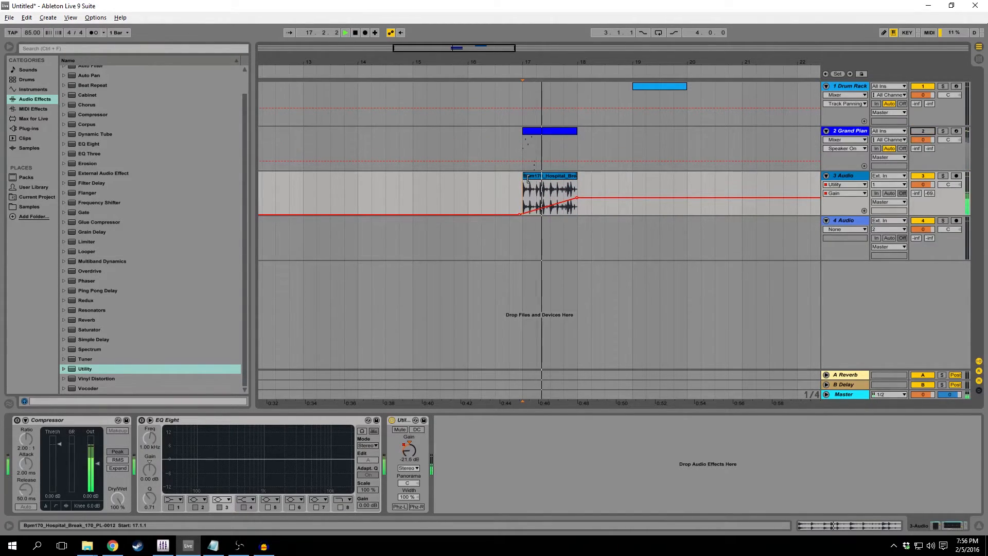
key("space")
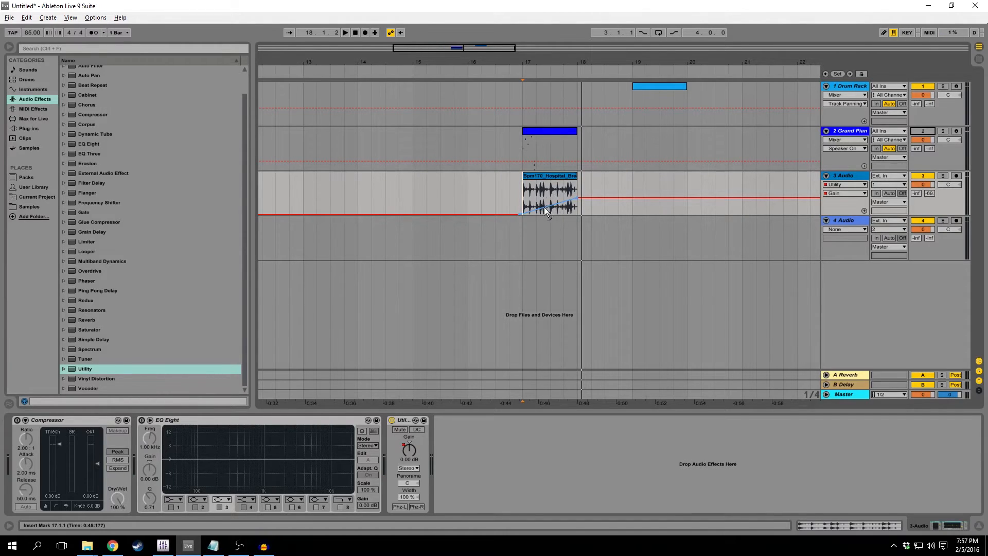
left_click_drag(551, 208, 524, 206)
key("space")
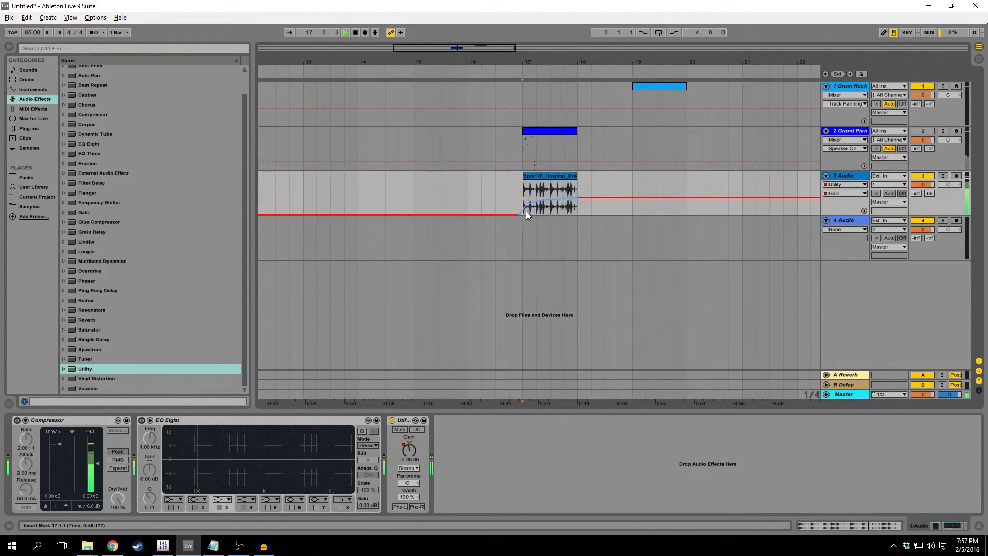
key("space")
Replace the Utility on the 3 Audio track with an Auto Filter and raise its filter frequency to 19.9 kHz.
left_click(412, 418)
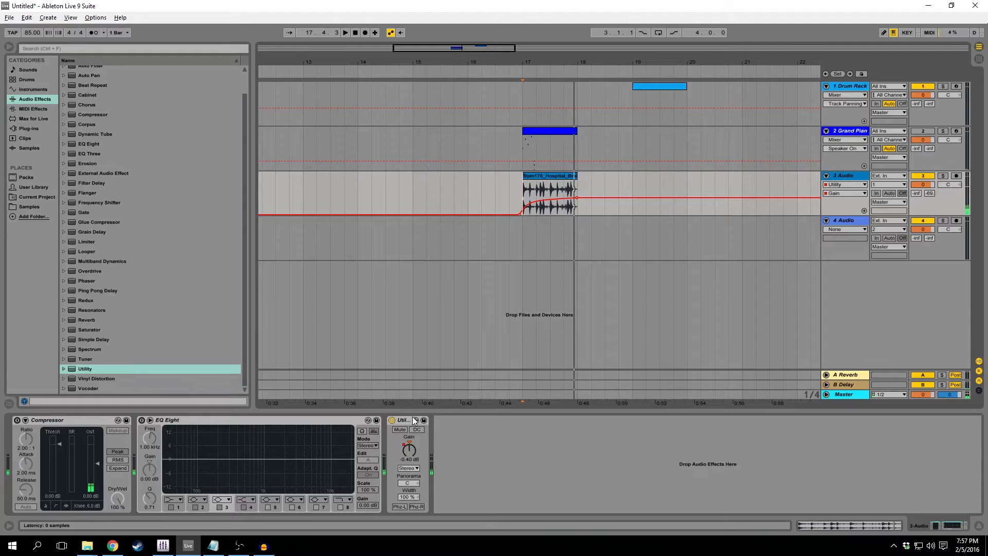
key("Delete")
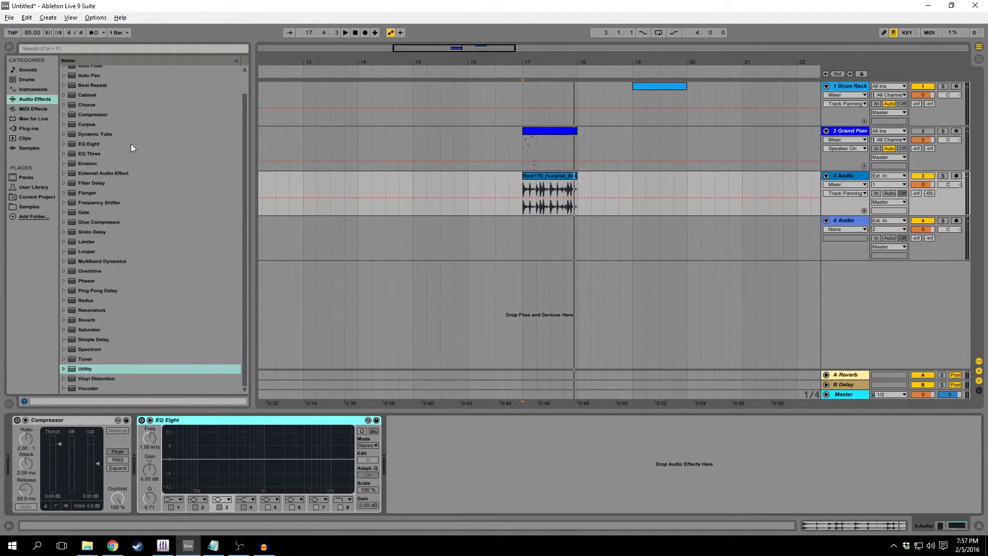
scroll(226, 165, "up", 3)
double_click(91, 90)
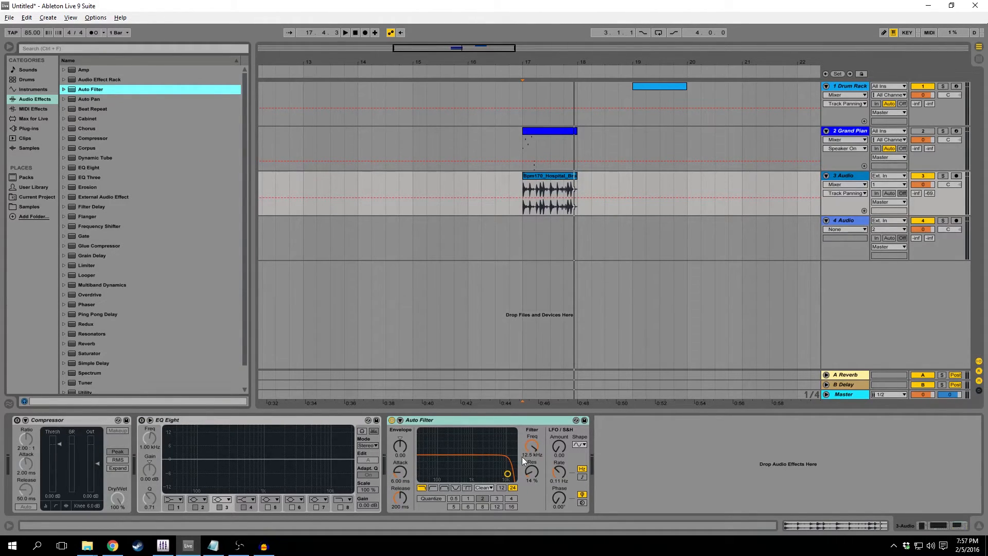
left_click(530, 445)
left_click_drag(531, 447, 532, 432)
Draw an Auto Filter Frequency automation ramp across the drum loop, rising from 28.2 Hz at 17.1.1 to 19.9 kHz, and play it.
left_click(523, 180)
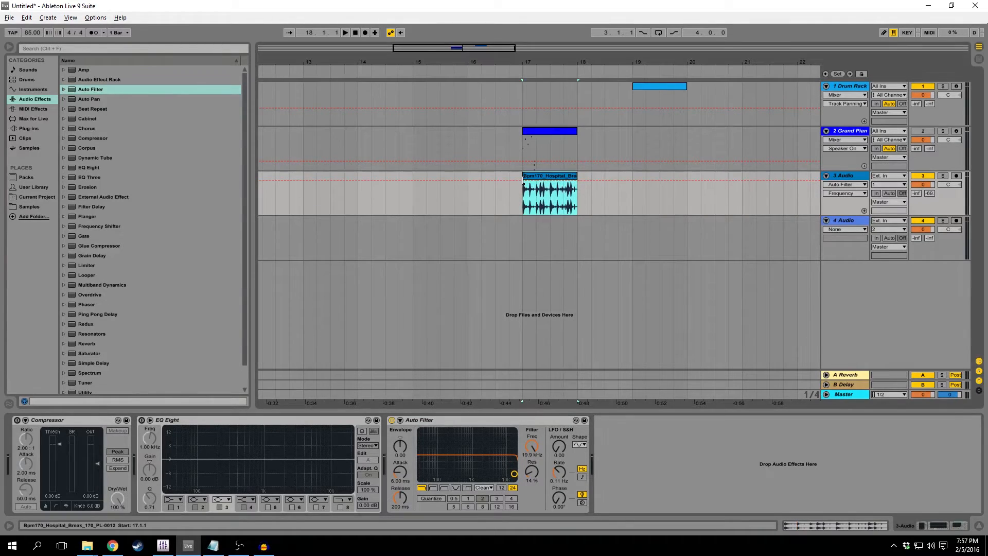
left_click(576, 181)
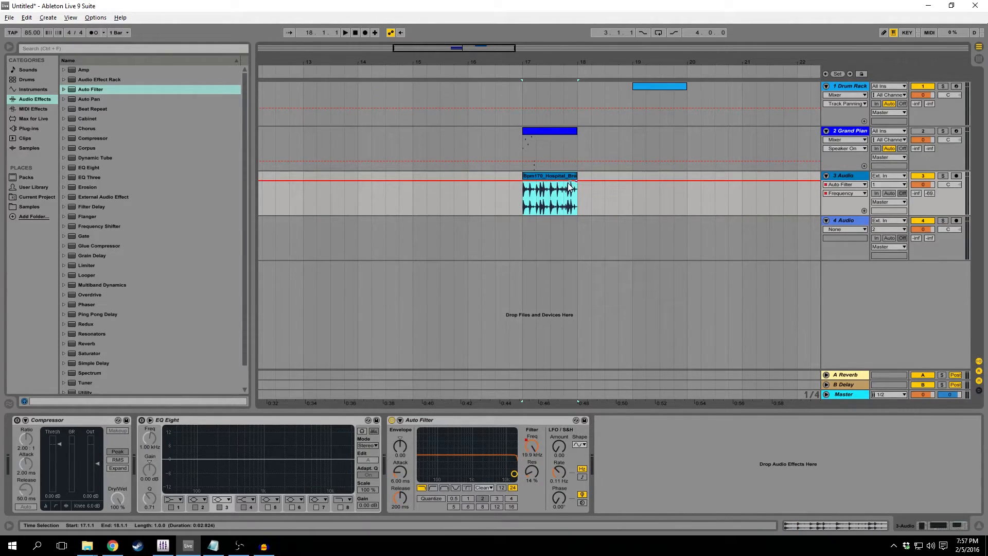
left_click_drag(527, 183, 522, 215)
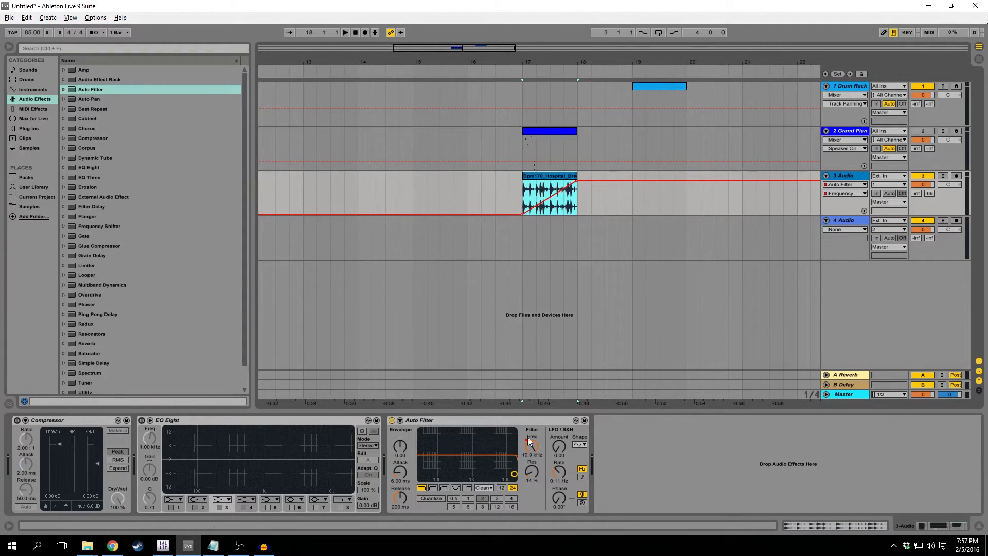
left_click(521, 194)
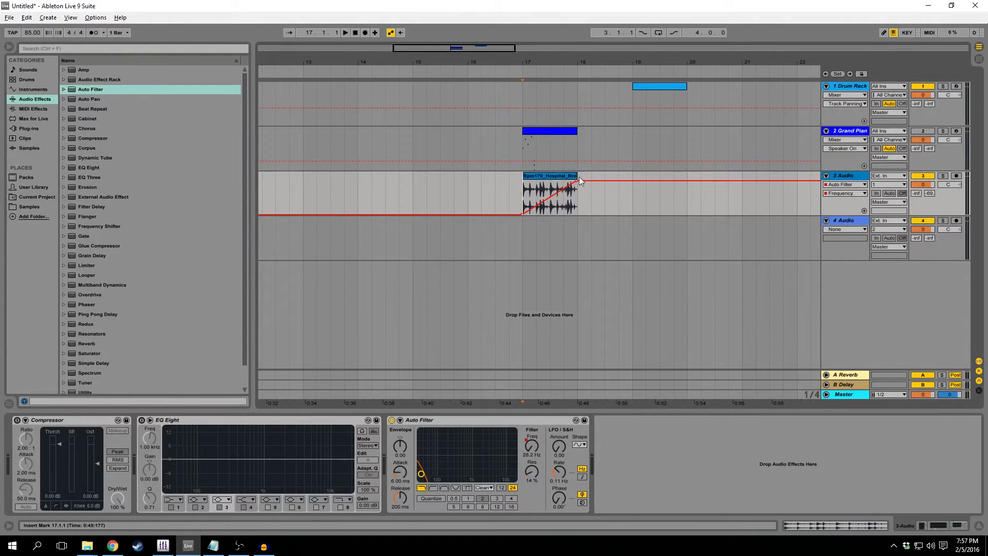
key("space")
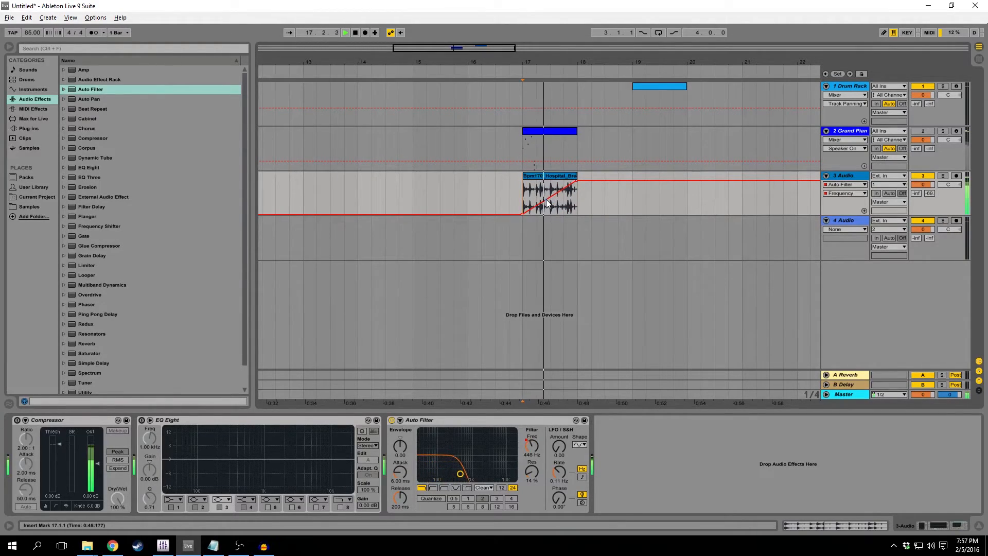
key("space")
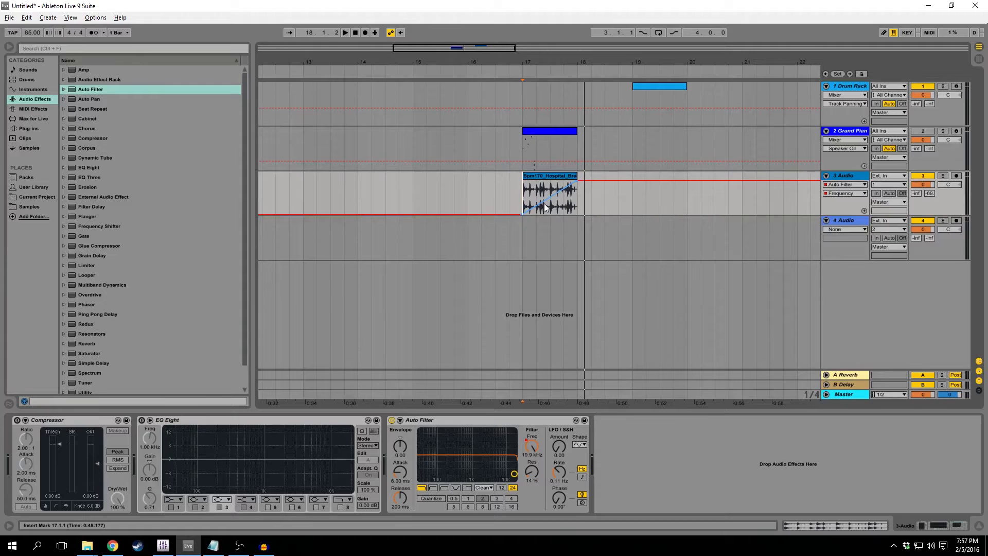
Add the Replika plug-in to the 3 Audio track, place its window below the drum loop, and raise its Mix.
left_click(399, 472)
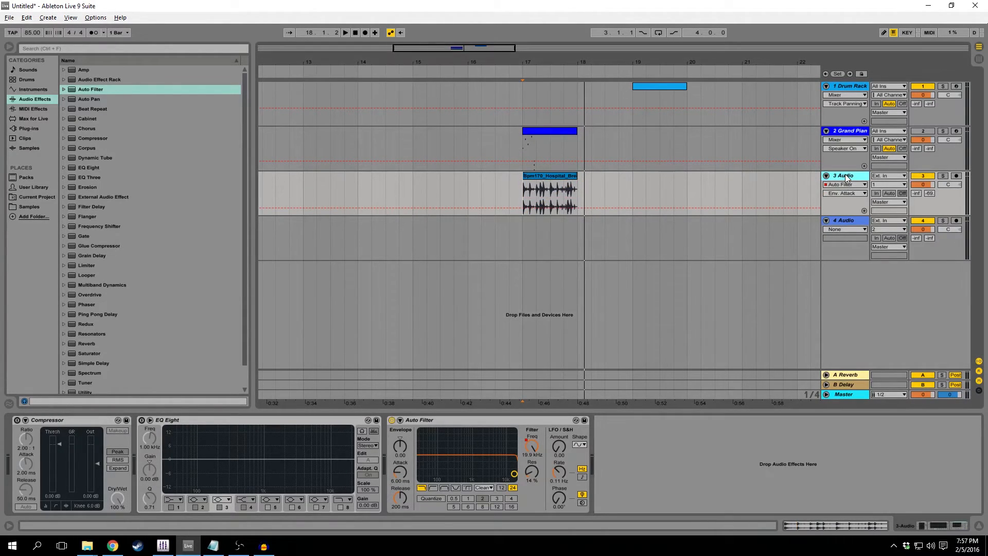
left_click(29, 128)
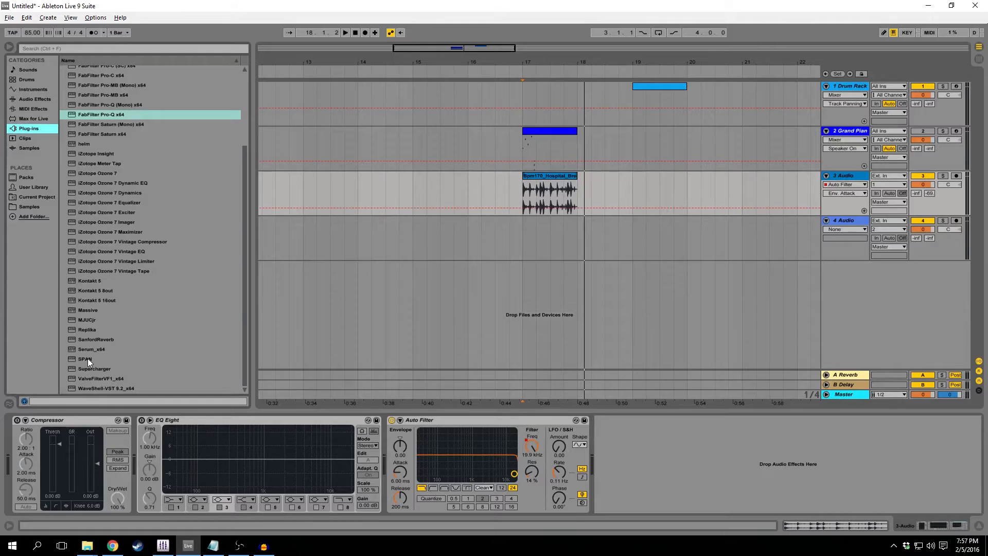
double_click(88, 329)
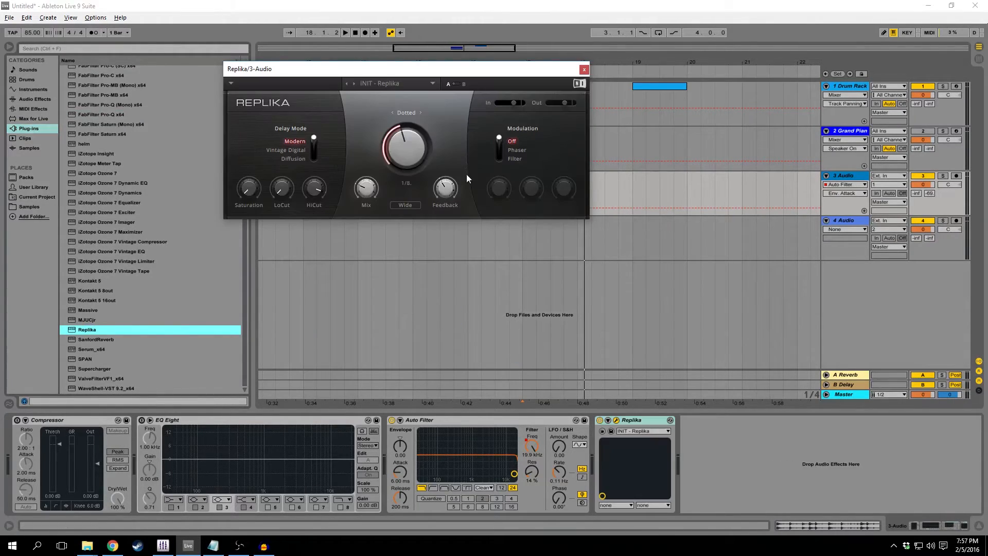
left_click_drag(411, 69, 535, 232)
left_click(536, 310)
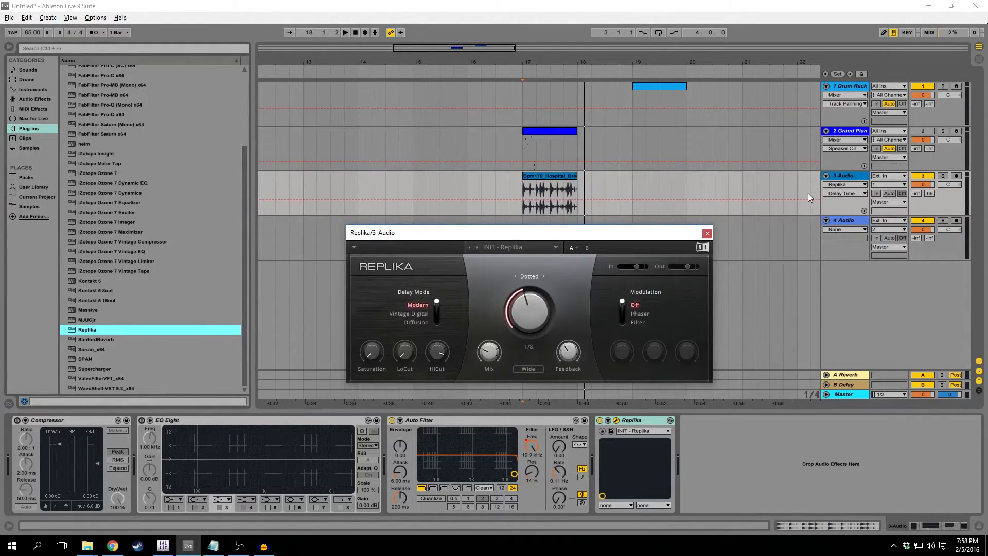
left_click(494, 348)
left_click_drag(494, 348, 495, 371)
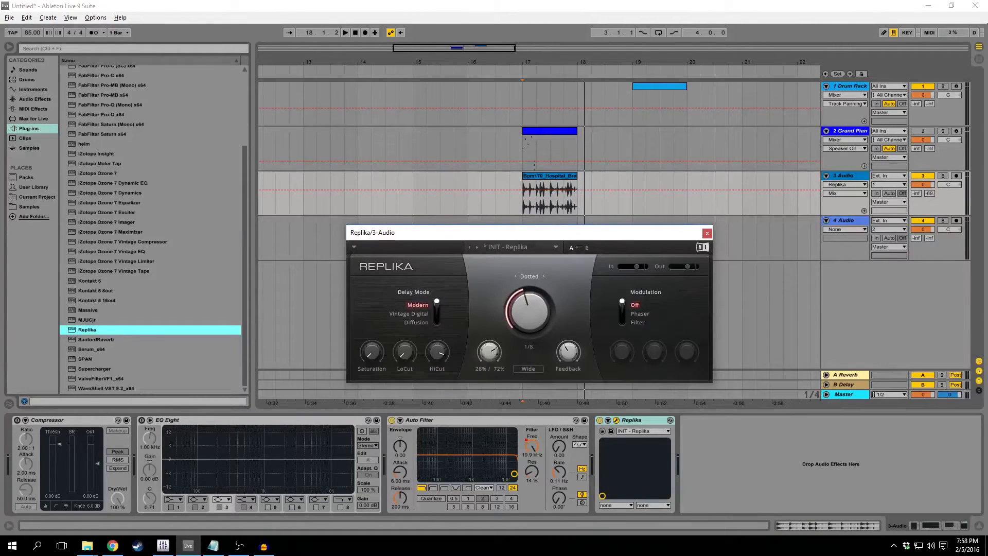
Draw a Replika Mix automation curve rising from zero across the drum loop and turn off the Auto Filter while playing it.
left_click(577, 190)
left_click_drag(523, 190, 558, 189)
mouse_move(486, 356)
key("space")
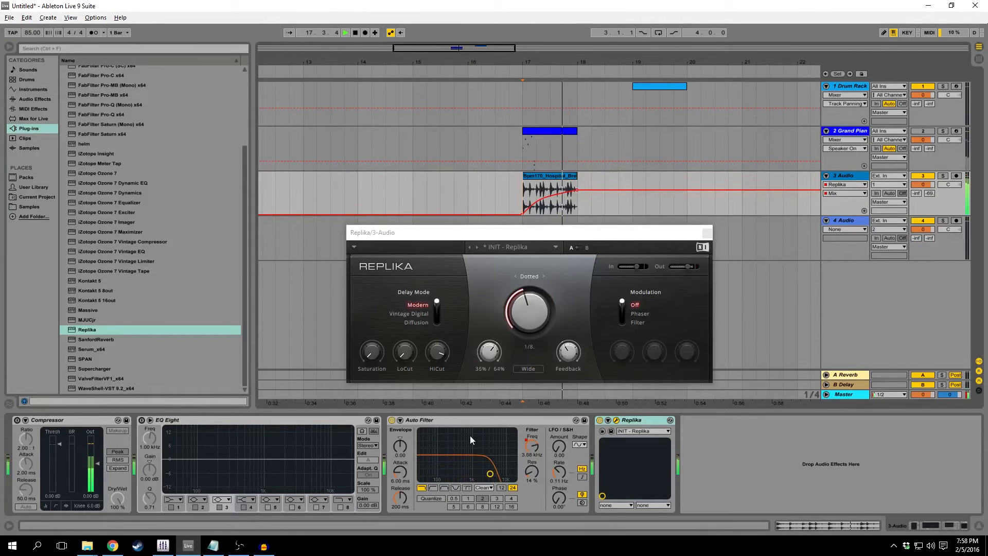
left_click(404, 429)
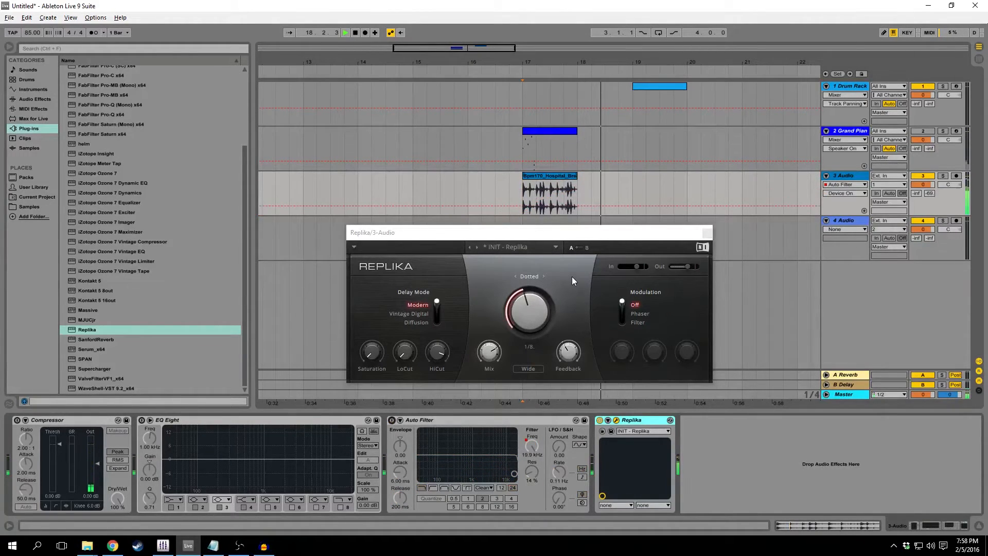
key("space")
Extend Replika's Mix automation beyond the loop, holding it until about mid-bar 18 and dropping it to zero just after bar 19 begins.
left_click(489, 352)
left_click(603, 191)
left_click_drag(625, 192, 637, 214)
Examine which devices and Replika parameters can be automated on the 3 Audio track, keeping Mix selected.
left_click(838, 184)
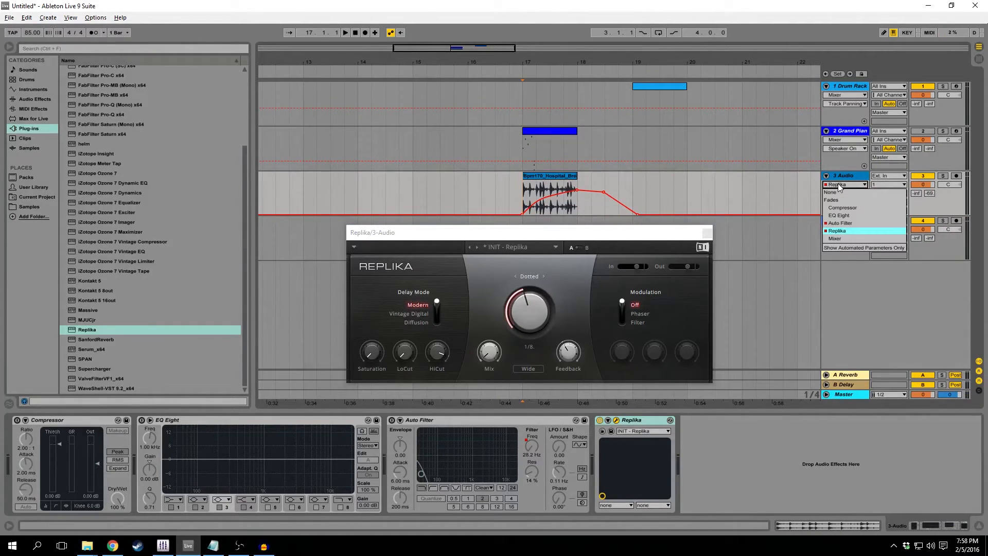
left_click(840, 189)
left_click(840, 188)
left_click(839, 188)
left_click(841, 193)
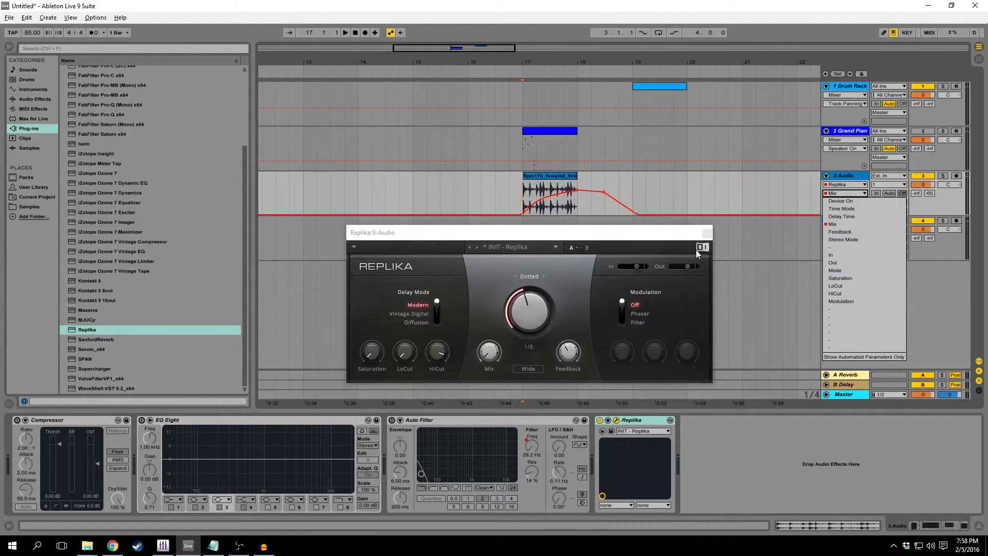
left_click(554, 235)
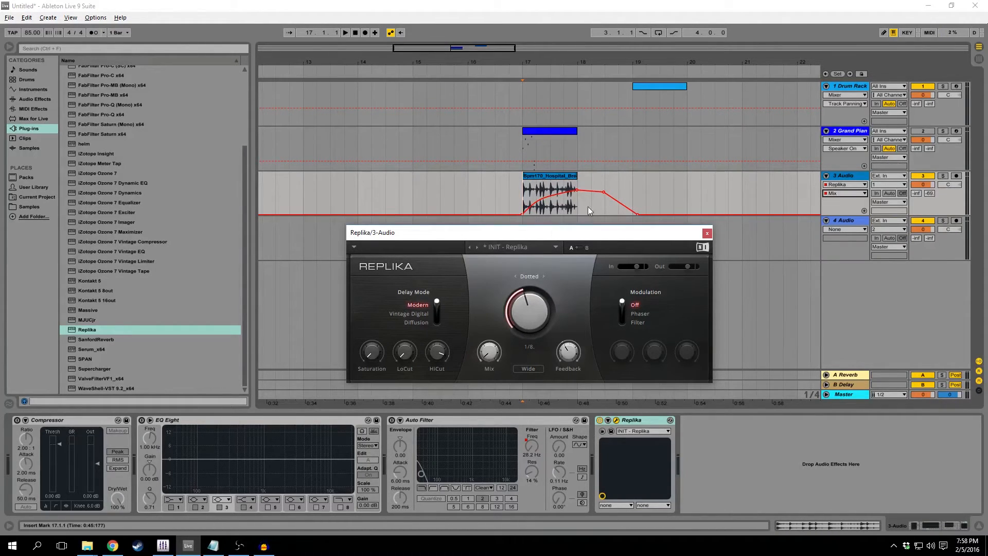
Reshape the tail of Replika's Mix automation into a curve falling to zero about midway through bar 18, and play it.
left_click_drag(603, 192, 589, 191)
left_click_drag(637, 214, 604, 214)
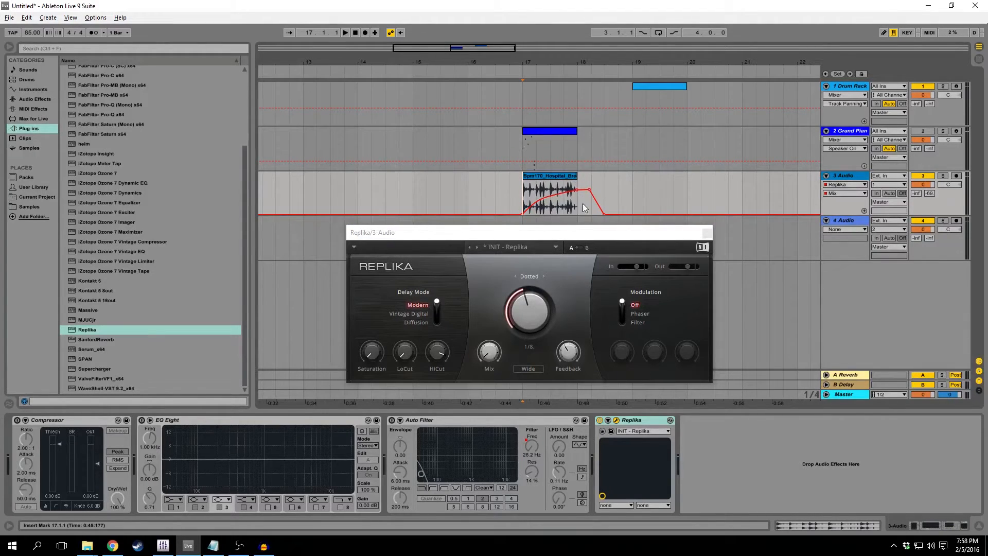
left_click(589, 190)
left_click_drag(596, 205, 601, 197)
key("space")
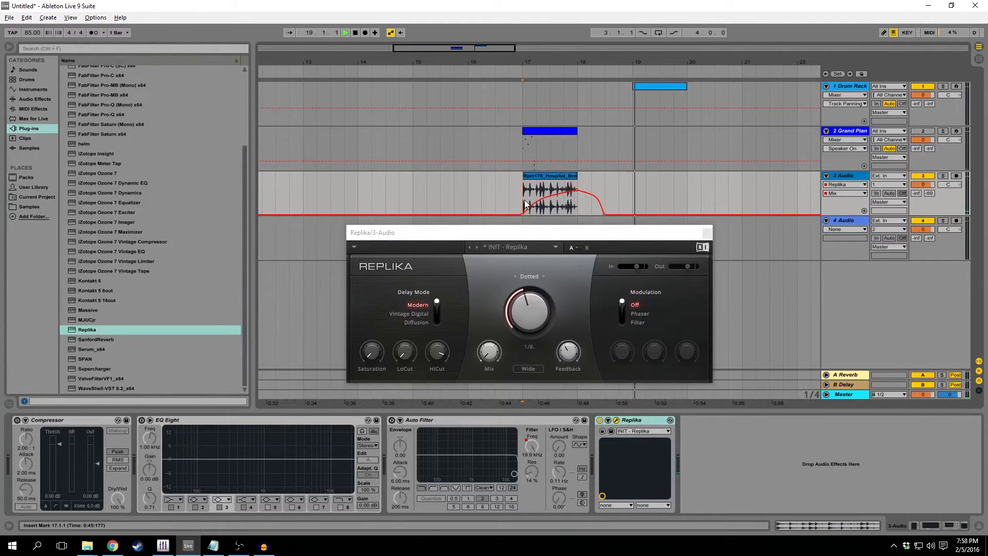
key("space")
Show the Drum Rack's macro controls on the first track and examine the macro knobs and their automation lane.
left_click(837, 114)
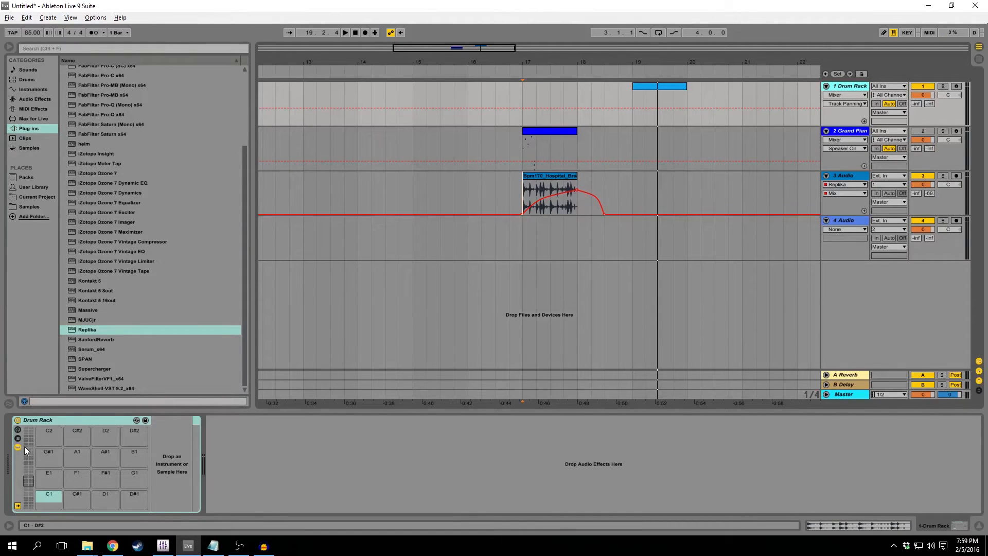
left_click(18, 430)
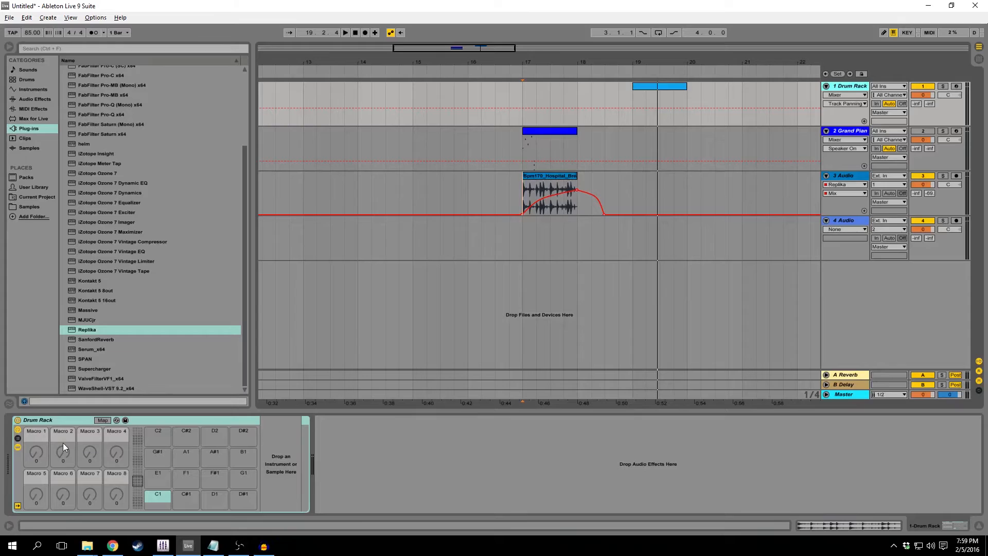
left_click(36, 450)
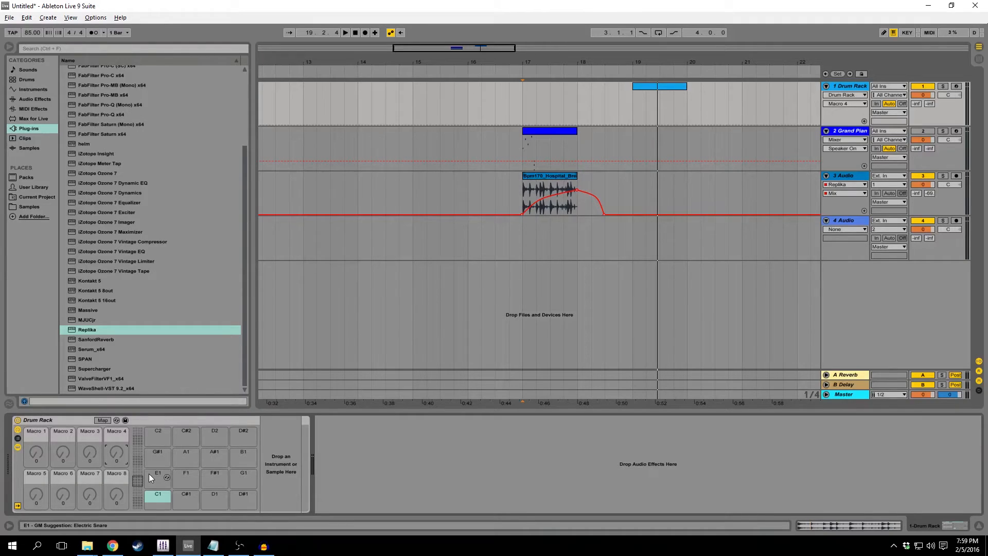
left_click(18, 430)
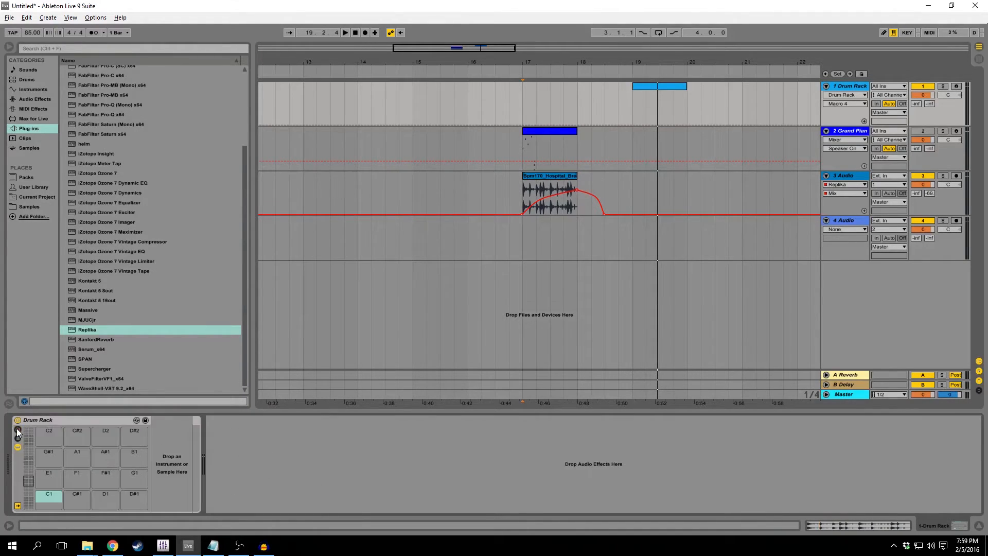
left_click(17, 430)
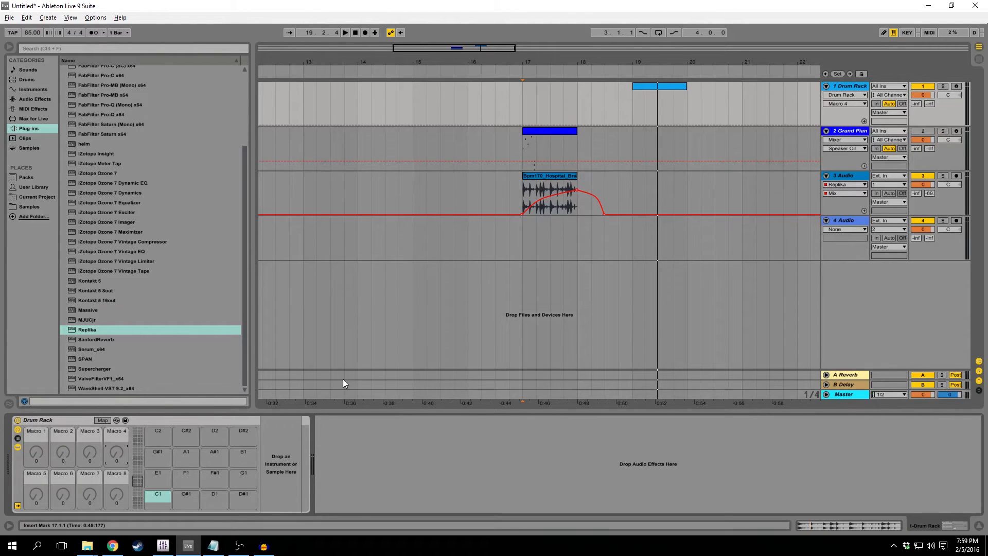
Close the Replika window on the 3 Audio track and return to the Drum Rack track.
left_click(762, 206)
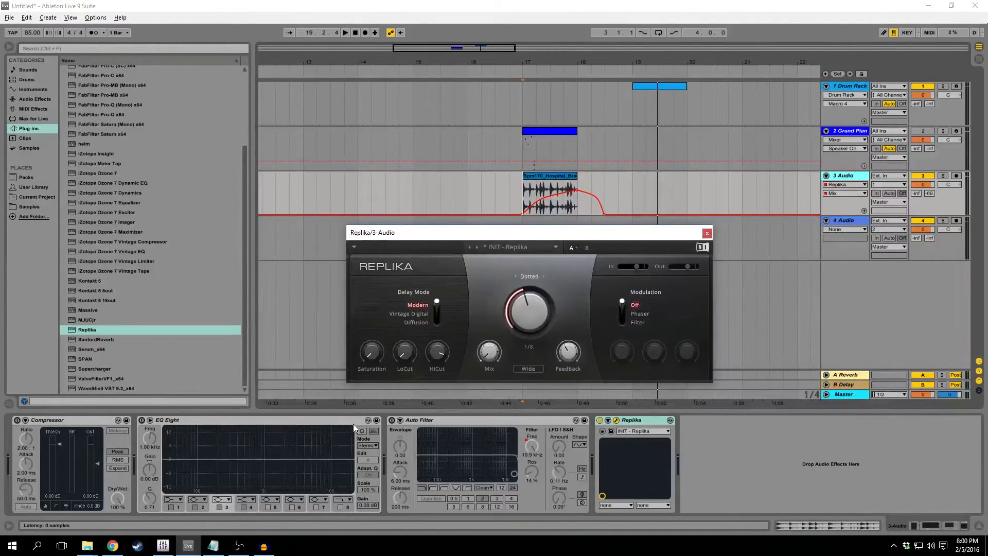
left_click(706, 233)
left_click(848, 86)
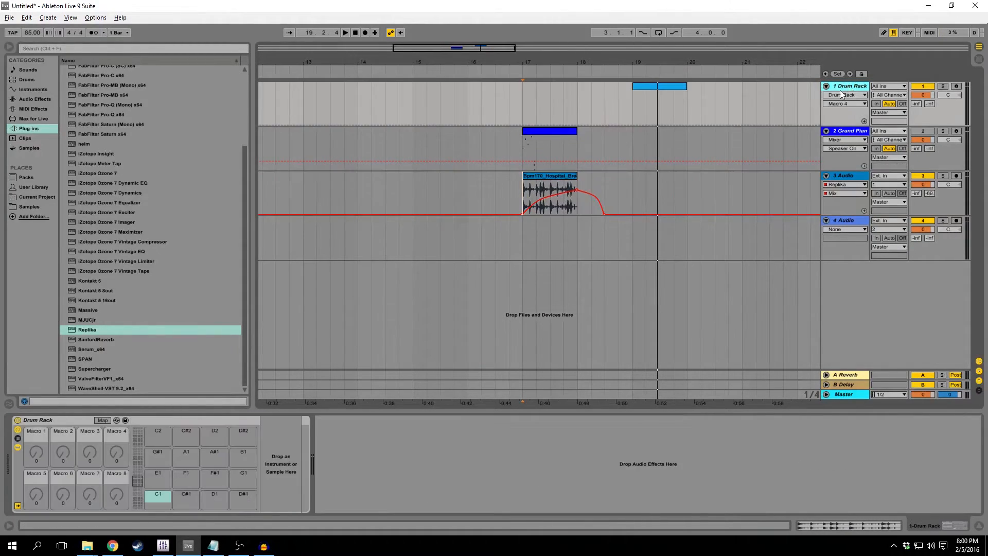
Load the Collision instrument on the first track in place of the Drum Rack, and restore the Drum Rack.
left_click(39, 88)
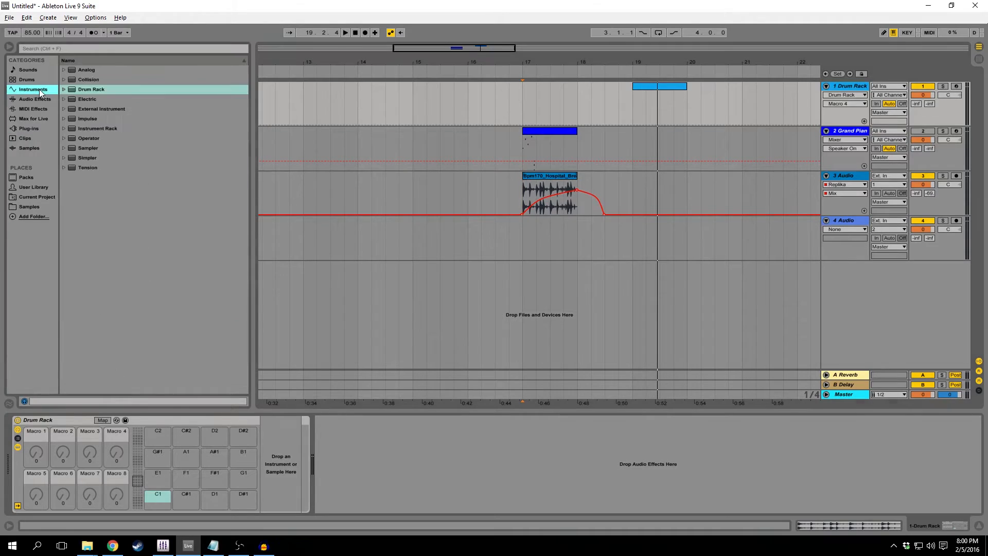
left_click(64, 80)
left_click_drag(77, 79, 367, 452)
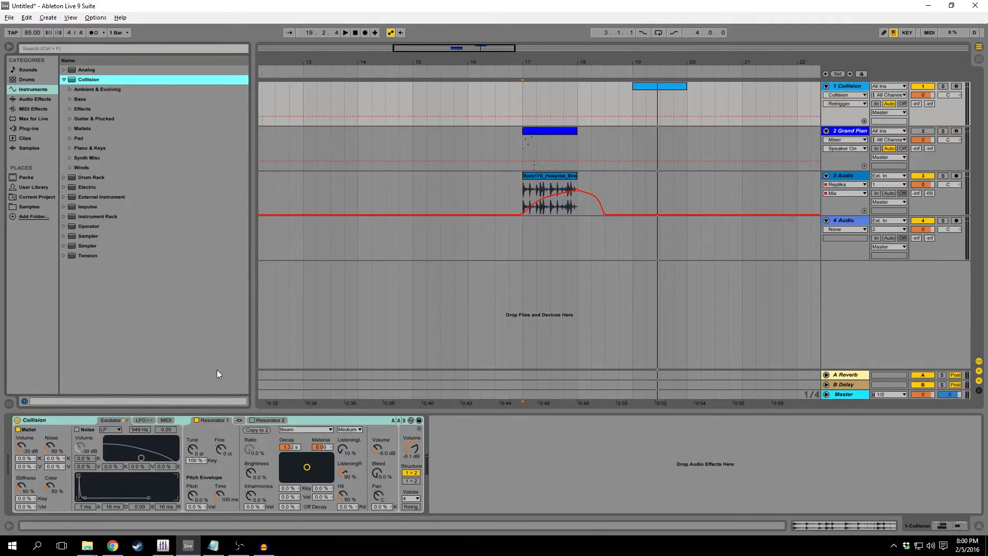
left_click(69, 417)
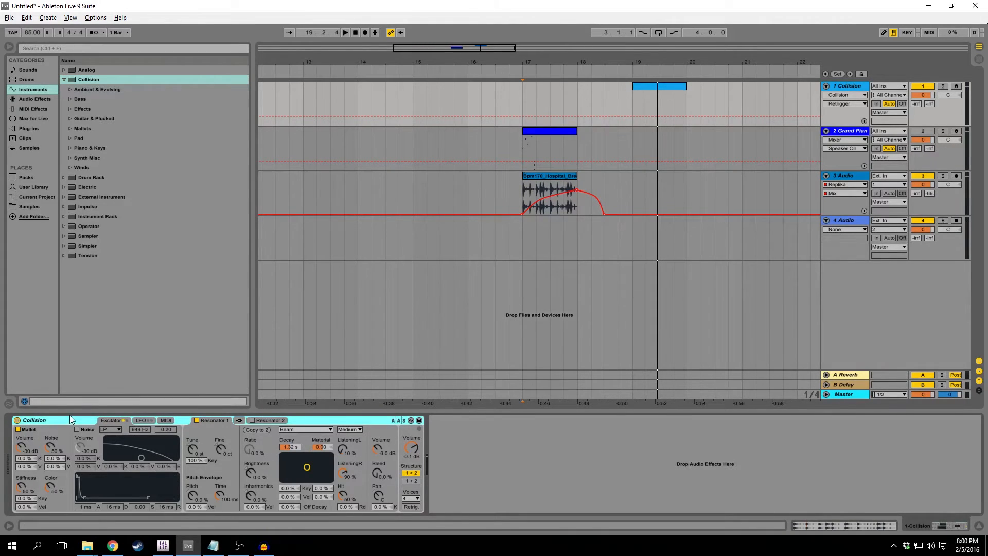
double_click(77, 177)
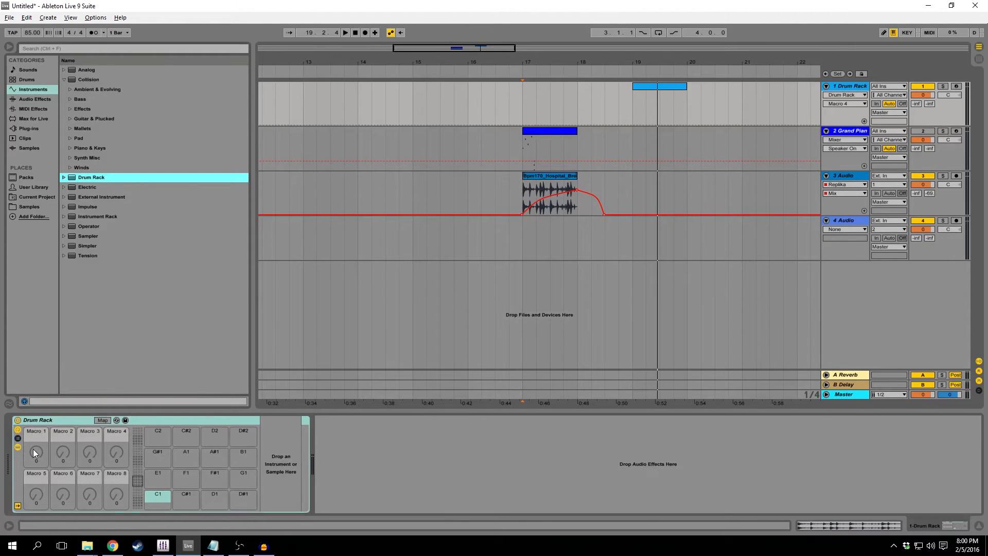
Bring up the Drum Rack's Macro 1 automation lane on the first track, and show the Grand Piano track's device chain.
left_click(33, 448)
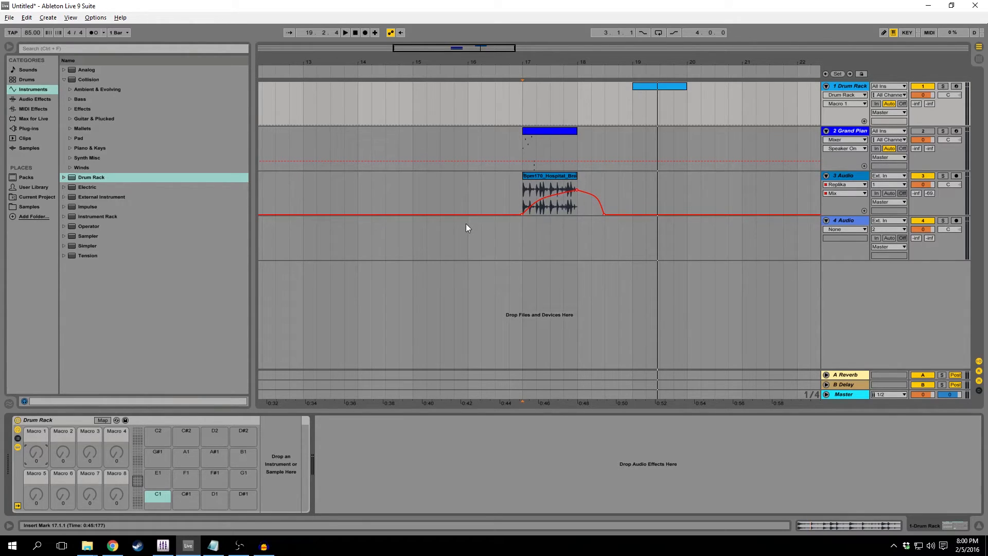
left_click(18, 429)
left_click(839, 130)
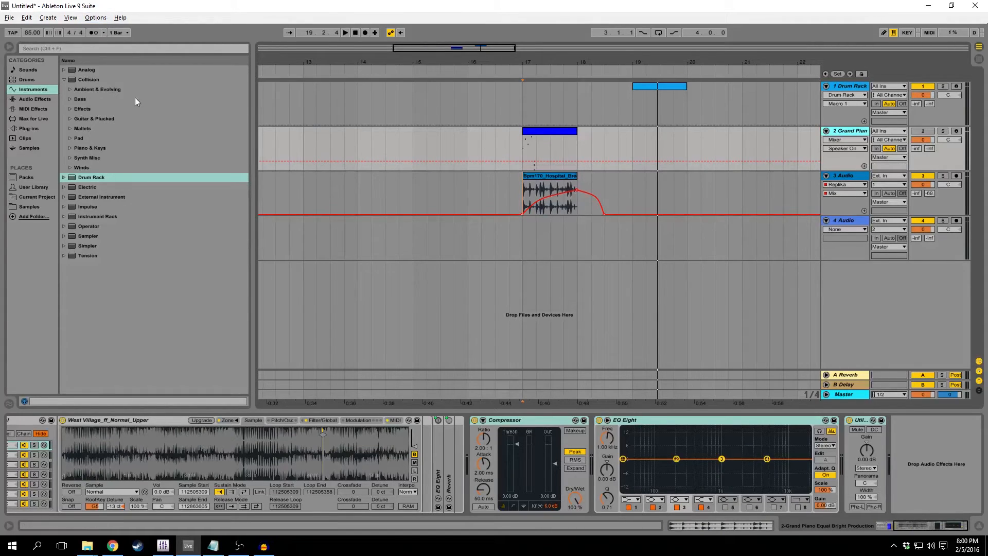
Open the Preferences and examine the Look/Feel settings for display, track colors and plug-in windows.
left_click(95, 18)
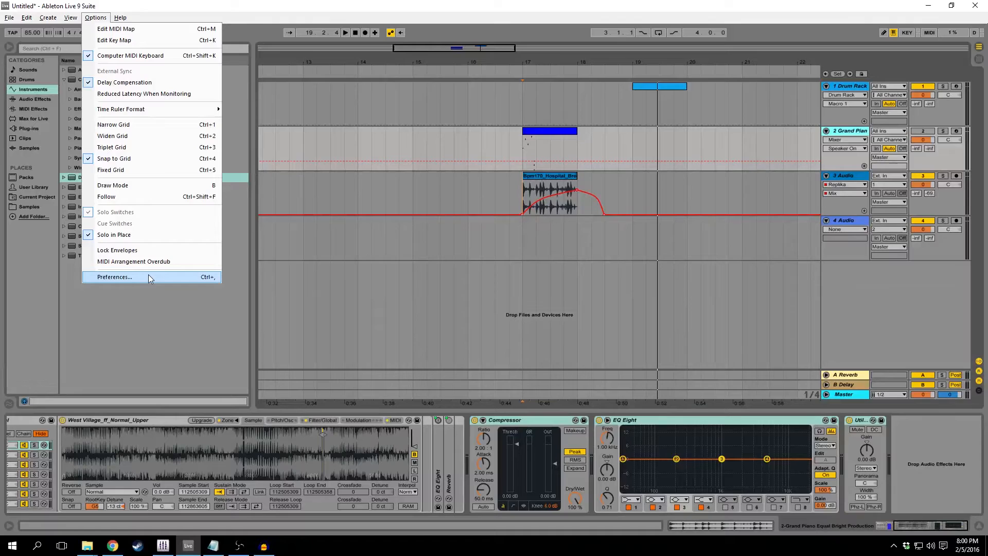
left_click(12, 19)
left_click(15, 21)
left_click(15, 20)
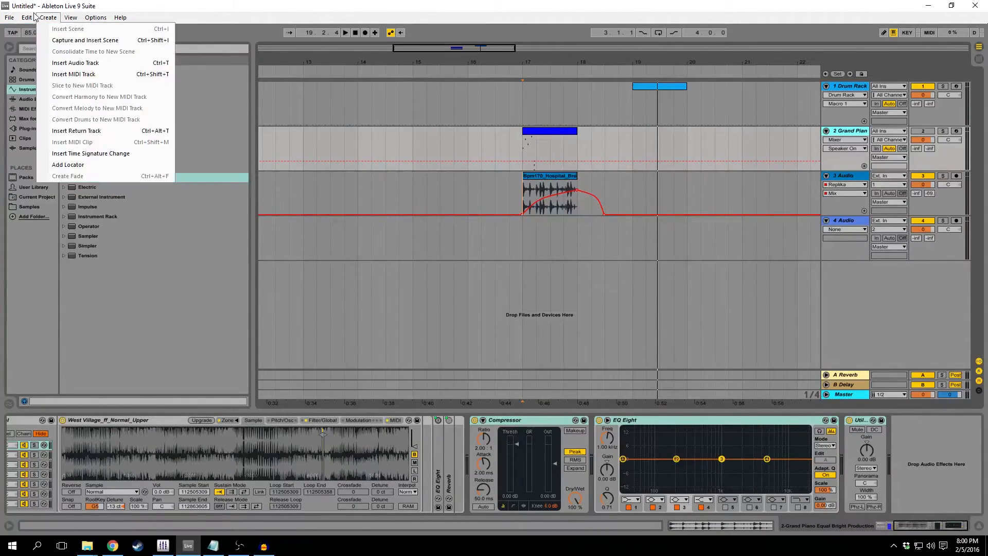
left_click(48, 18)
left_click(96, 18)
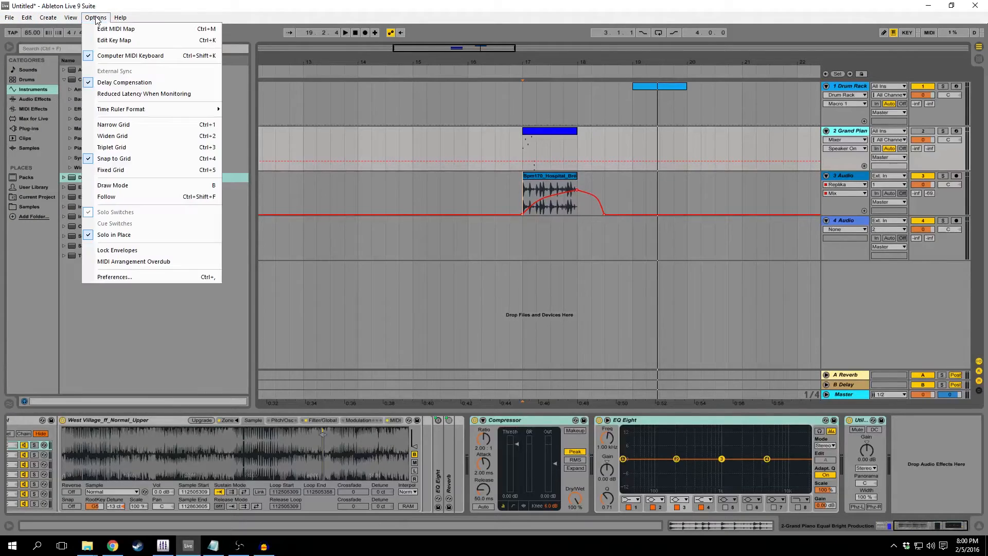
left_click(126, 276)
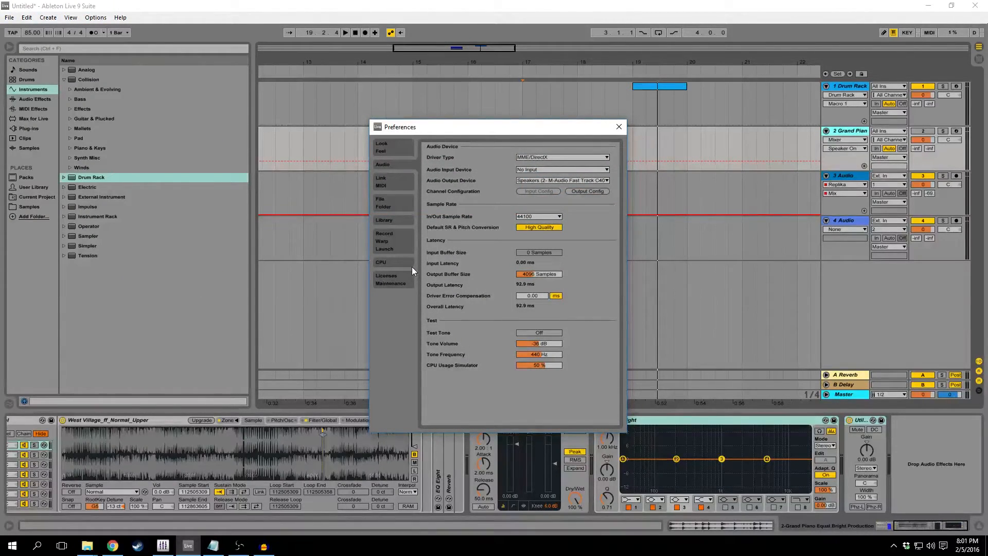
left_click(393, 146)
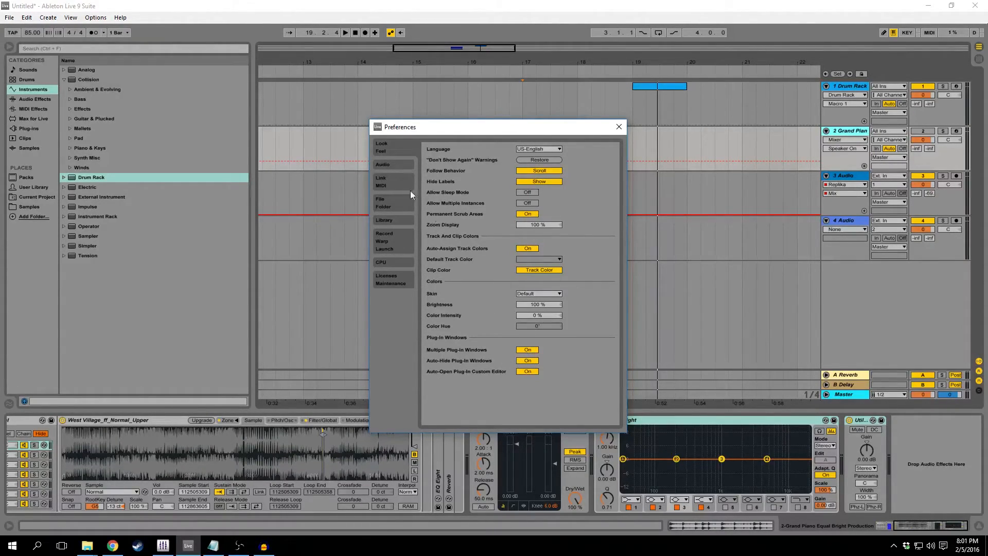
Examine the audio preferences, including the available In/Out sample rates and the output buffer size, keeping 44100.
left_click(399, 165)
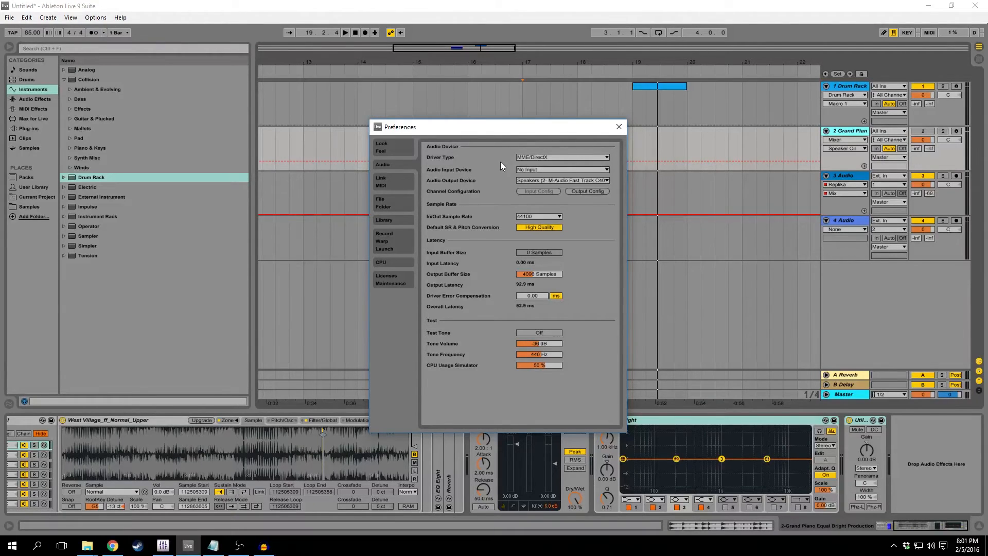
left_click(530, 217)
left_click(530, 217)
left_click(543, 216)
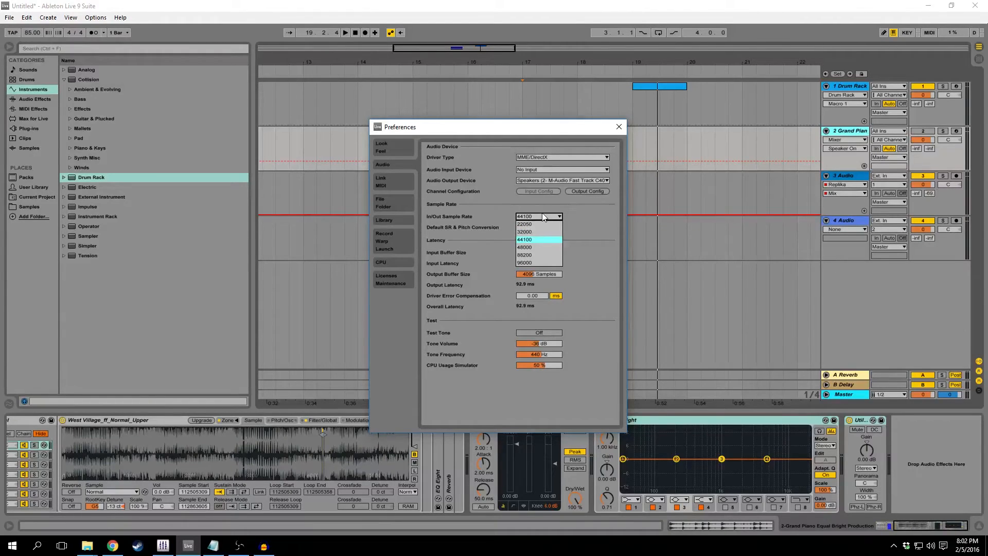
left_click(531, 216)
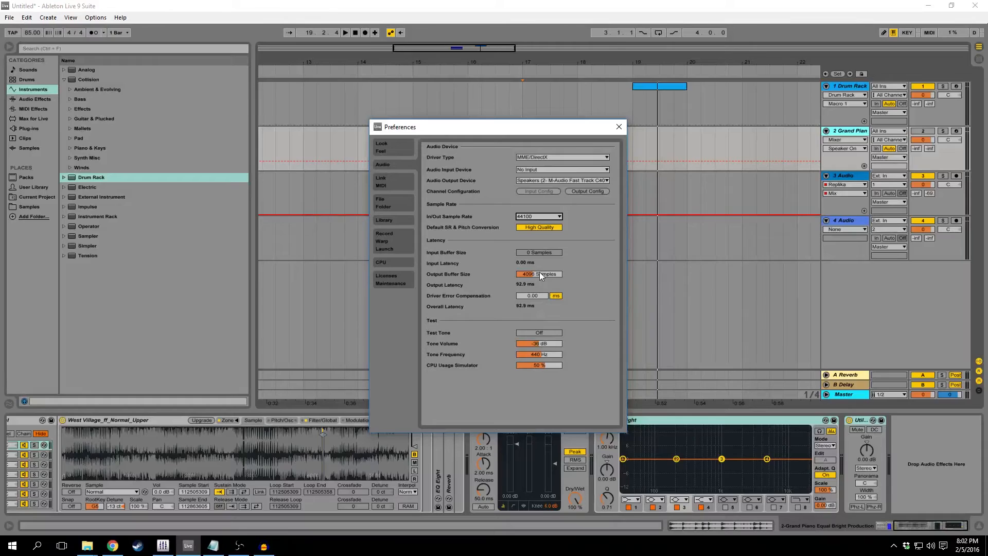
Set the first MIDI control surface to Launchpad in the Link/MIDI preferences and check its input choices.
left_click(391, 178)
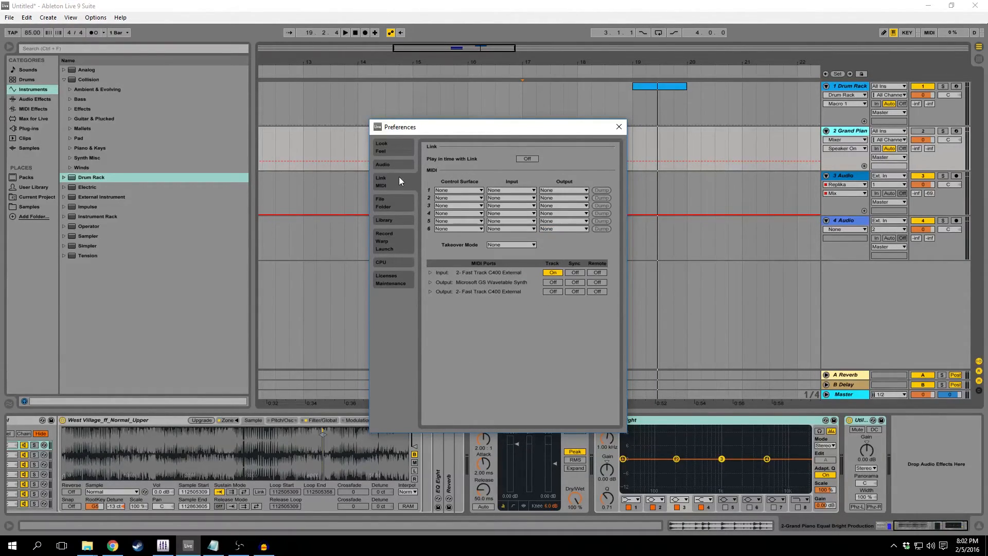
left_click(468, 190)
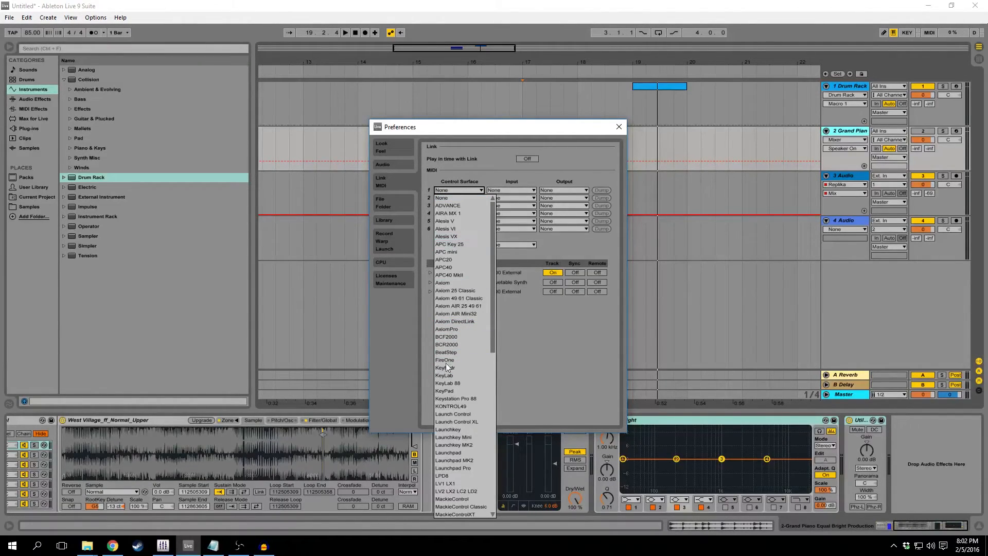
scroll(450, 406, "down", 1)
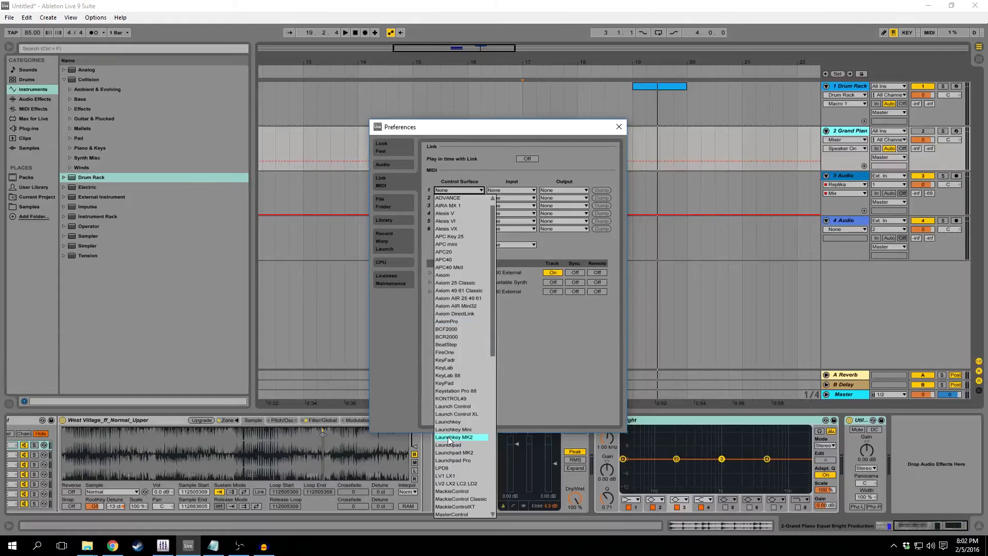
left_click(508, 190)
left_click(502, 175)
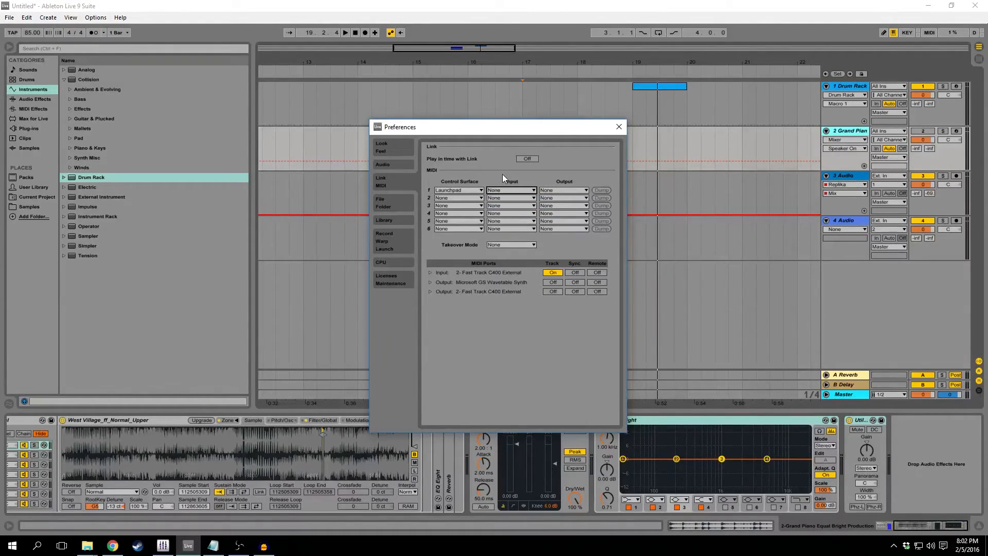
left_click(468, 190)
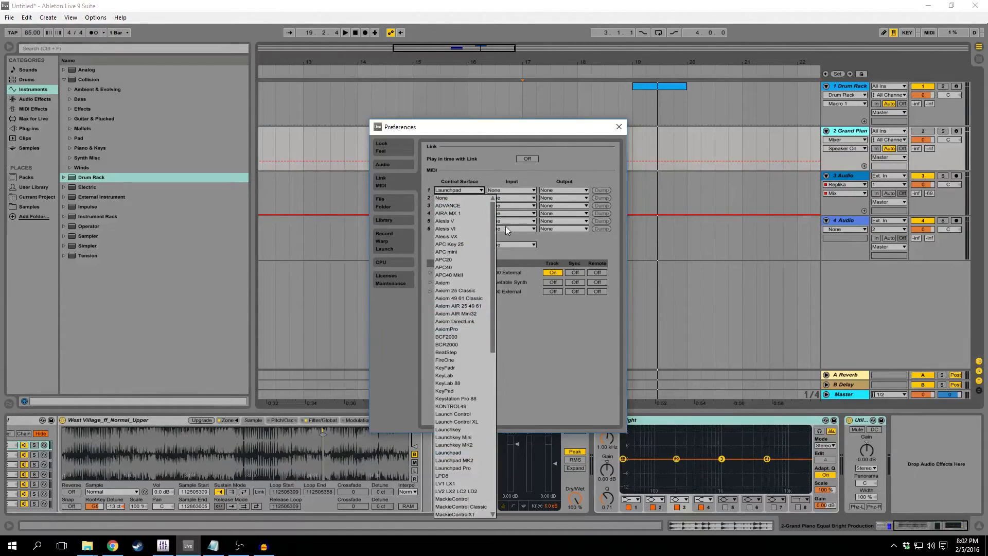
left_click(507, 190)
left_click(508, 189)
Reset the first MIDI control surface to None.
left_click(468, 181)
left_click(466, 189)
left_click(464, 194)
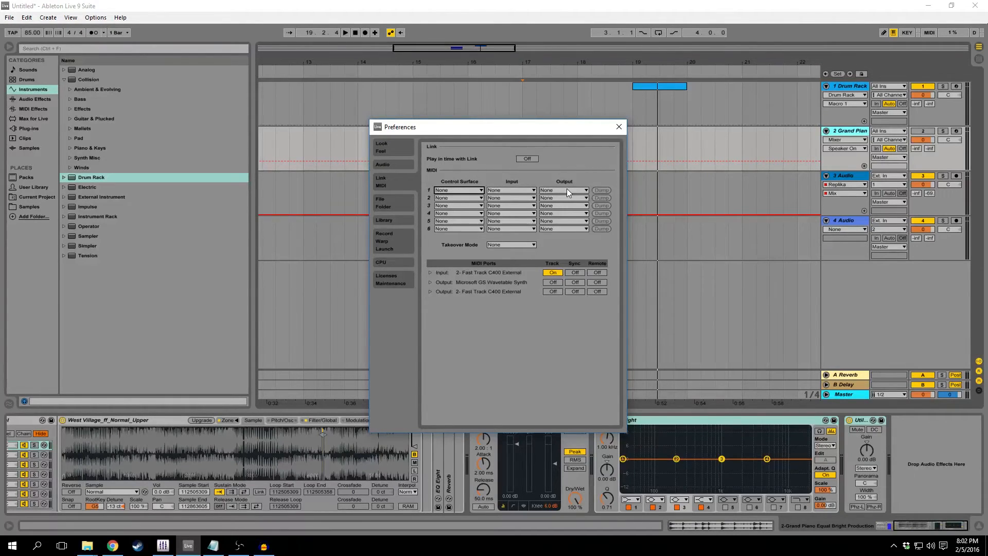
Examine the File/Folder, Library, Record/Warp/Launch and Audio preferences, and close the Preferences.
left_click(392, 207)
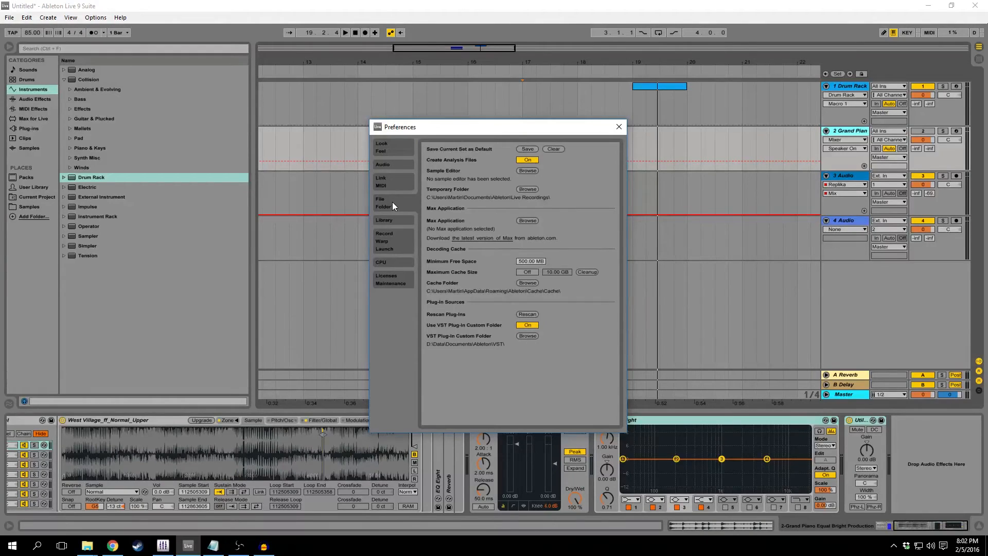
left_click(393, 221)
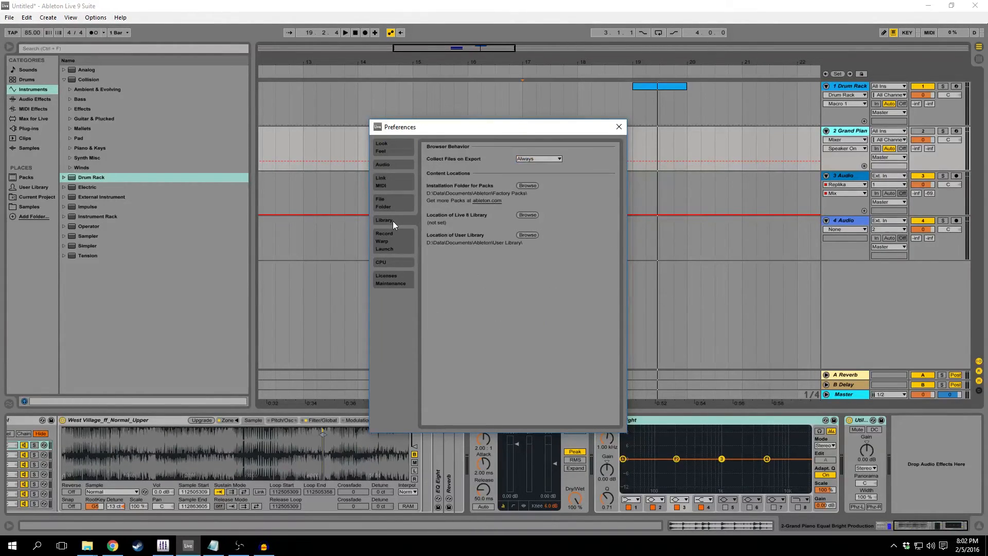
left_click(392, 245)
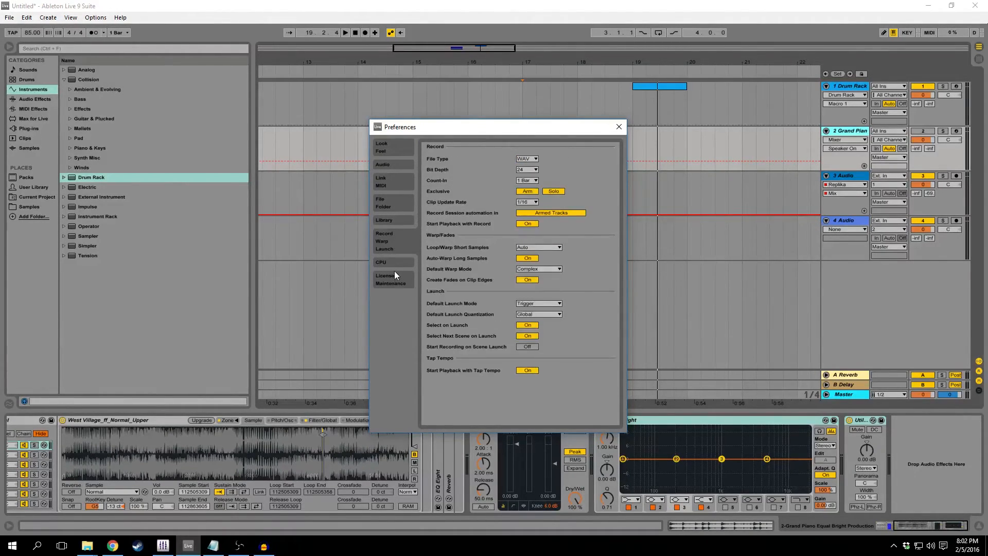
left_click(397, 220)
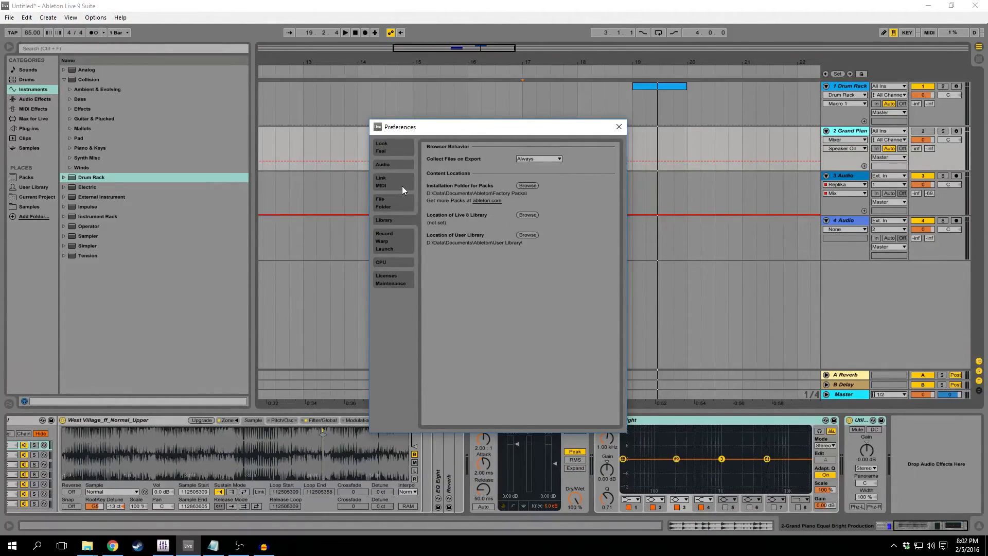
left_click(390, 206)
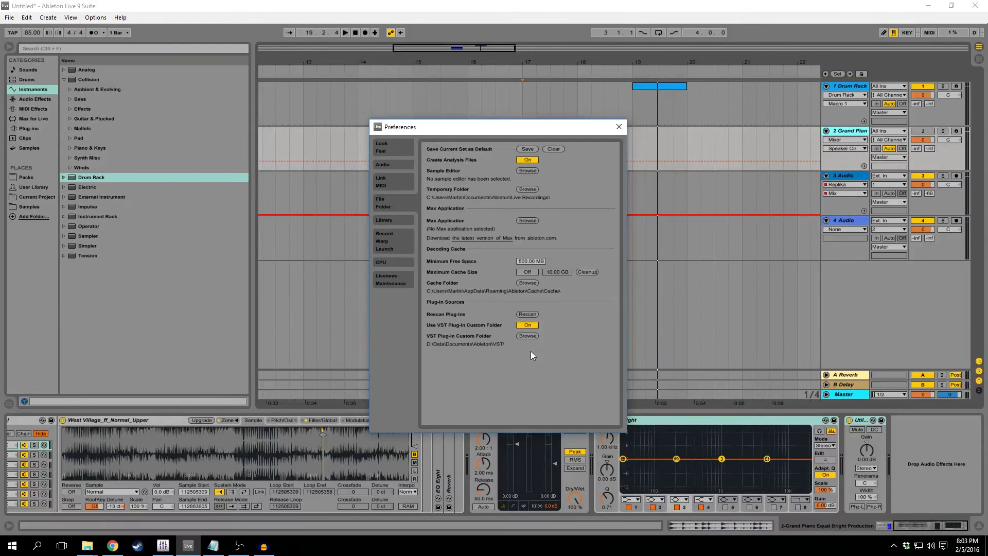
left_click(395, 163)
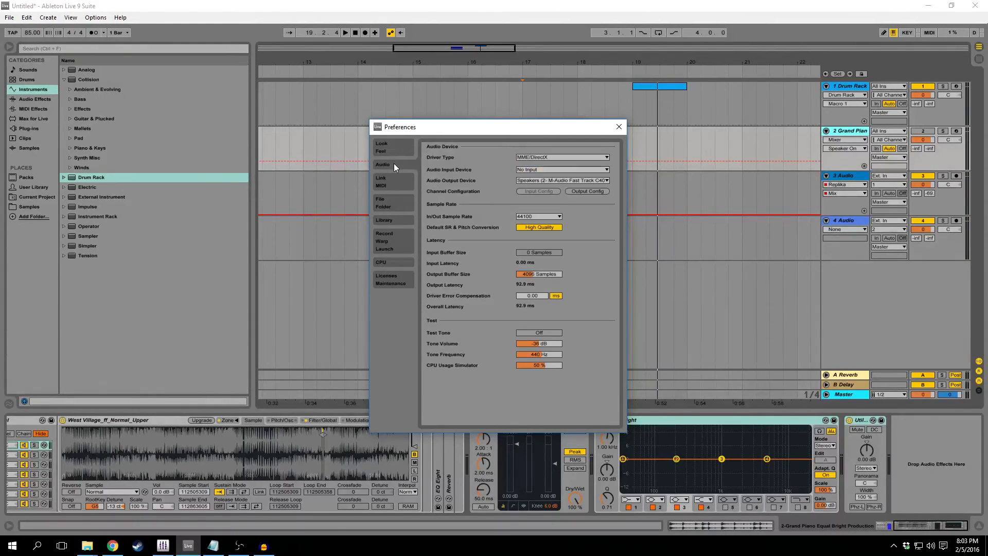
left_click(619, 126)
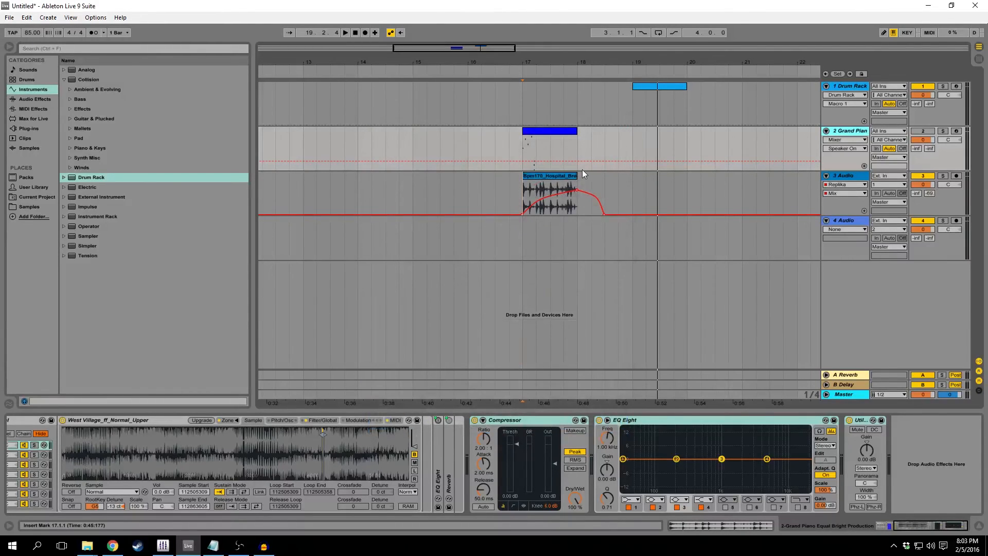